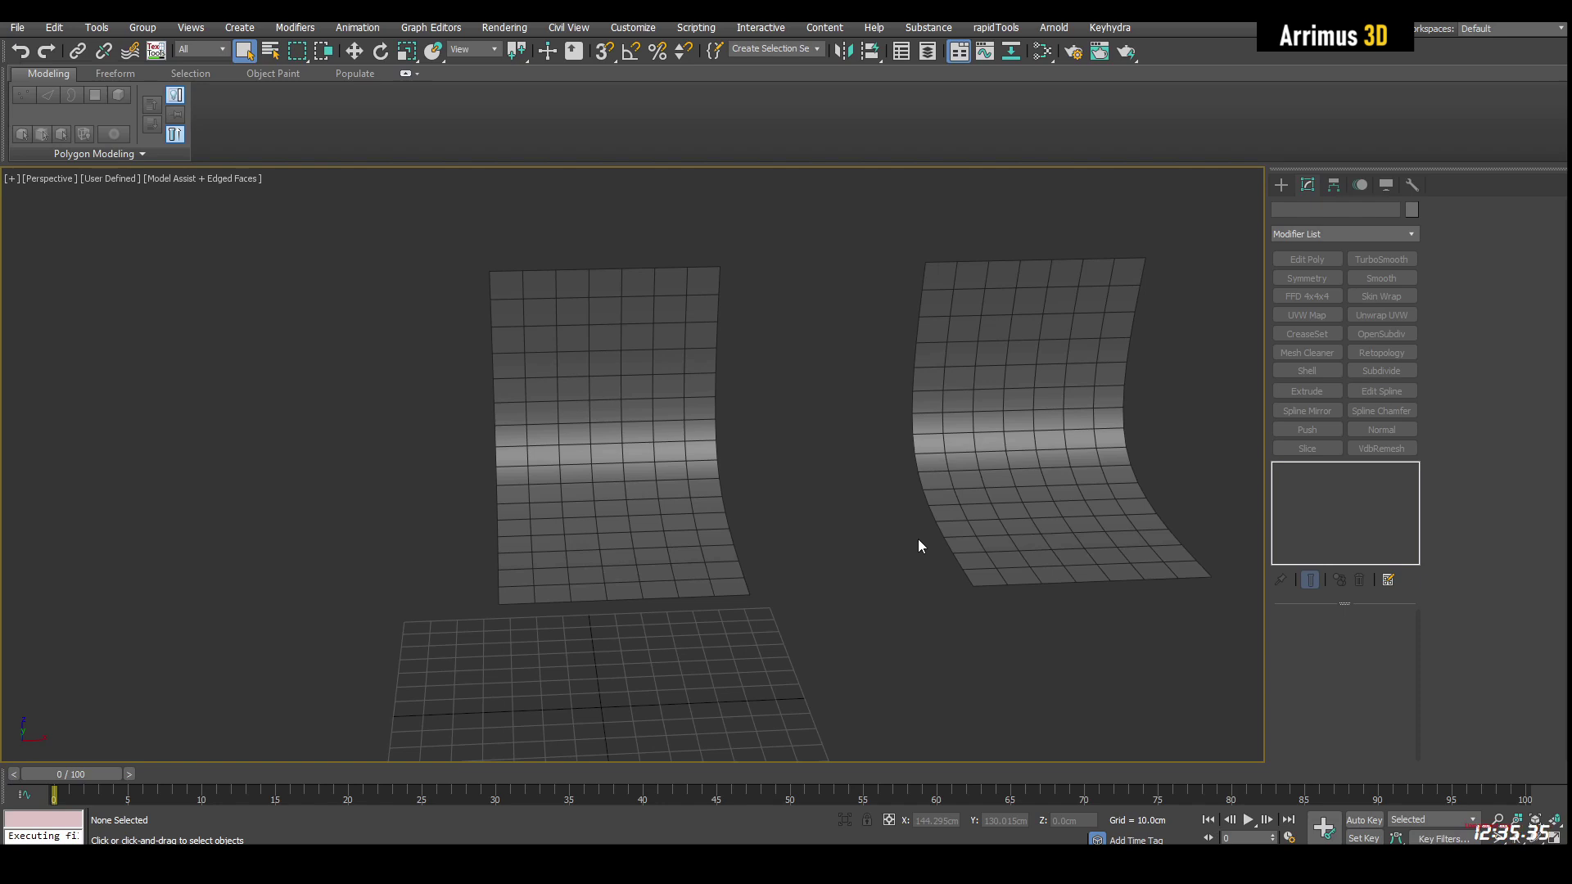
Select the left curved plane and pick a single vertex in its middle area for moving in vertex mode.
click(676, 487)
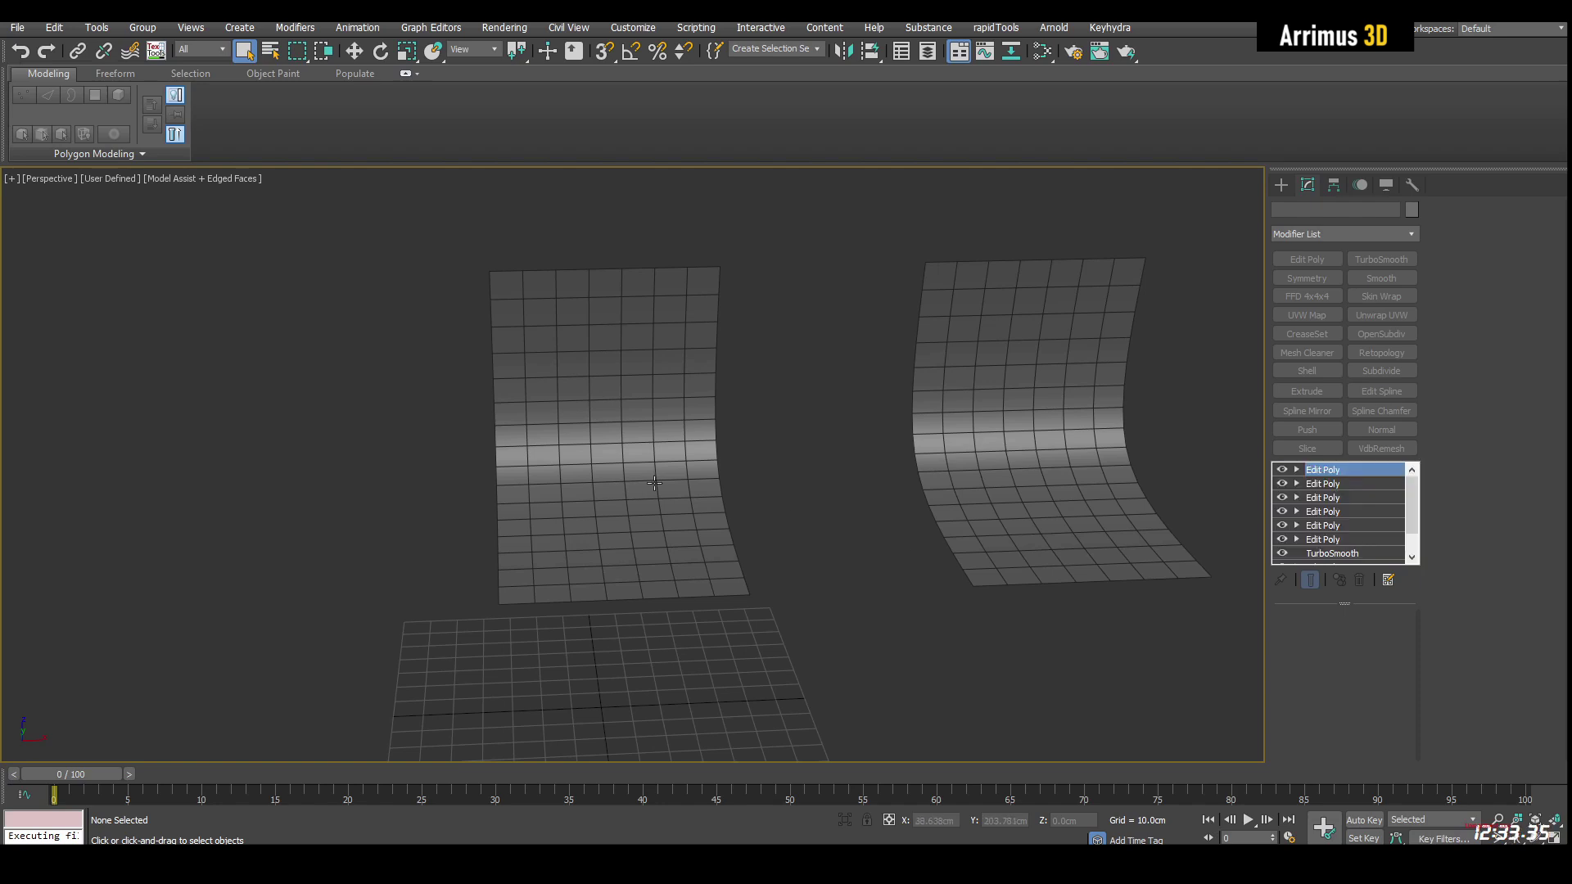
mouse_move(686, 434)
middle_down()
mouse_move(735, 435)
mouse_move(666, 474)
mouse_move(681, 451)
middle_up()
scroll(708, 418, up, 3)
key(1)
scroll(687, 451, up, 2)
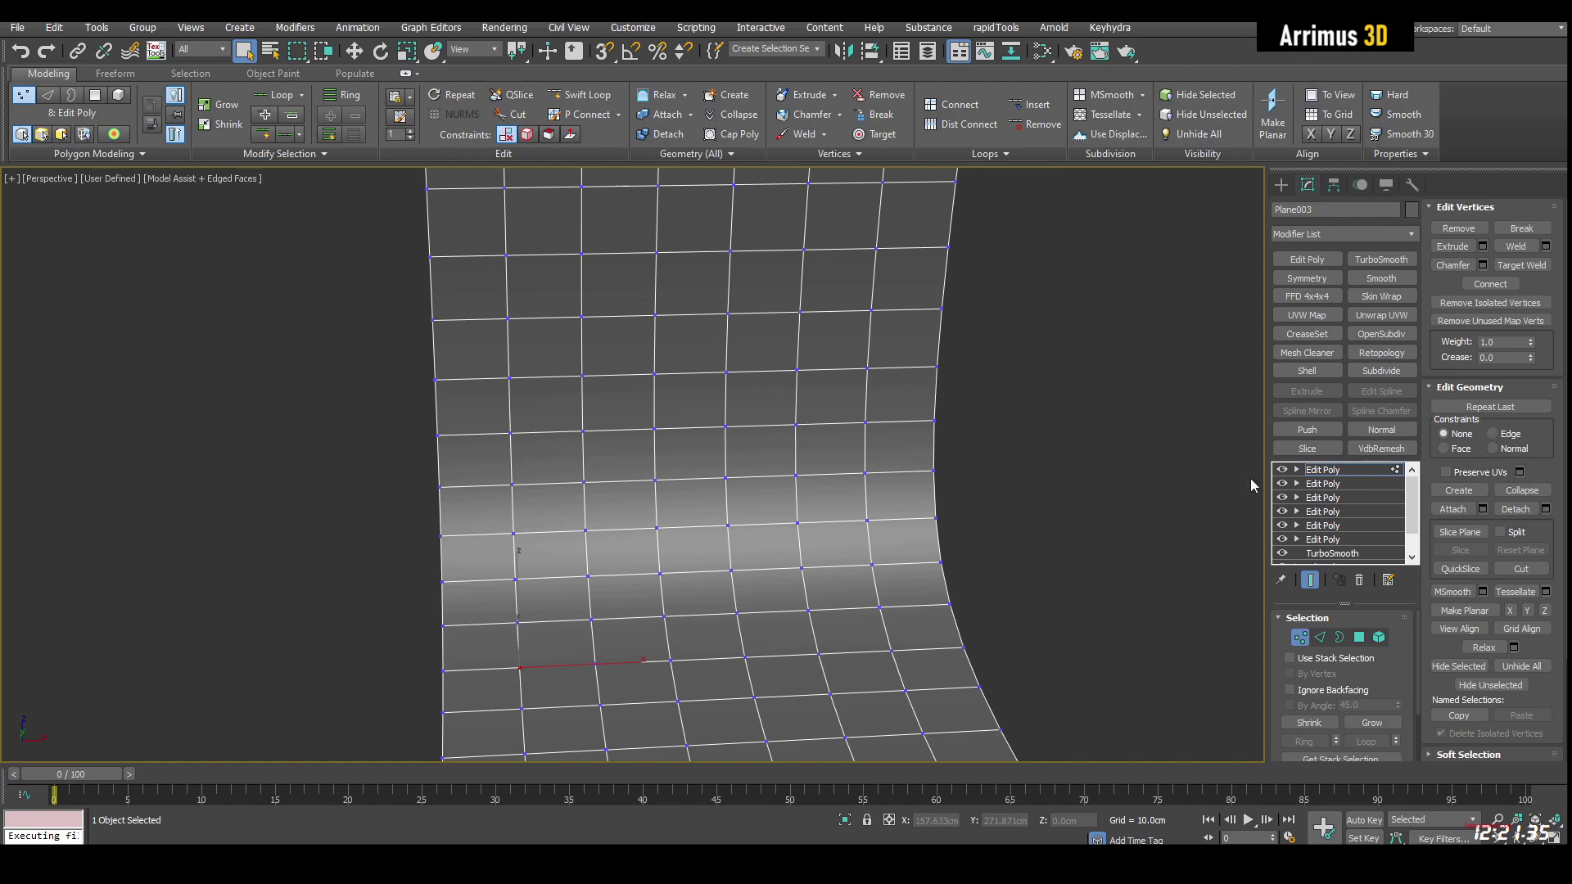
scroll(879, 526, down, 5)
scroll(755, 446, up, 5)
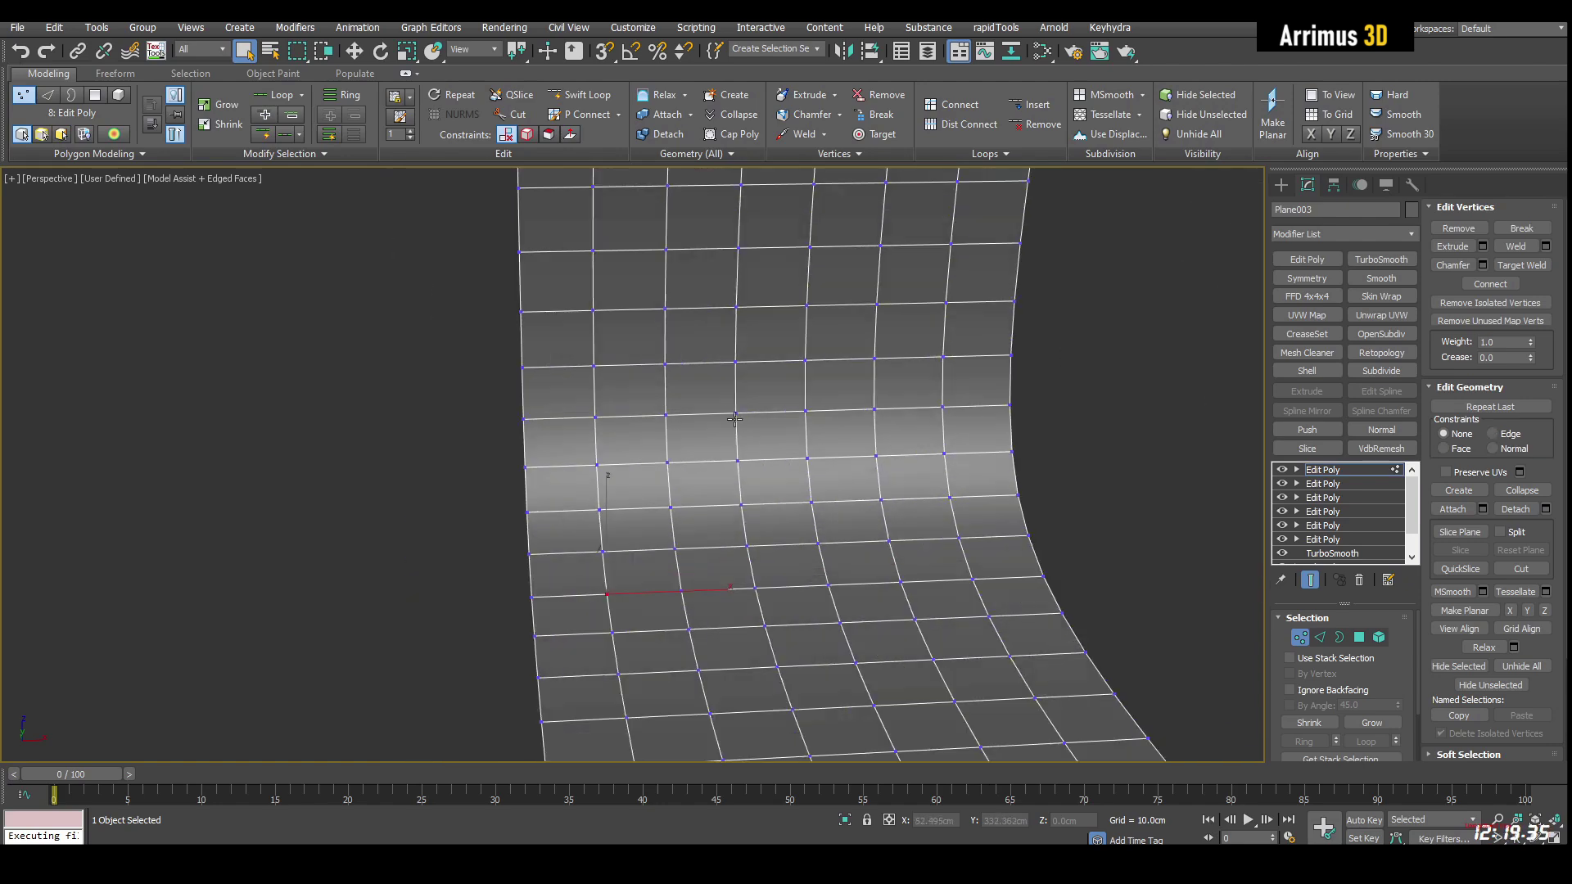
drag(760, 438, 759, 440)
key(w)
scroll(760, 438, up, 6)
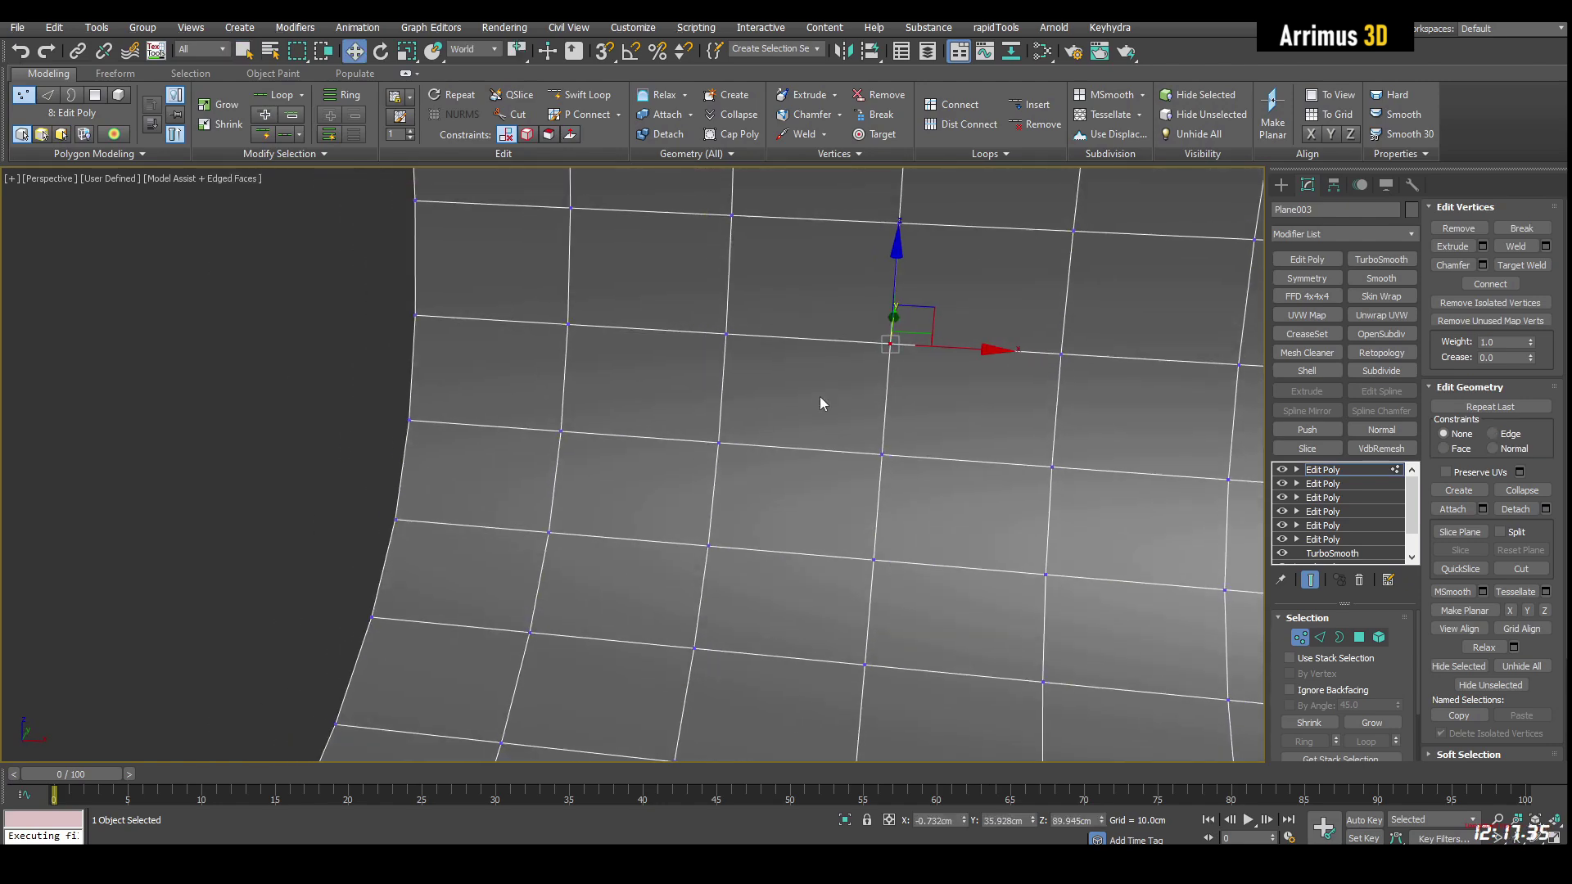
alt+middle_drag(826, 499, 711, 436)
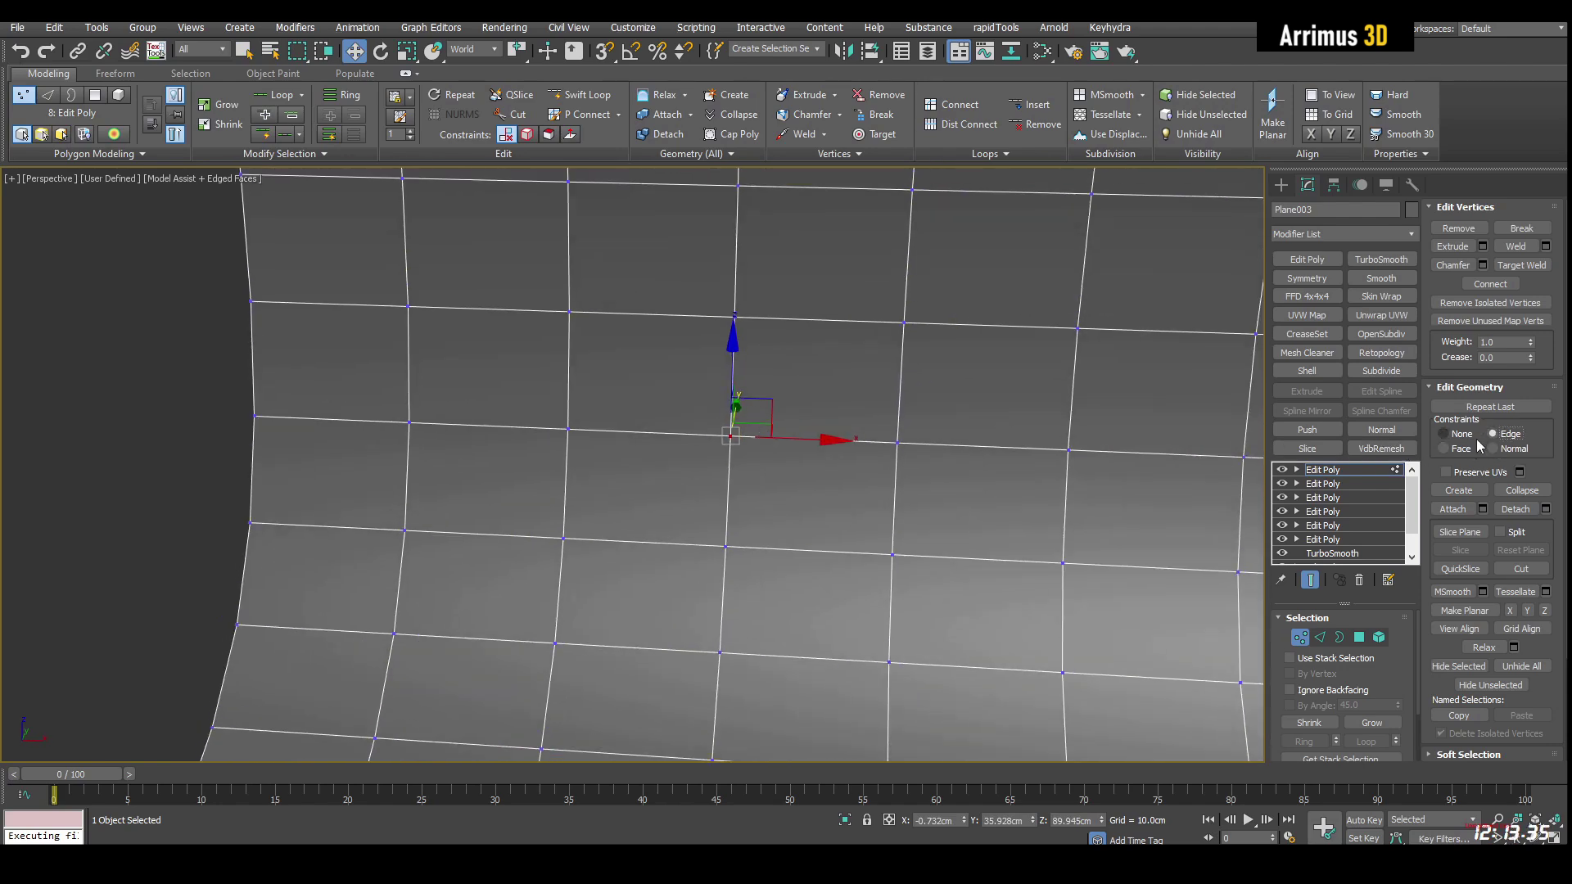
Set the Edit Poly constraint to None and try moving the selected vertex freely.
click(1444, 433)
alt+middle_drag(818, 467, 631, 374)
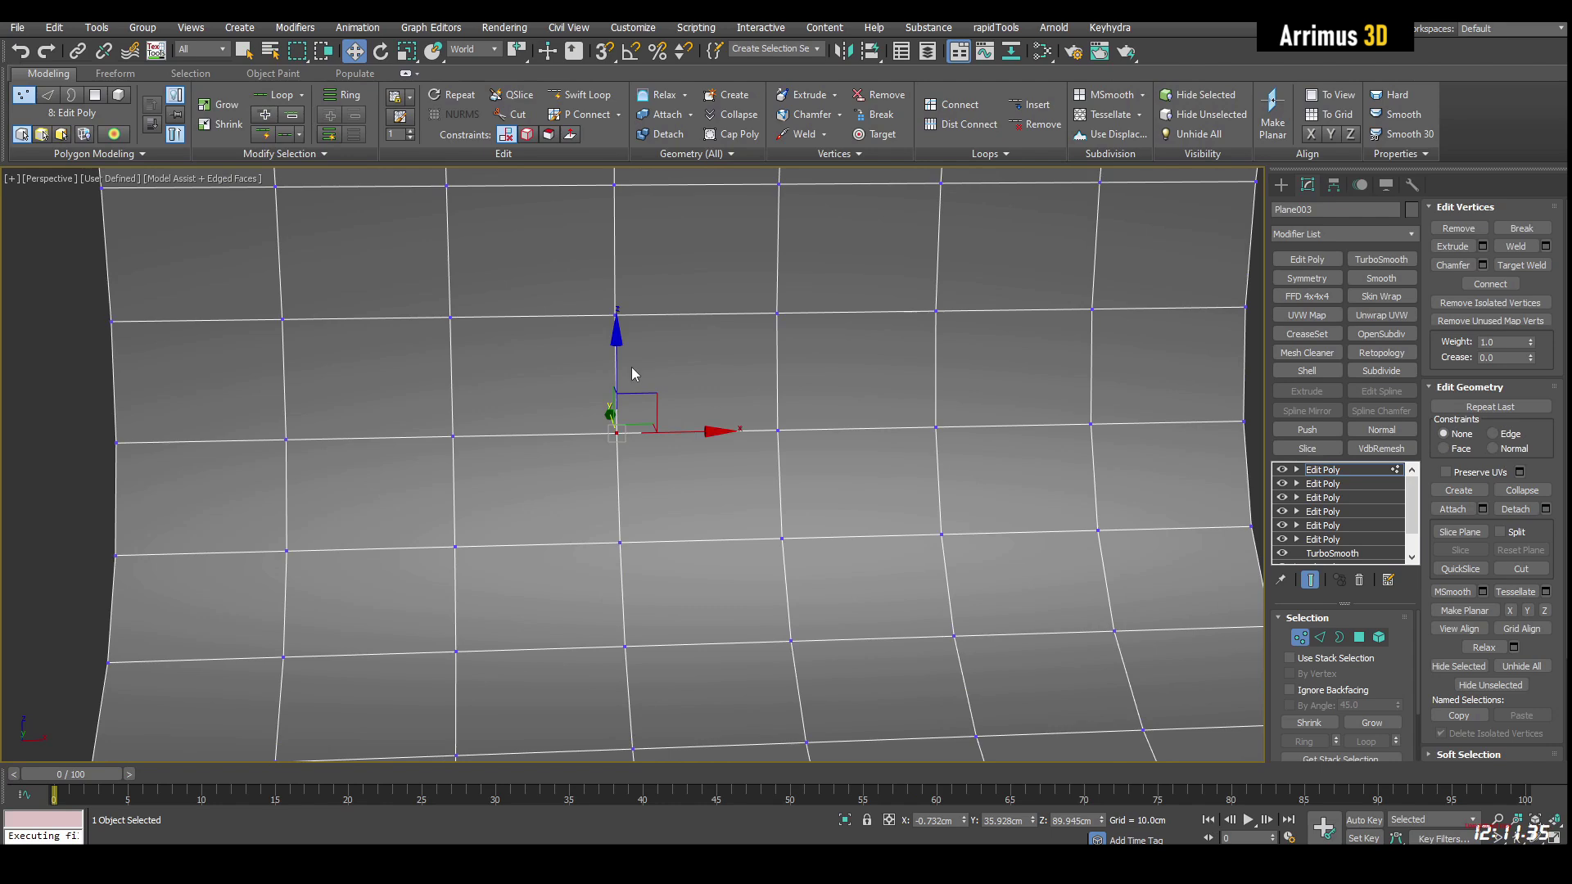
drag(642, 396, 594, 383)
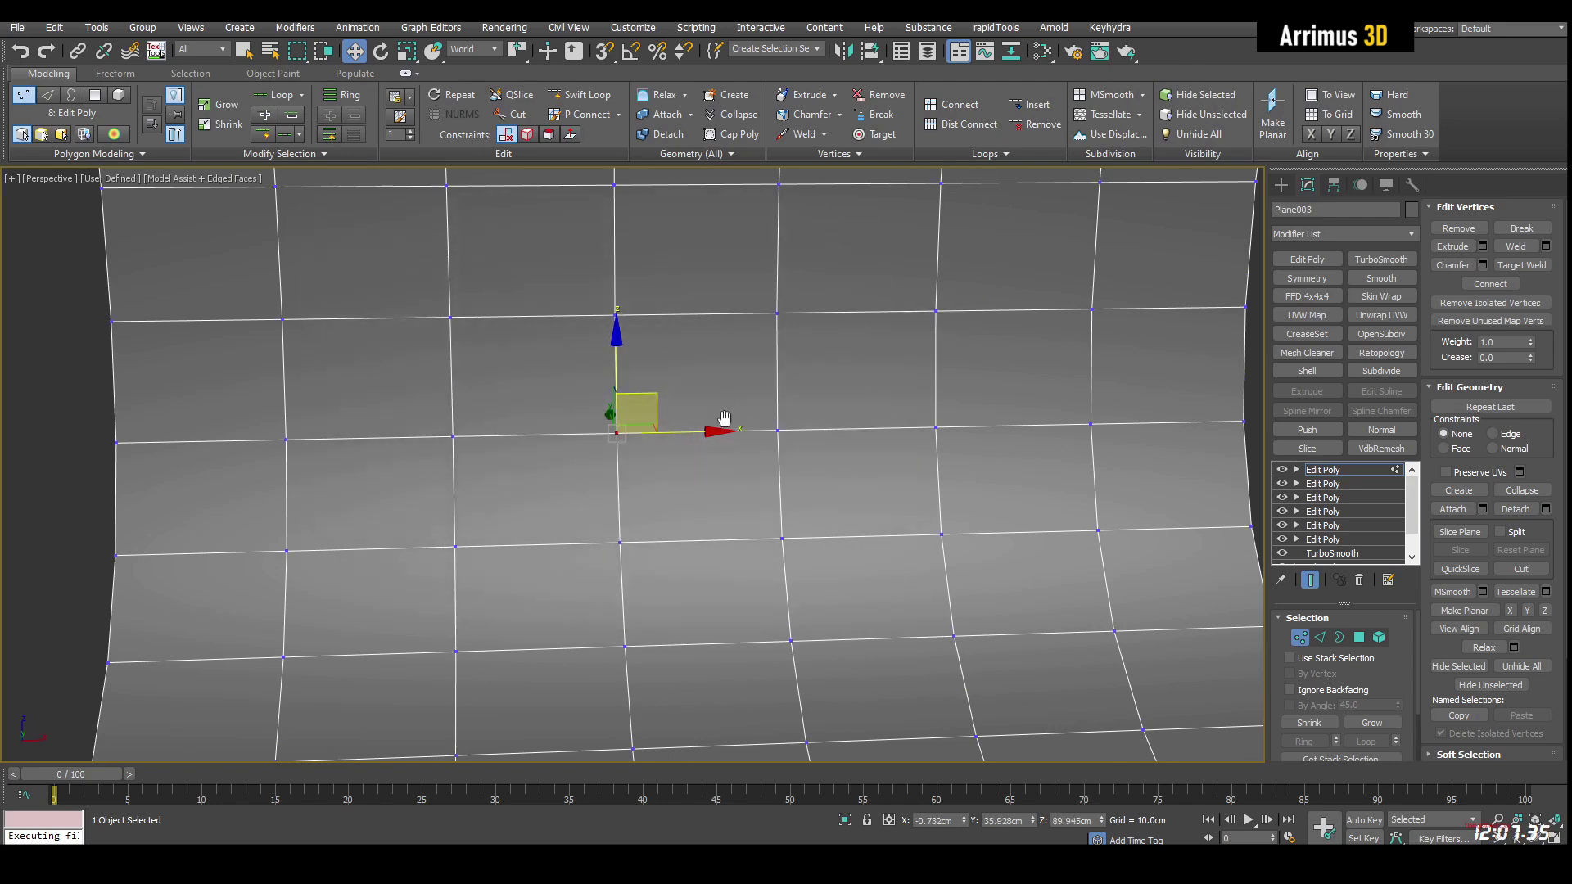
Try moving the same vertex with the Edge constraint and with the Face constraint.
middle_drag(723, 418, 795, 435)
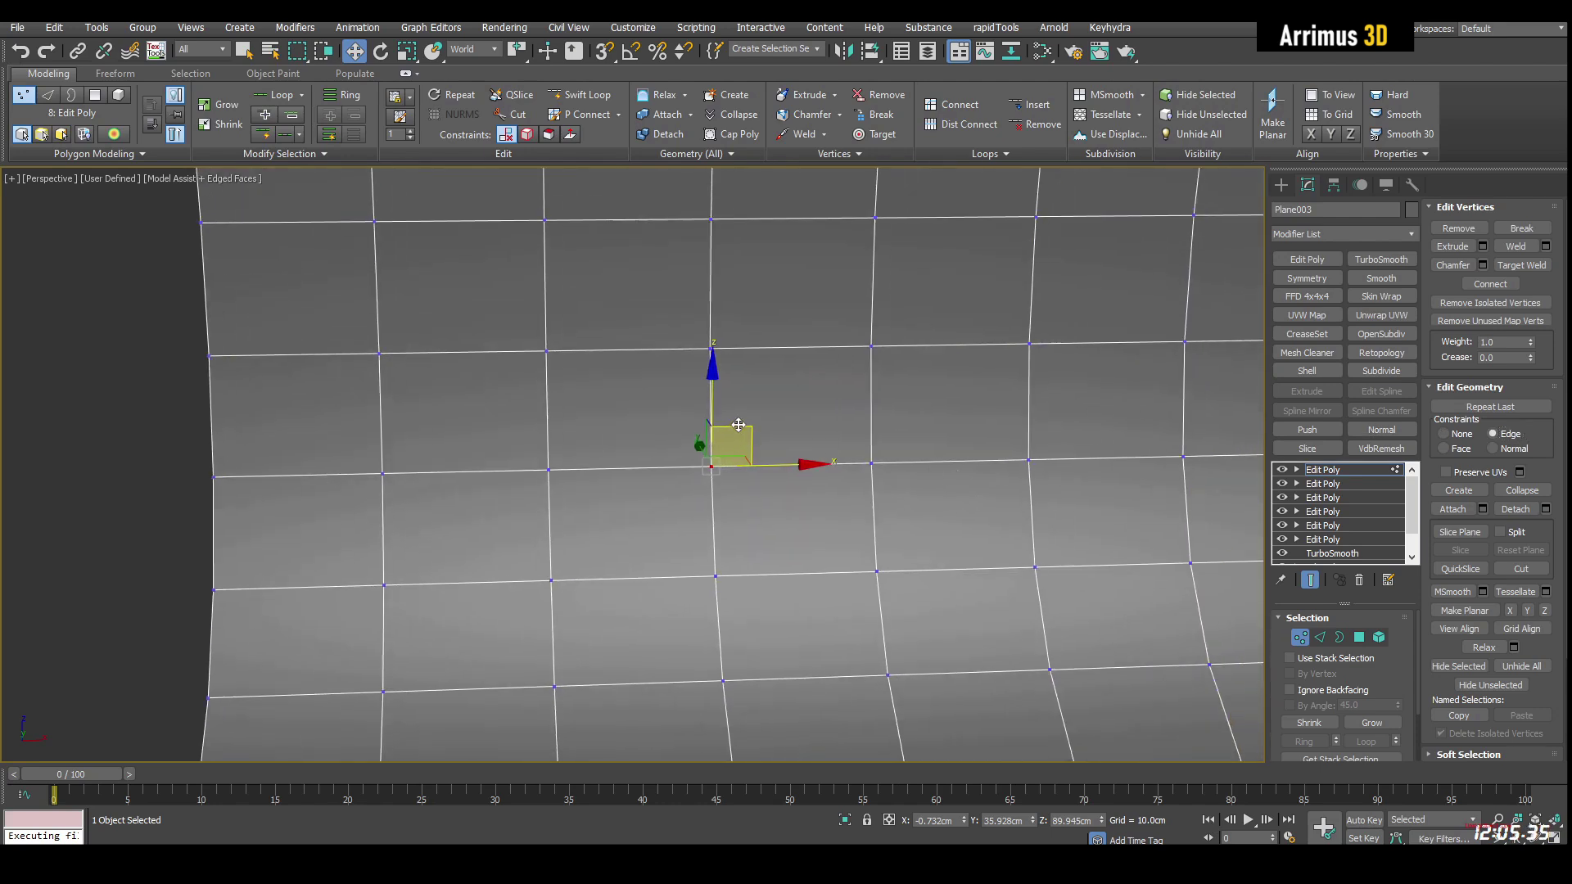
drag(738, 425, 867, 433)
mouse_move(725, 427)
mouse_down()
mouse_move(835, 351)
mouse_move(604, 456)
mouse_move(660, 365)
mouse_move(747, 422)
mouse_up()
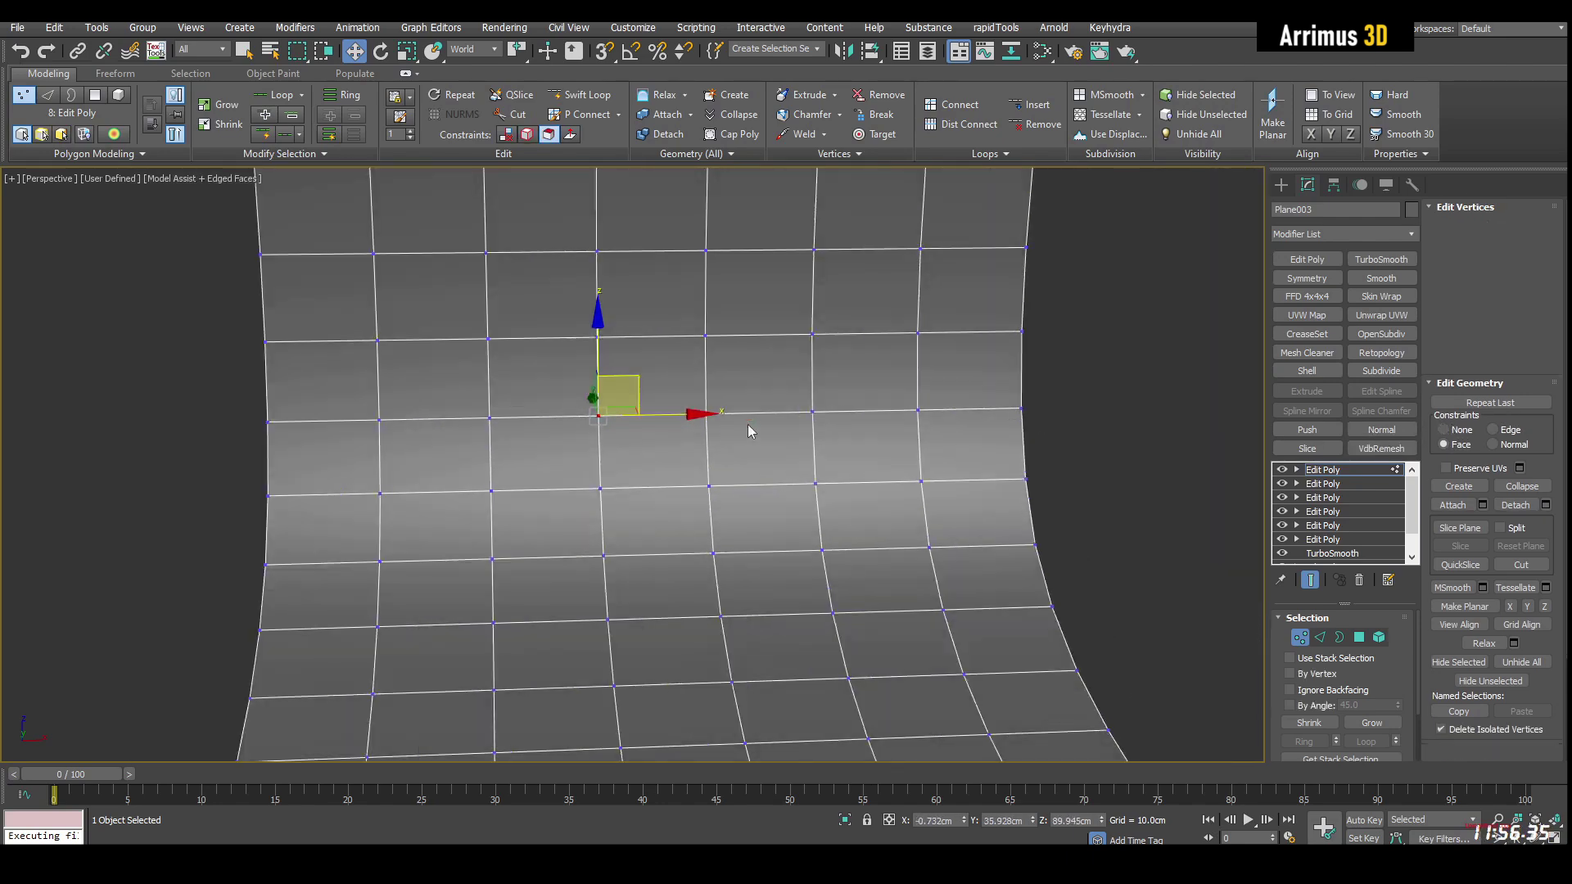
Select a block of polygons five columns by four rows across the plane's bend in polygon mode and ready it for moving.
key(4)
key(q)
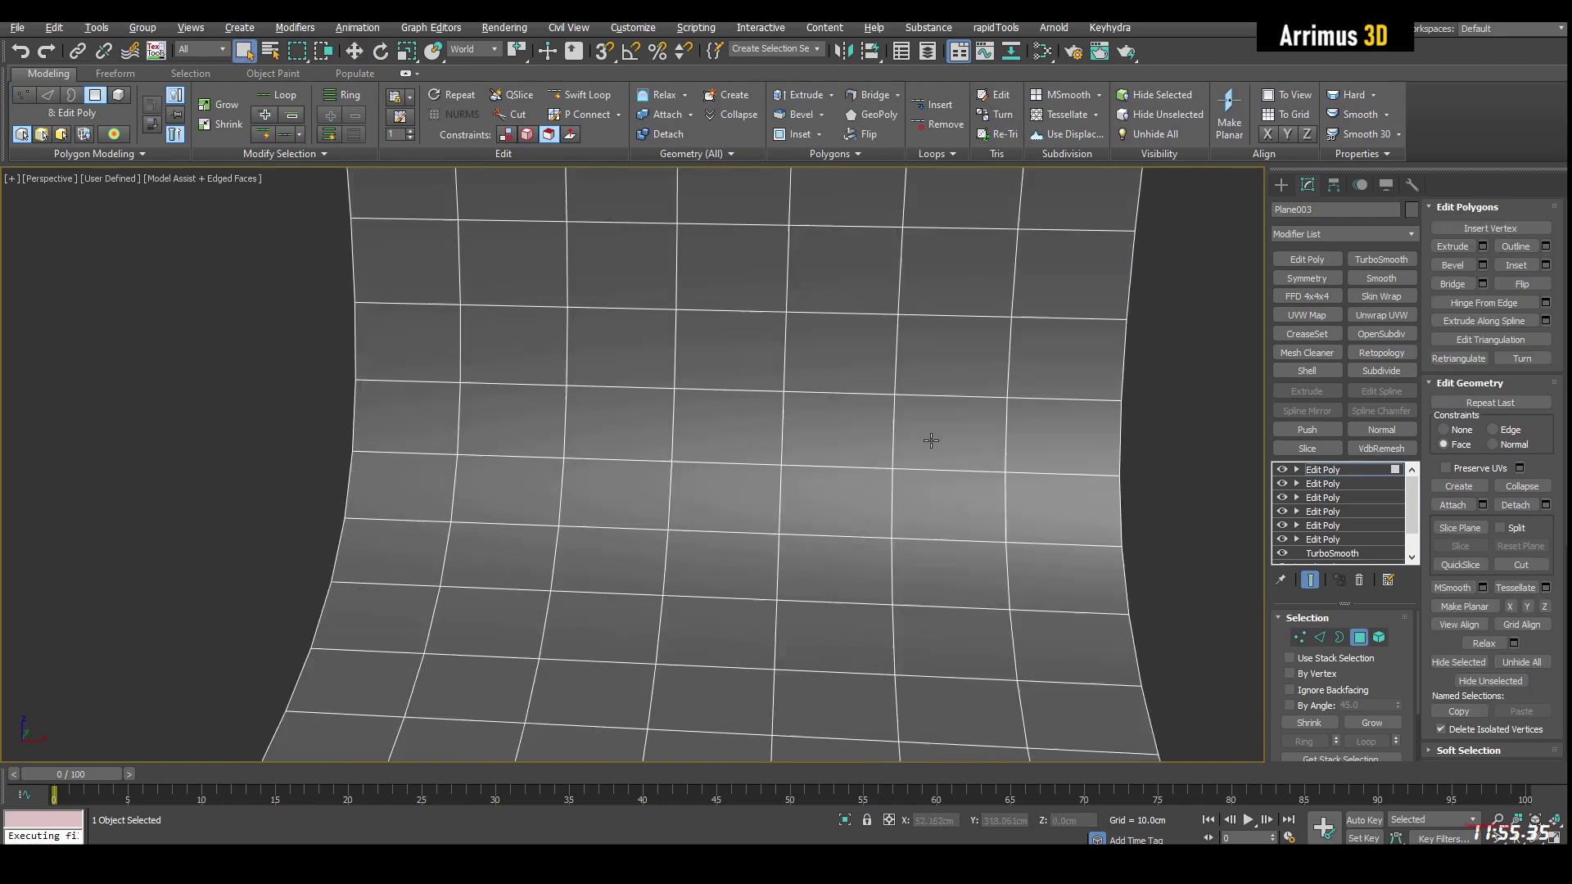
alt+middle_drag(930, 441, 585, 442)
scroll(573, 450, down, 3)
alt+middle_drag(548, 385, 529, 376)
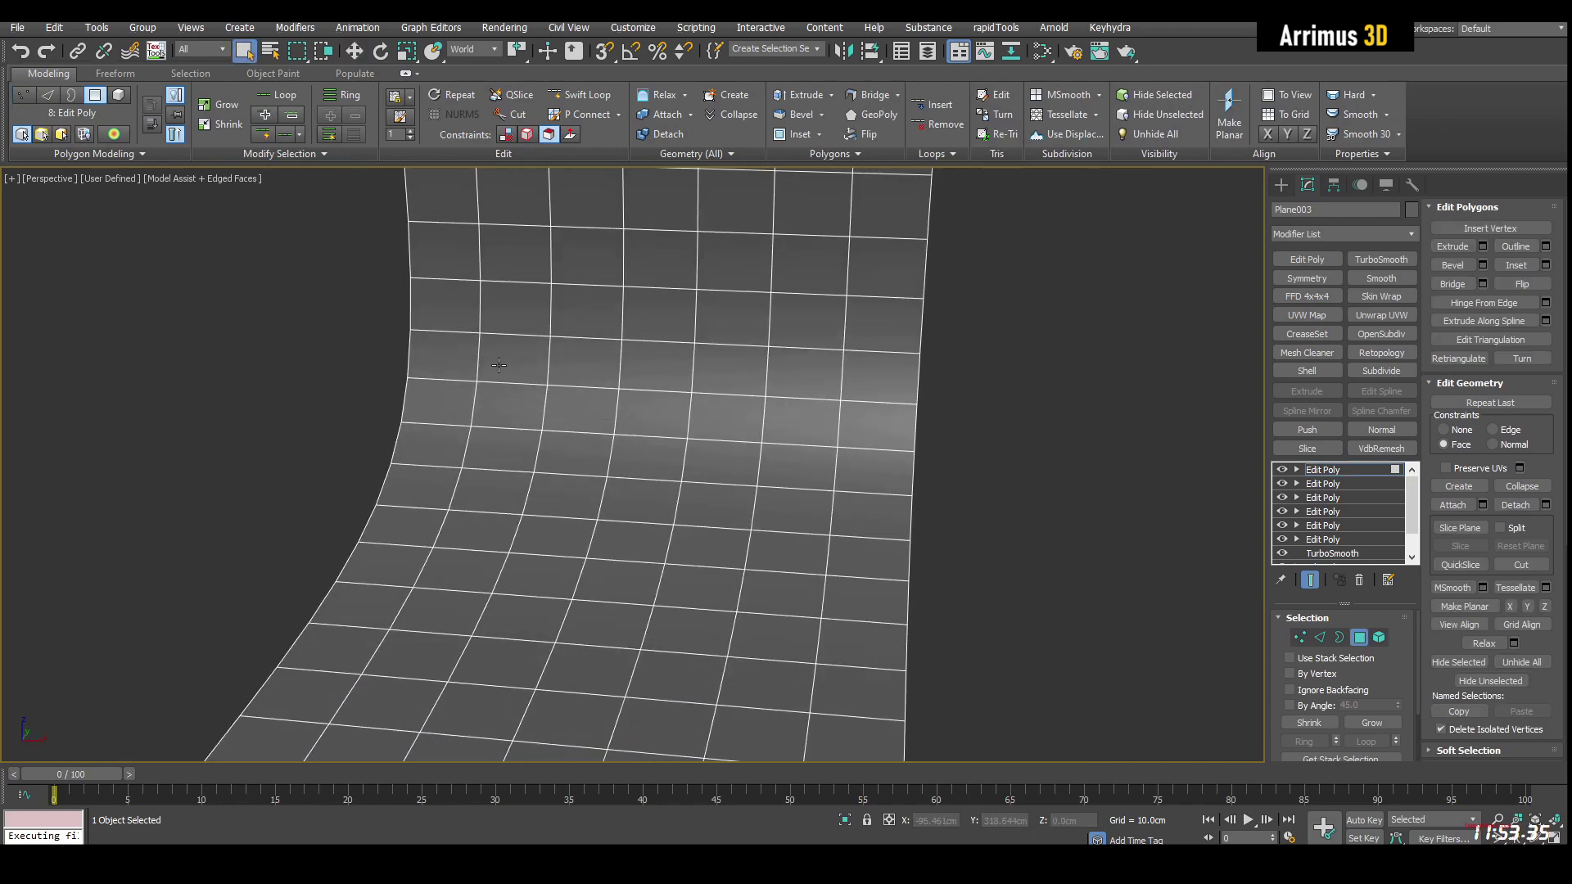
drag(769, 510, 767, 510)
alt+middle_drag(744, 511, 635, 447)
key(w)
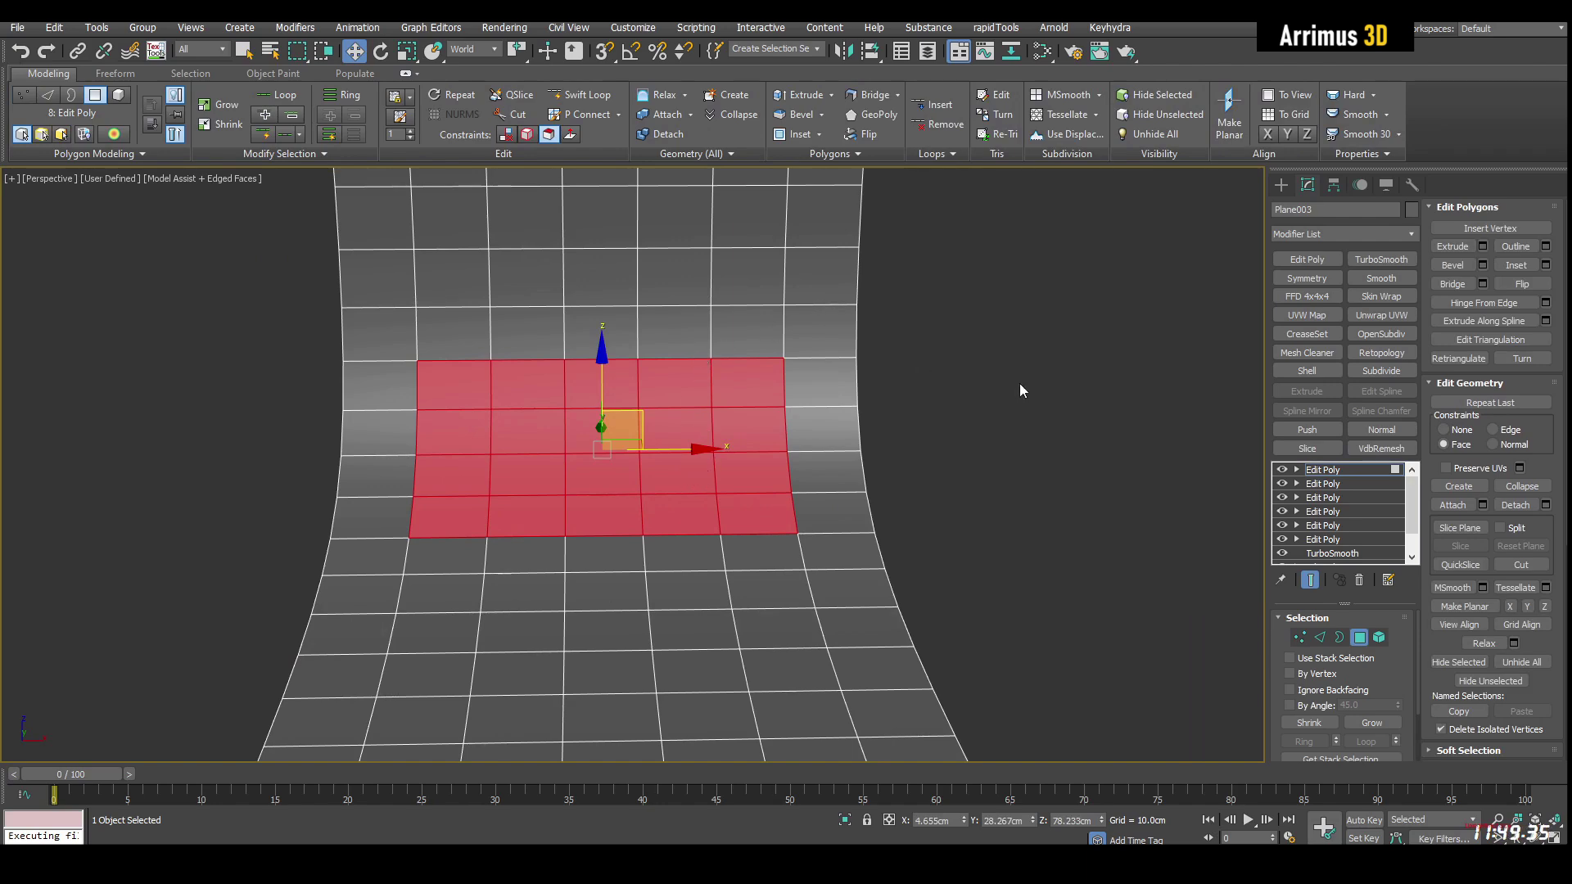
scroll(729, 401, up, 2)
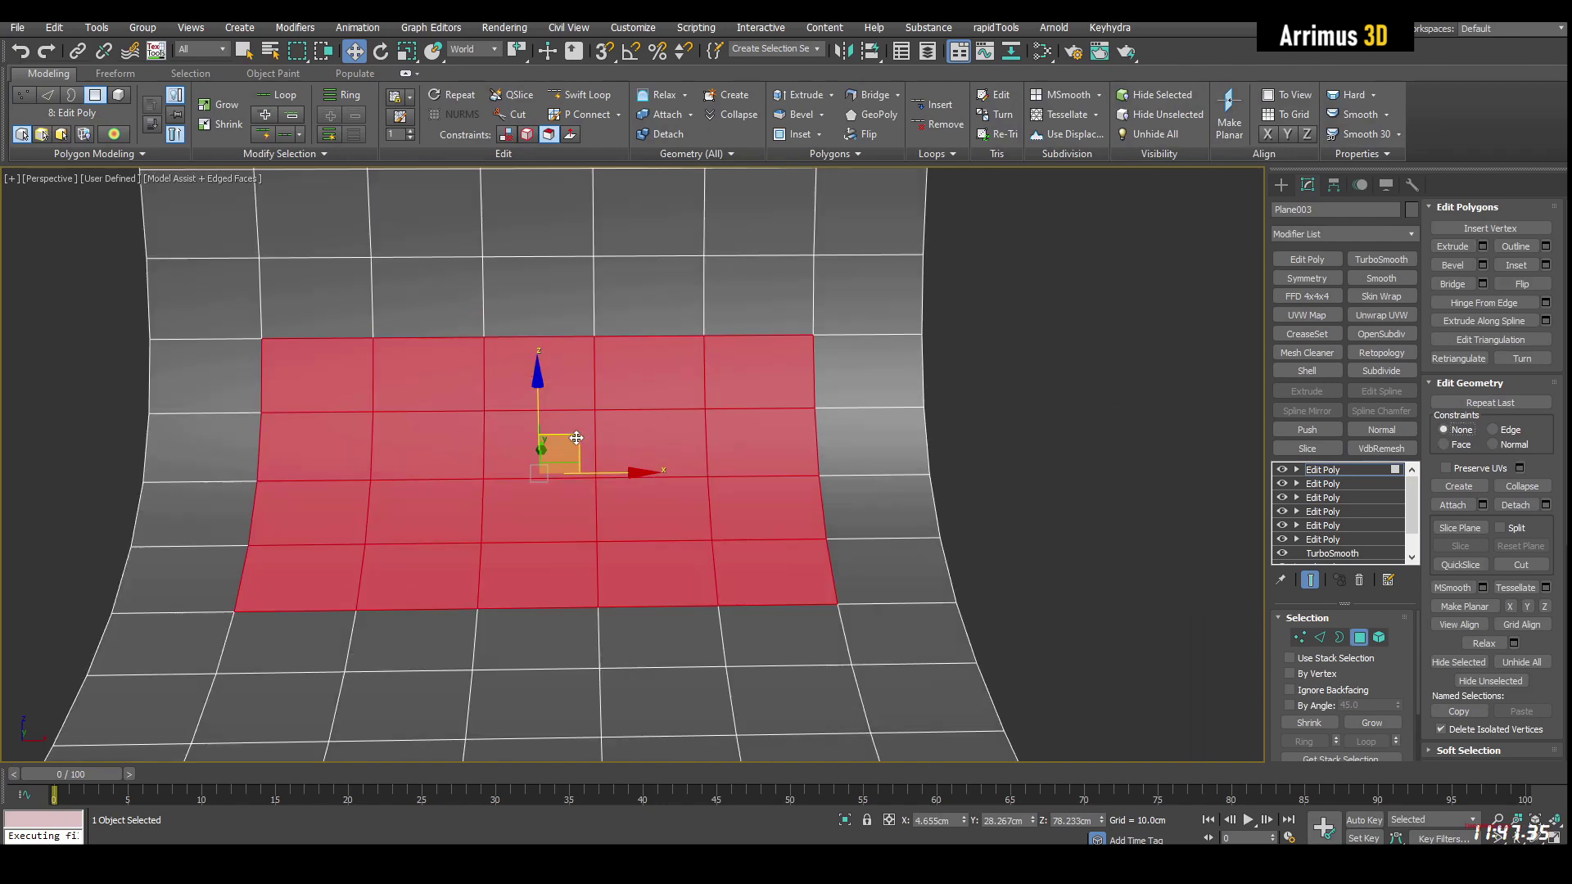
Add a new Edit Poly modifier and try moving the selected polygons off the surface with the constraint set to None.
key(4)
key(ctrl+e)
key(4)
drag(579, 438, 673, 374)
alt+middle_drag(666, 368, 731, 553)
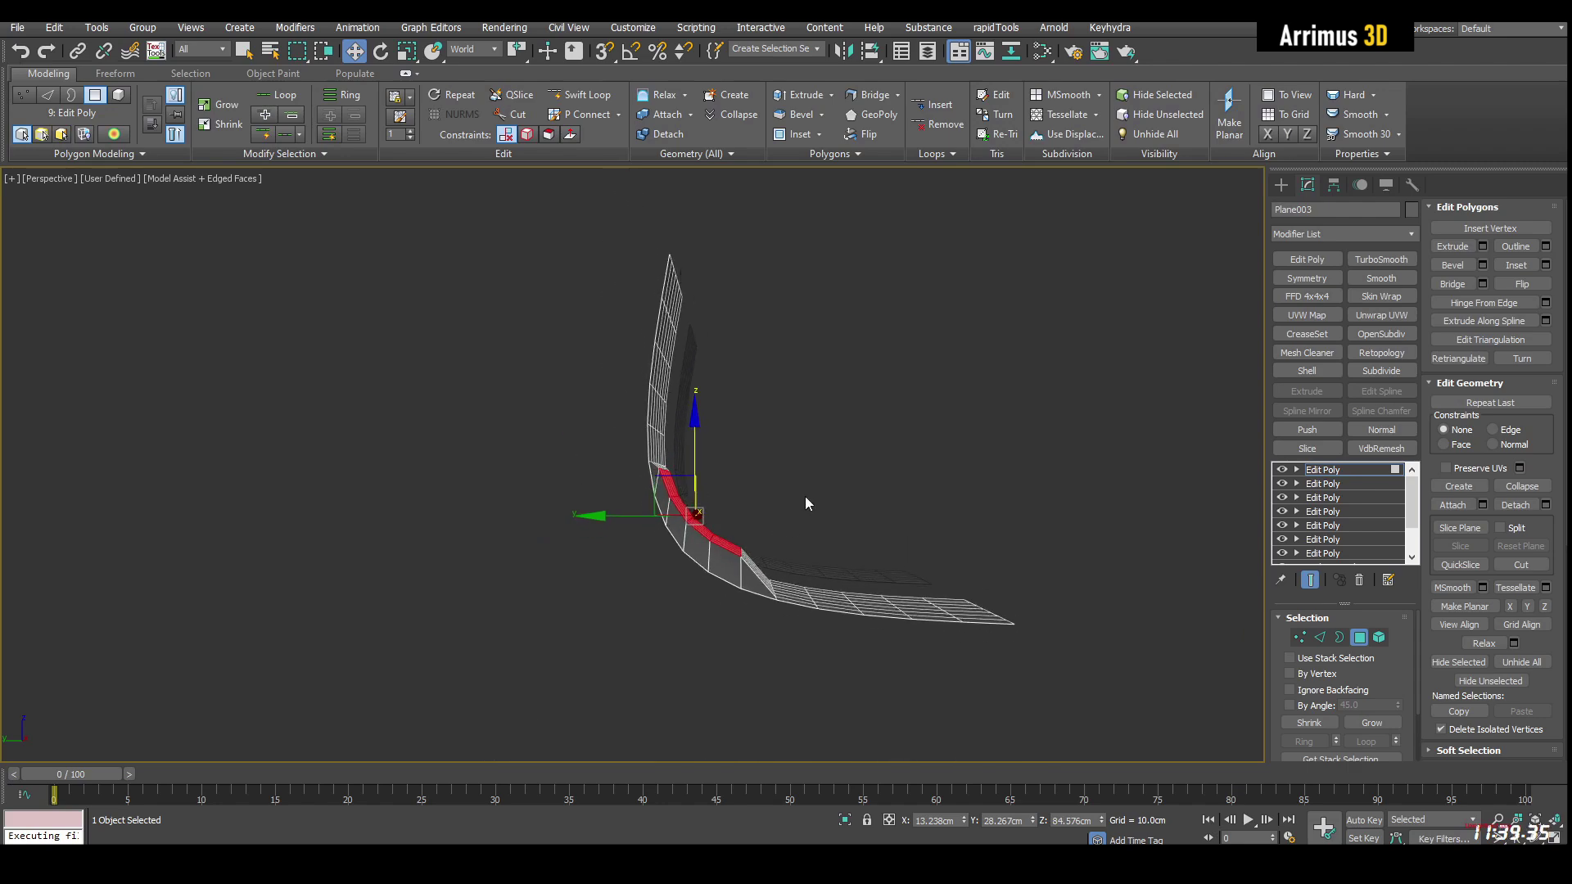
Slide the selected polygons along the surface with the Face constraint, about 6.9 cm in X and 5.5 cm in Z.
alt+middle_drag(806, 502, 1406, 444)
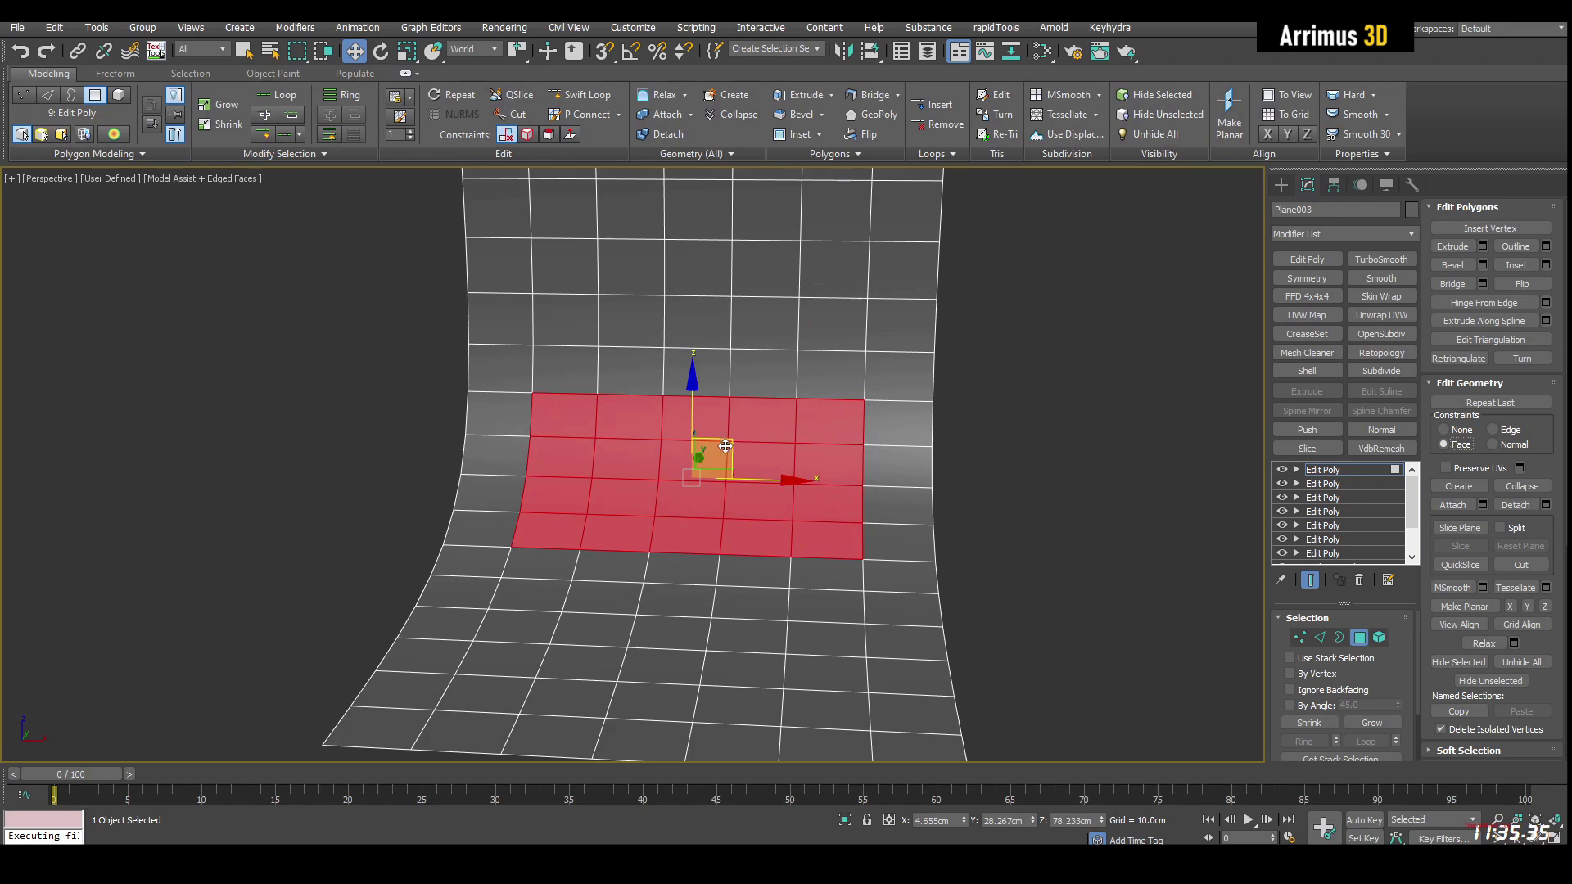
drag(725, 446, 768, 414)
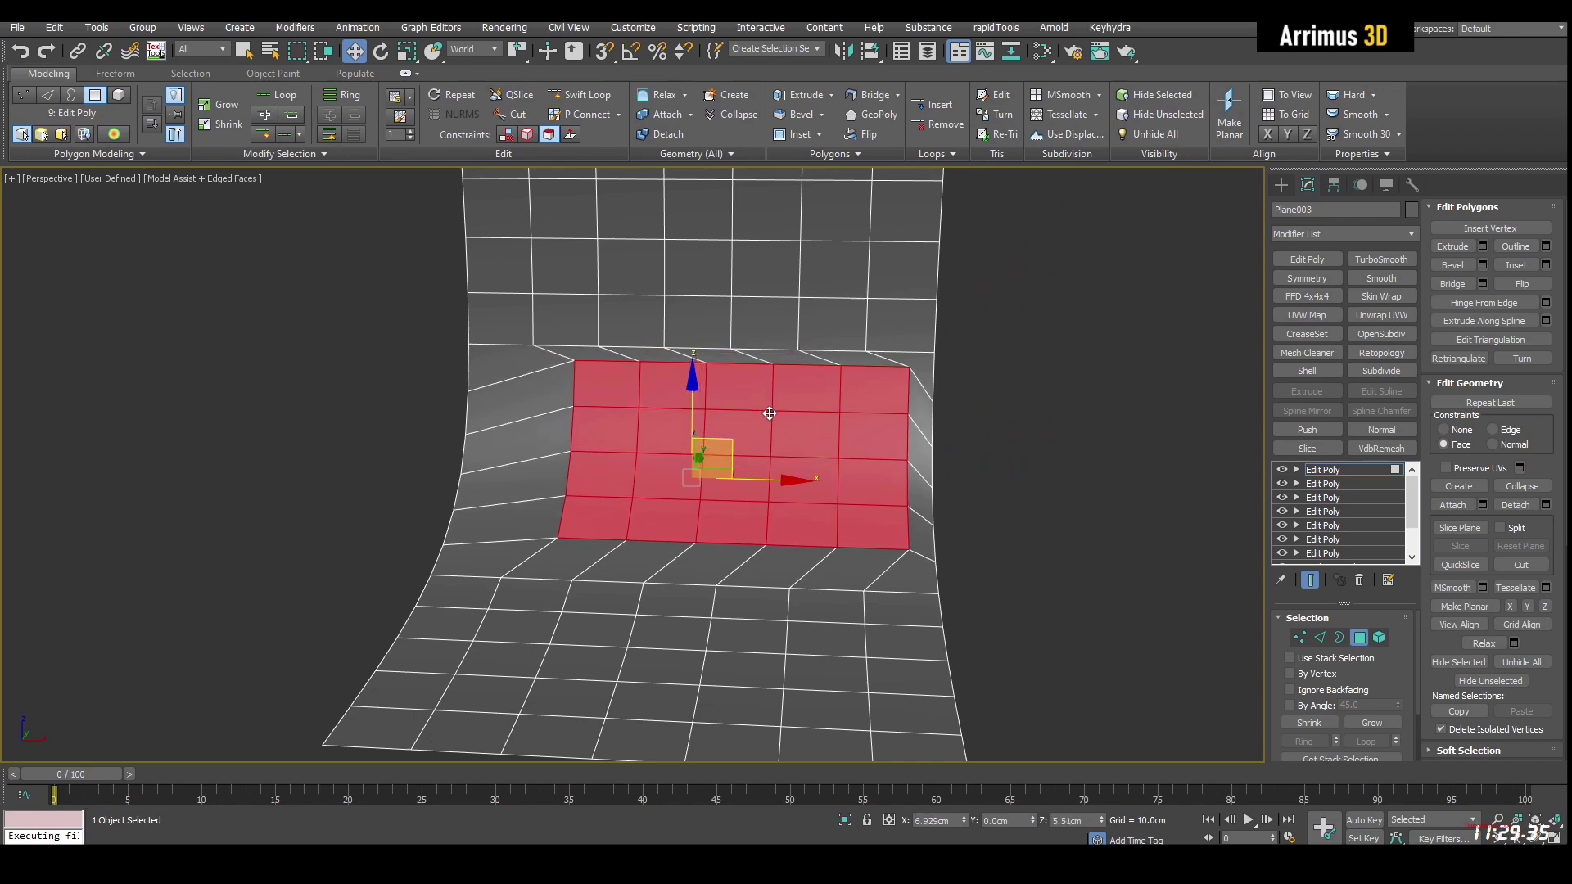
alt+middle_drag(769, 414, 705, 411)
scroll(729, 403, up, 5)
scroll(712, 409, down, 6)
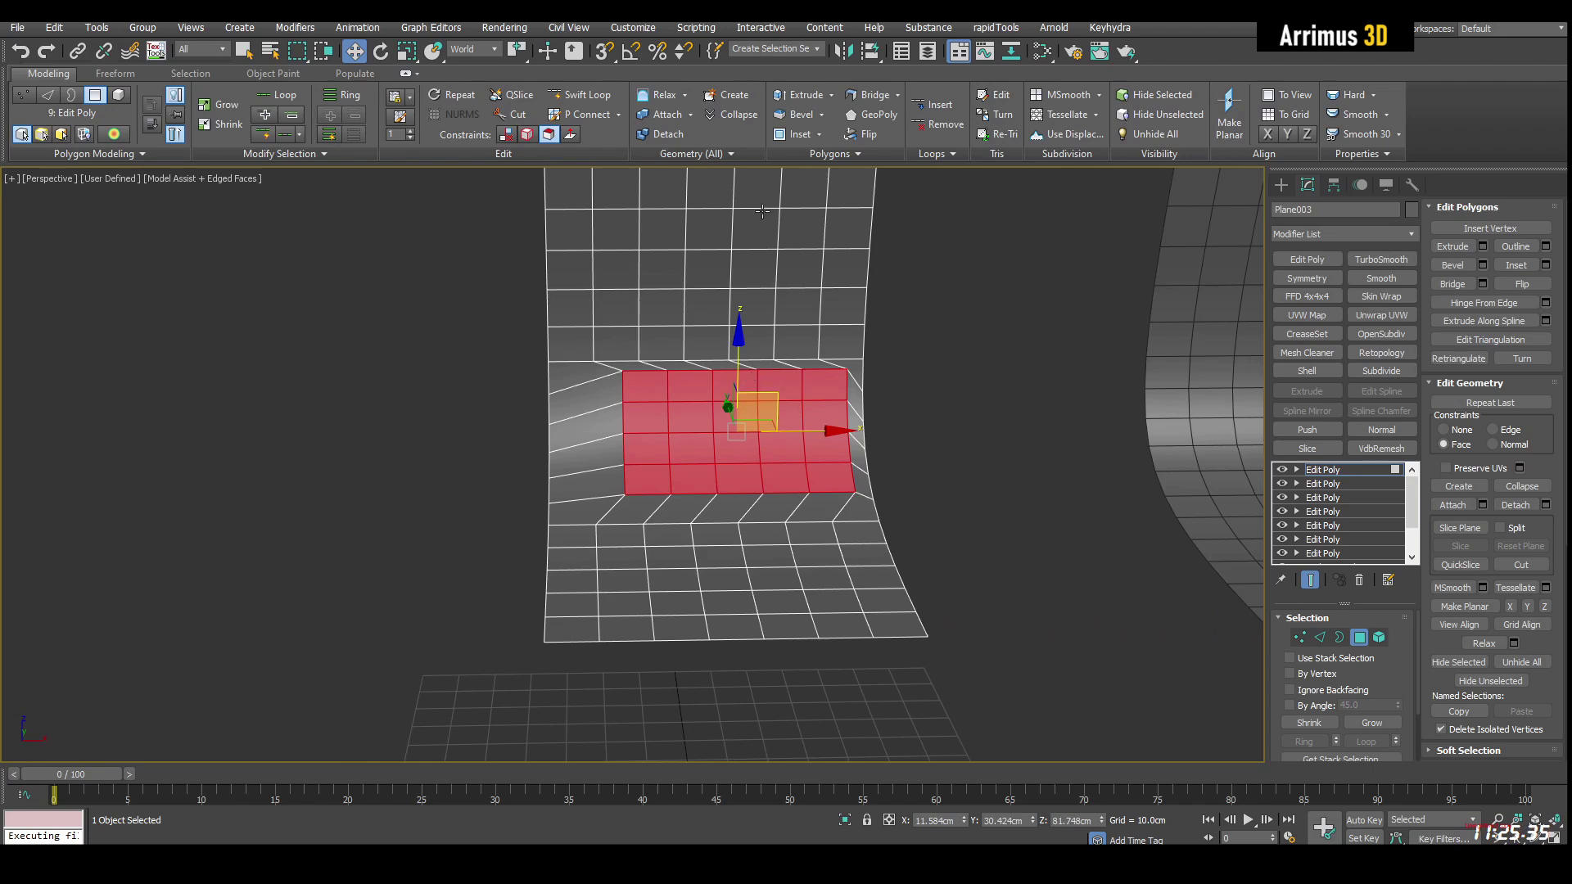
Examine the plane's shading around the shifted polygons with the edge display off and on.
alt+middle_drag(762, 211, 798, 395)
key(F4)
scroll(766, 348, up, 3)
key(4)
scroll(772, 352, down, 6)
scroll(785, 351, up, 6)
scroll(842, 382, up, 5)
key(F4)
middle_drag(707, 364, 777, 372)
key(F4)
key(F4)
scroll(842, 381, down, 5)
scroll(828, 386, up, 5)
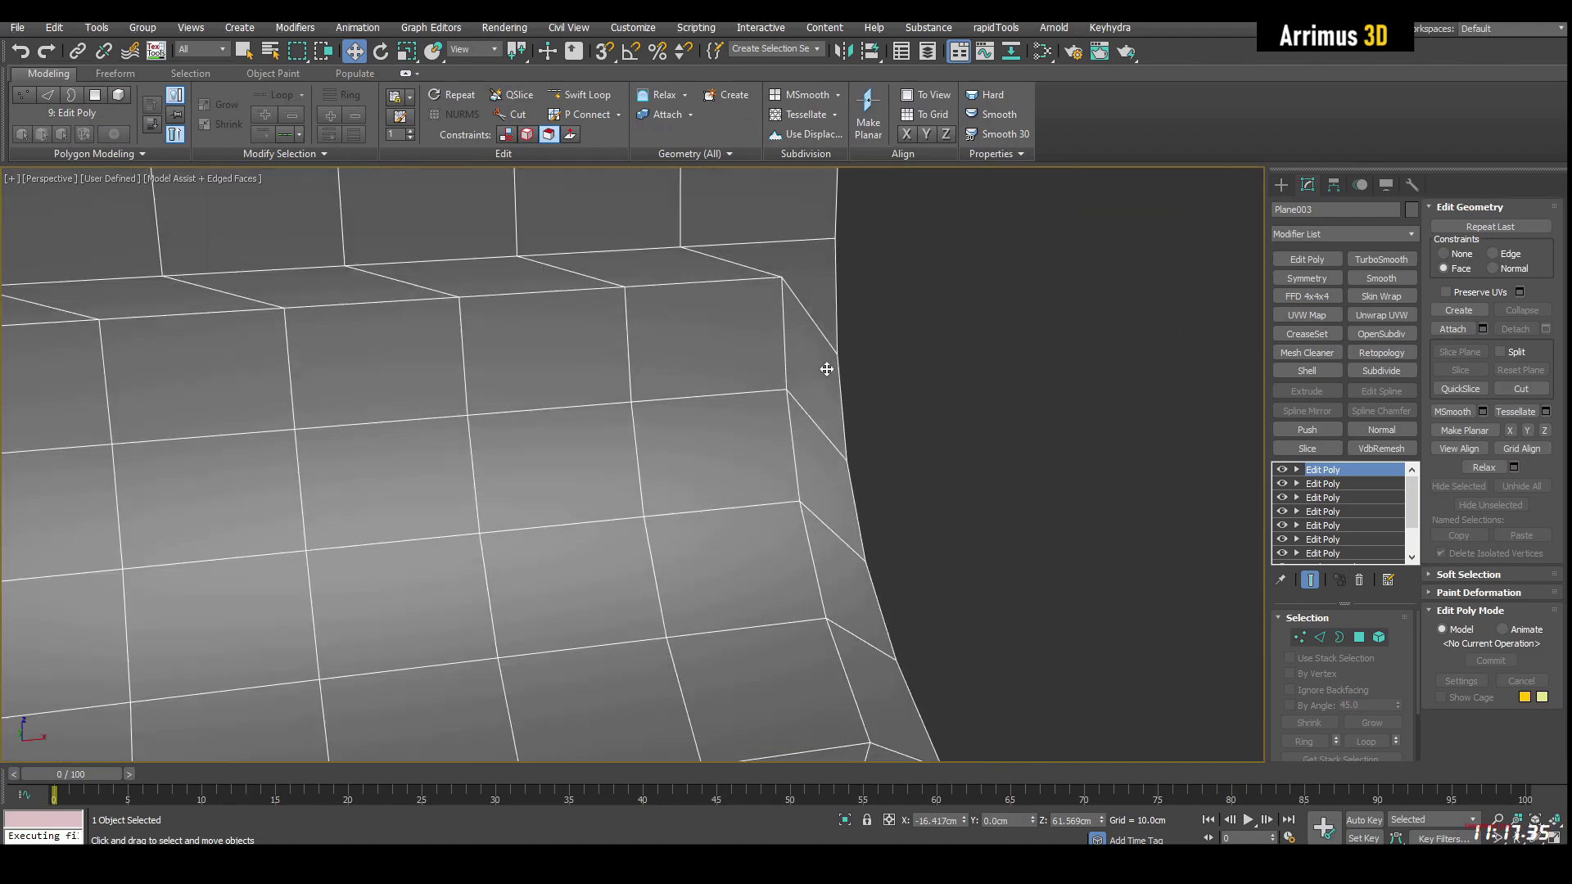
scroll(852, 414, down, 4)
scroll(854, 399, up, 4)
Slide vertices near the upper corner of the shifted polygon block along their edges with the Edge constraint.
key(1)
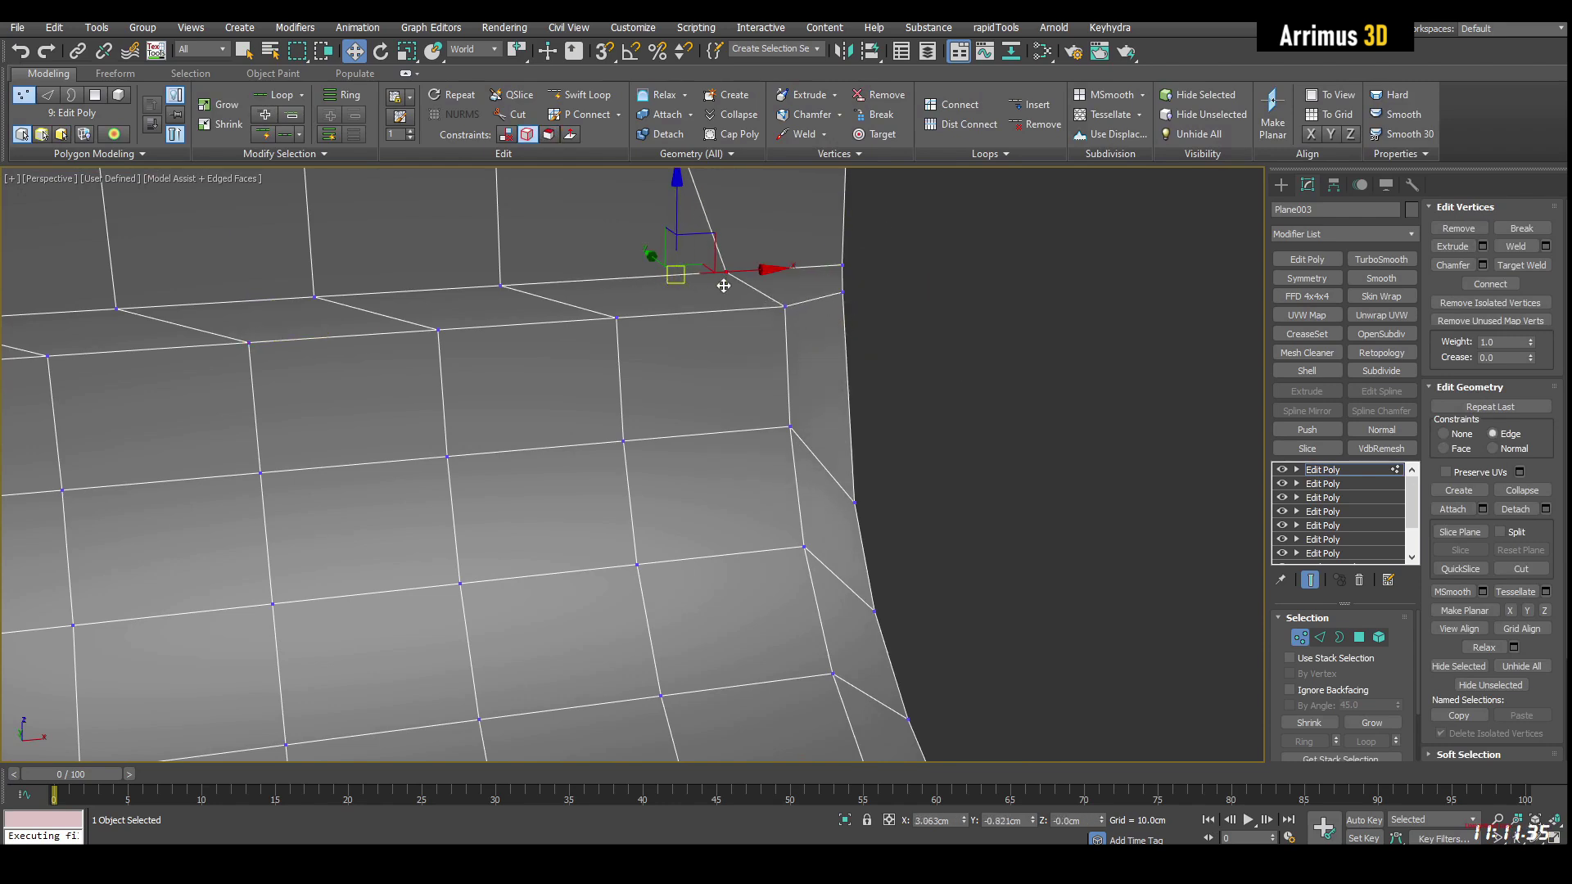
click(784, 305)
scroll(777, 304, down, 2)
key(F4)
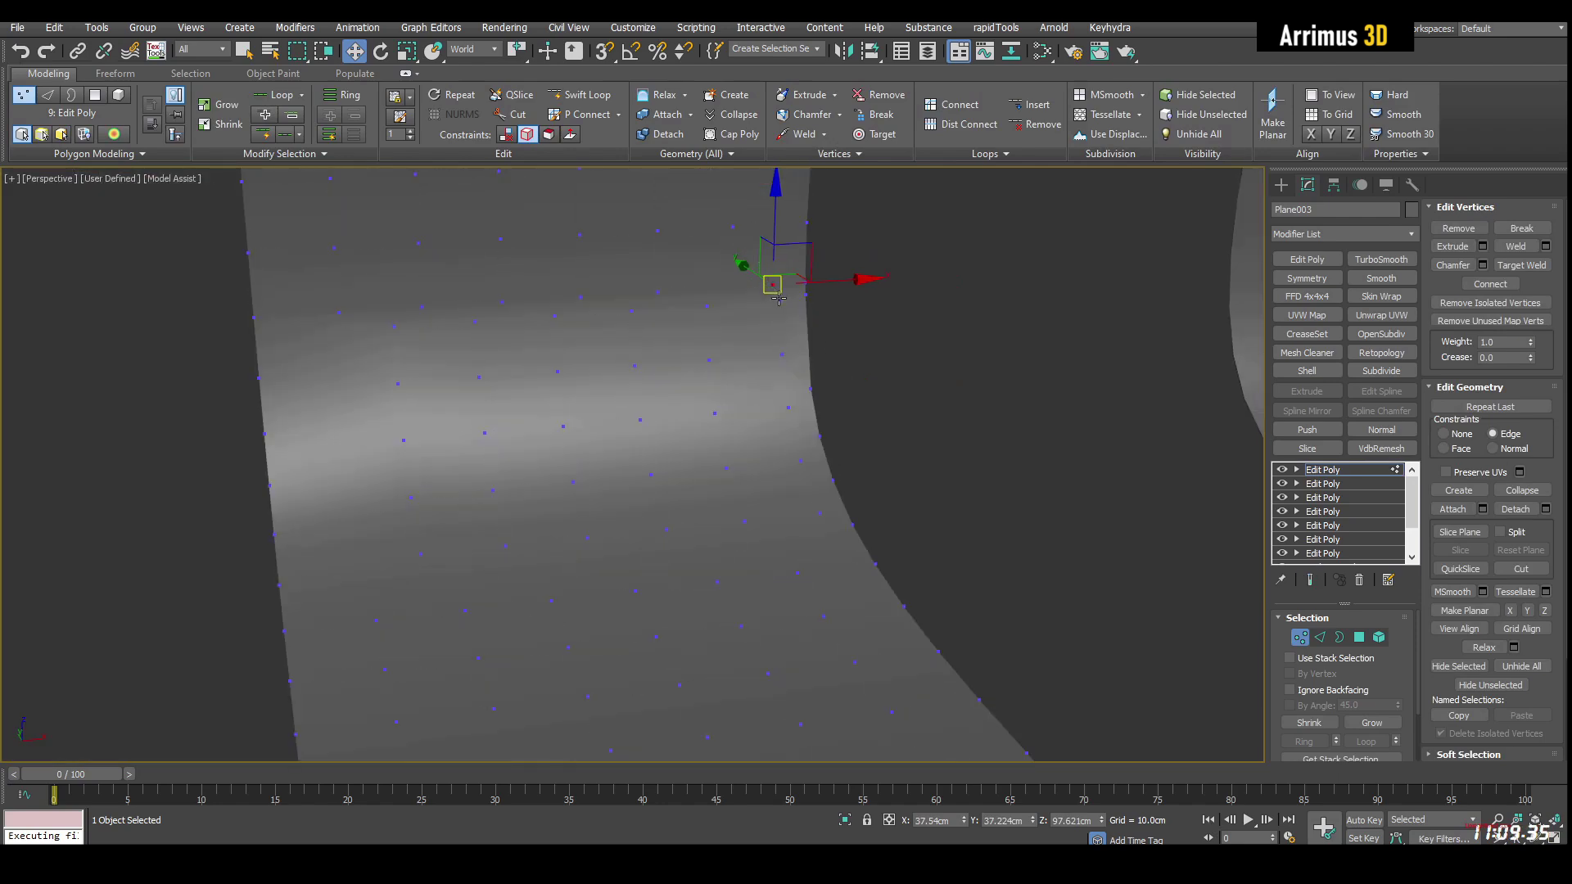
Leave vertex editing and delete the top Edit Poly modifier from the stack.
key(1)
scroll(785, 311, down, 4)
alt+middle_drag(796, 327, 791, 377)
key(F4)
scroll(826, 388, up, 4)
key(q)
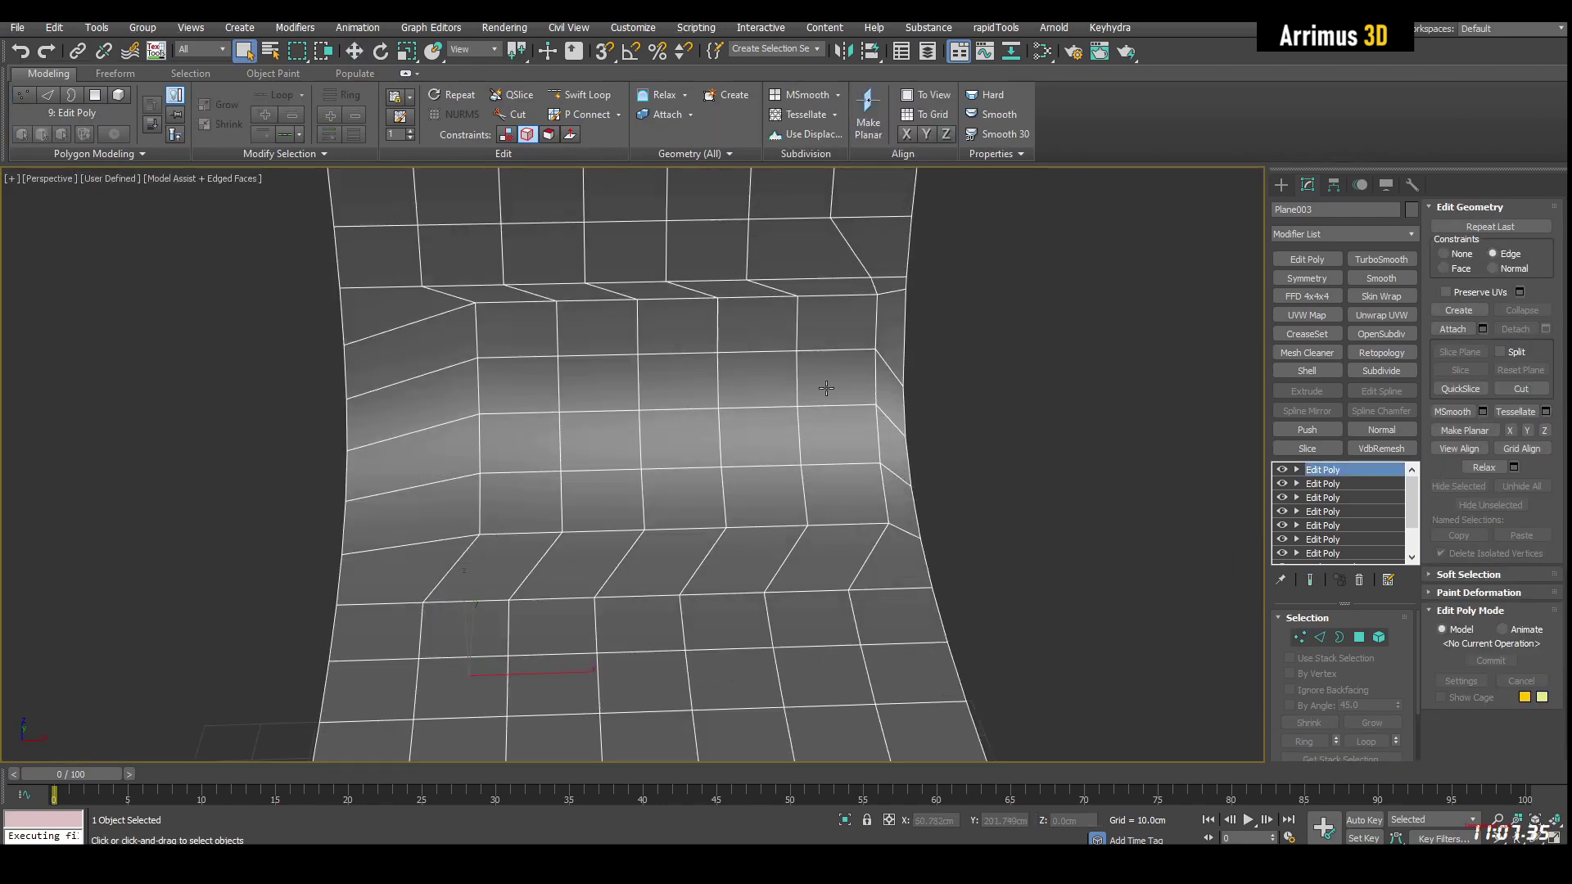
right_click(1330, 475)
click(1349, 498)
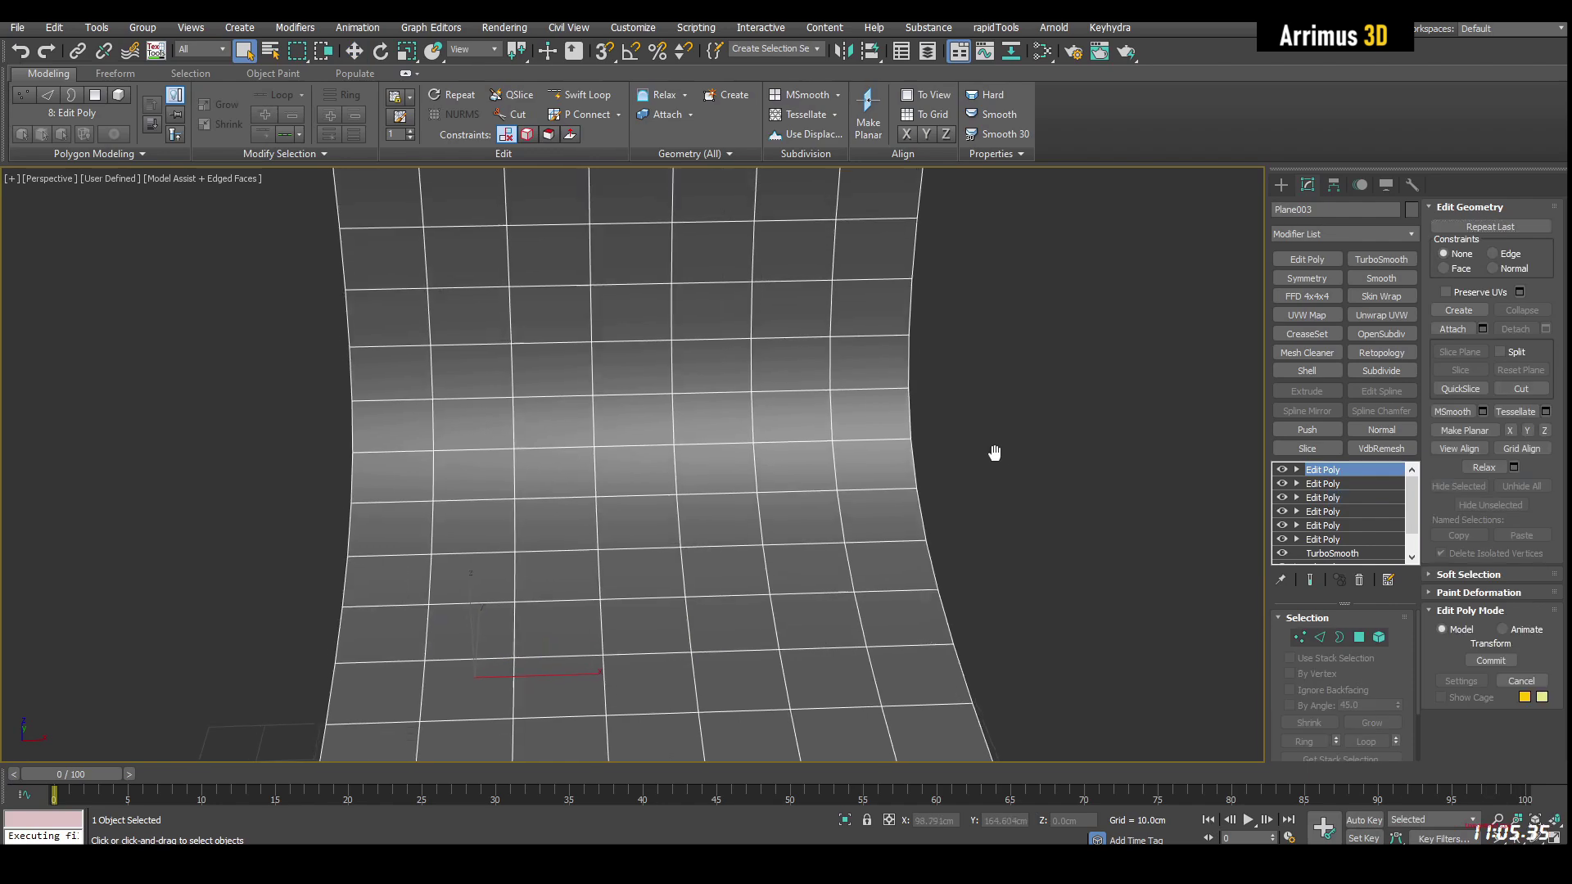
Add a fresh Edit Poly modifier, select the central block of three by four polygons and round it with GeoPoly.
key(4)
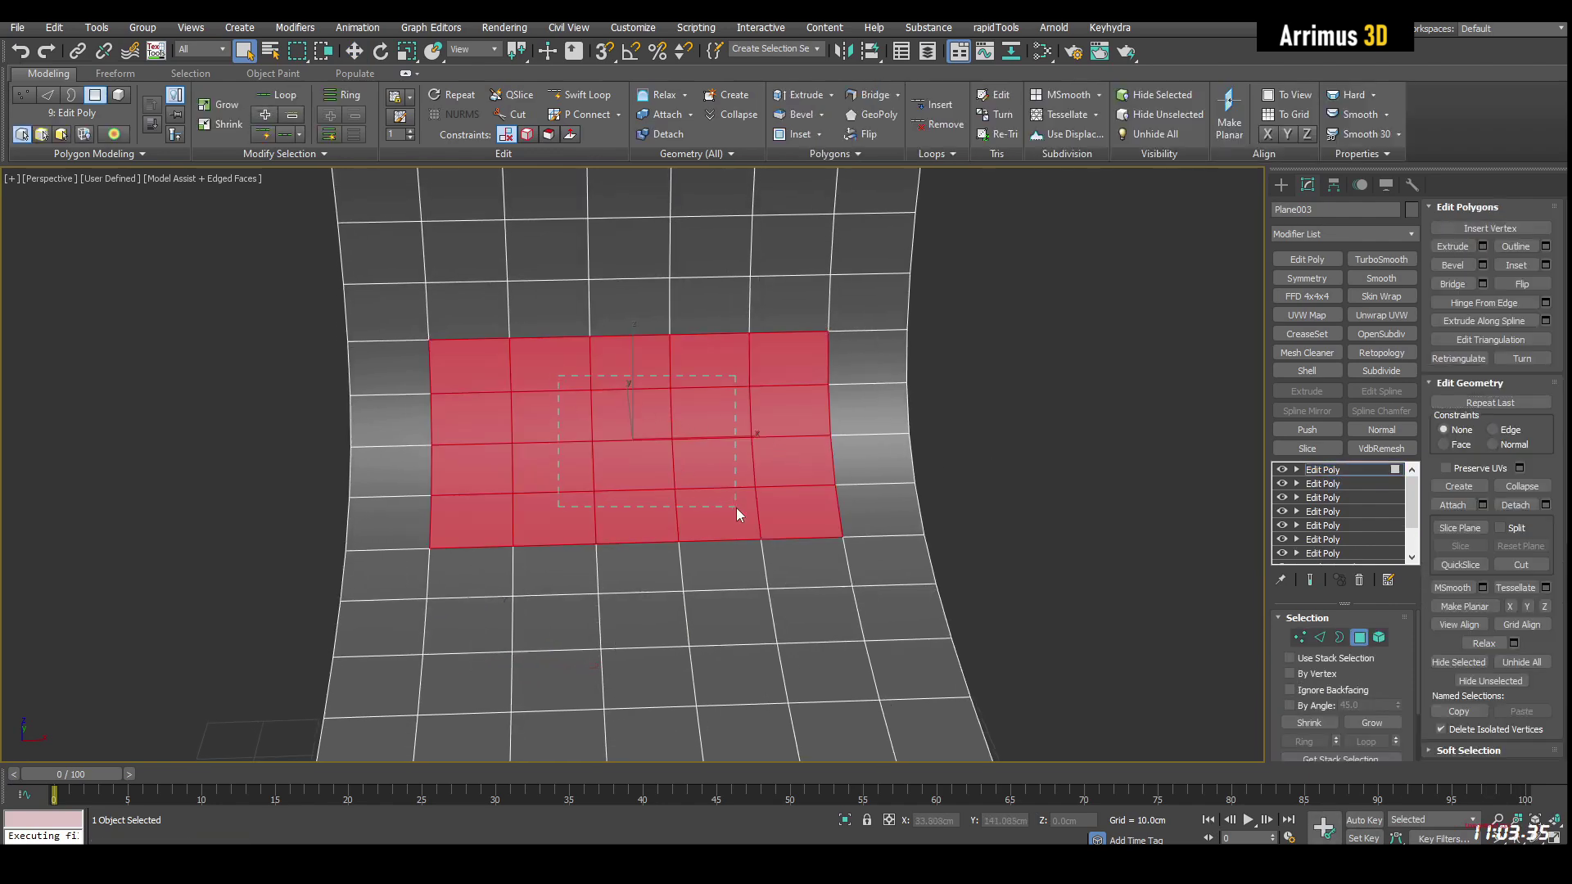
drag(735, 507, 735, 509)
alt+middle_drag(700, 502, 792, 389)
key(g)
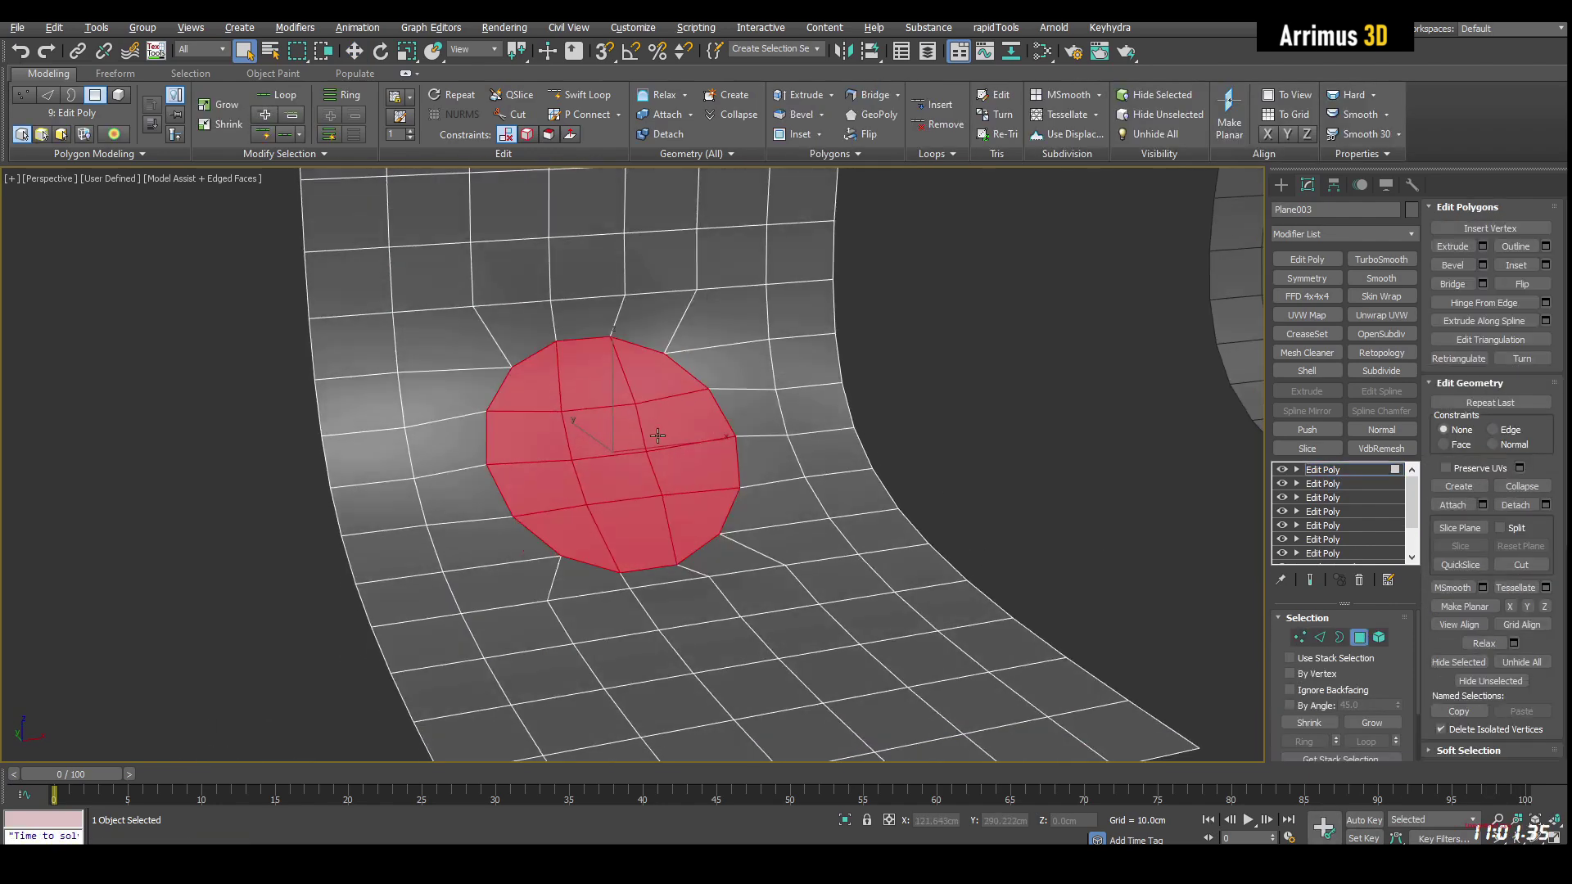
Redo the GeoPoly rounding with the Face constraint so the circle follows the plane's curvature.
alt+middle_drag(657, 436, 574, 470)
middle_drag(575, 470, 649, 432)
alt+middle_drag(602, 506, 673, 482)
mouse_move(674, 482)
middle_down()
mouse_move(700, 382)
mouse_move(680, 468)
middle_up()
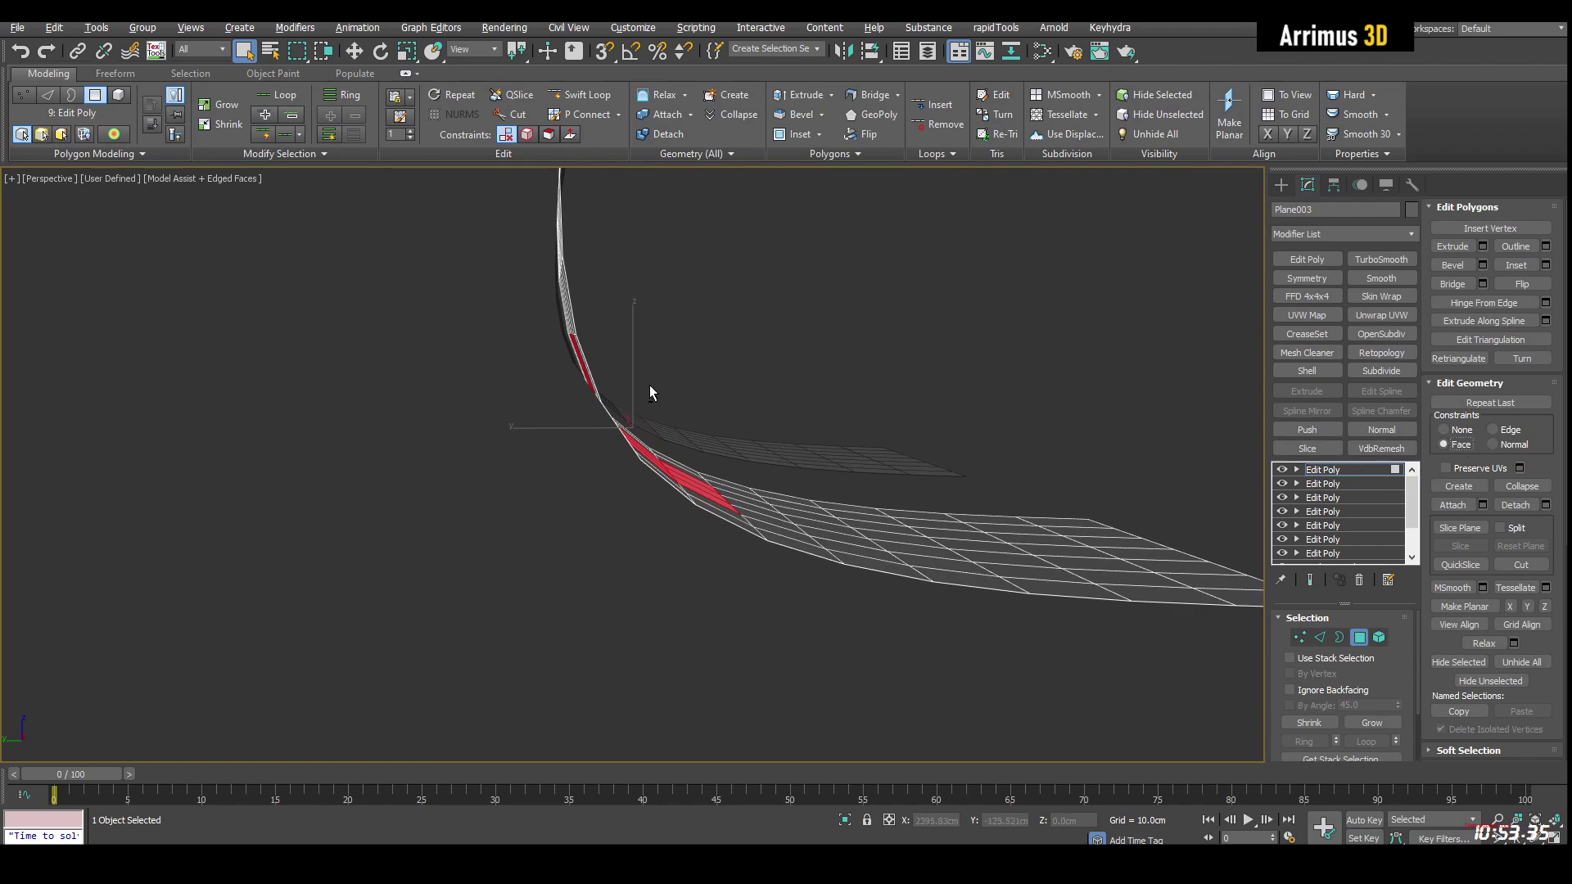
alt+middle_drag(651, 392, 661, 405)
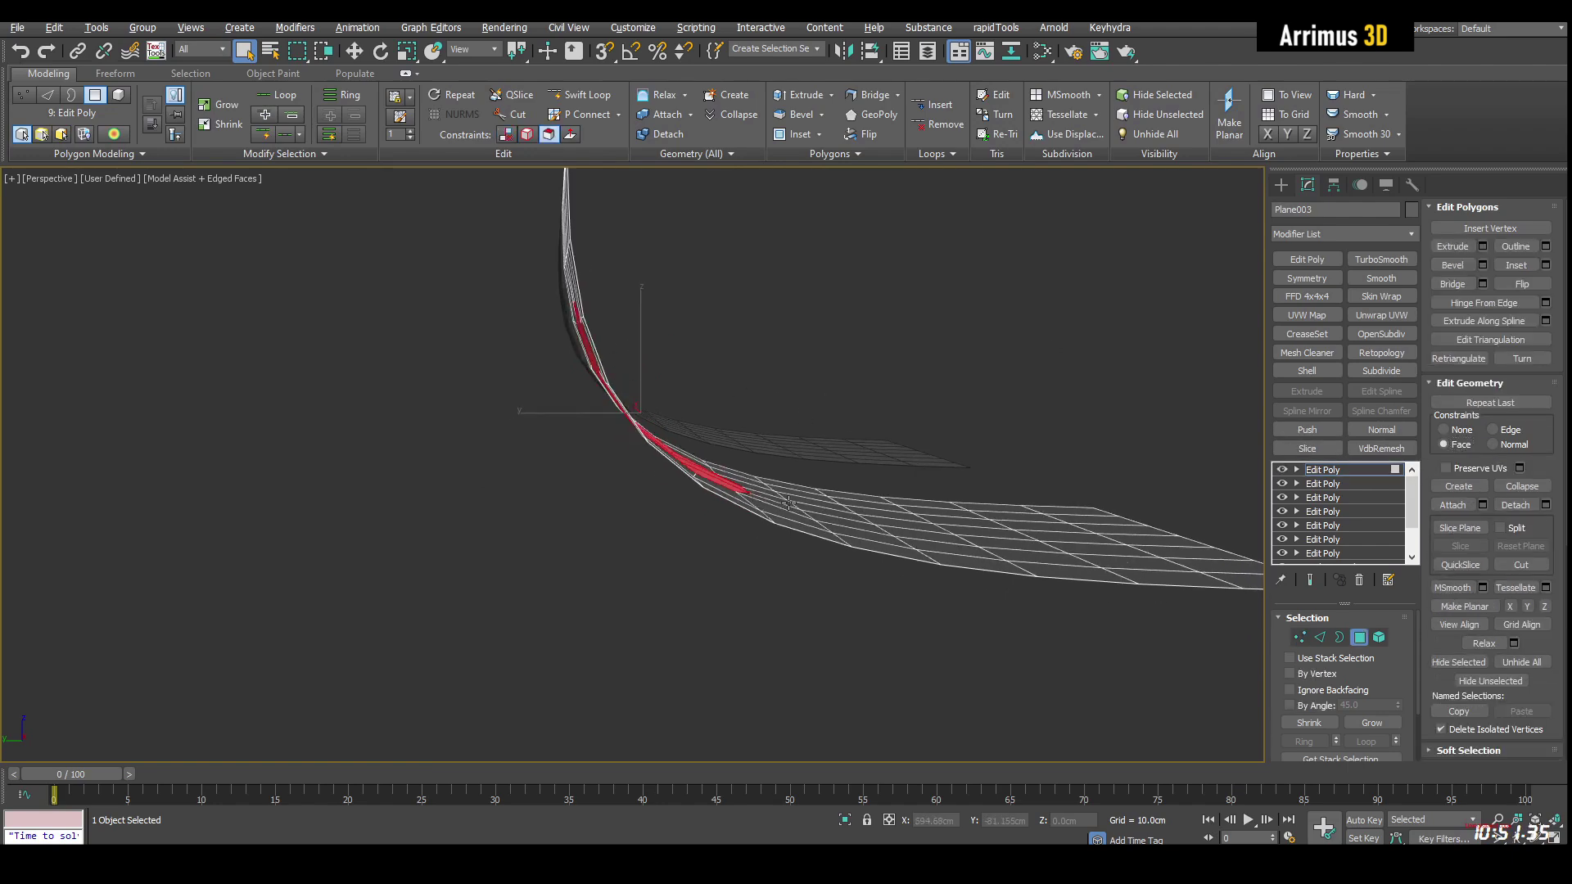
alt+middle_drag(924, 410, 789, 437)
scroll(632, 344, up, 3)
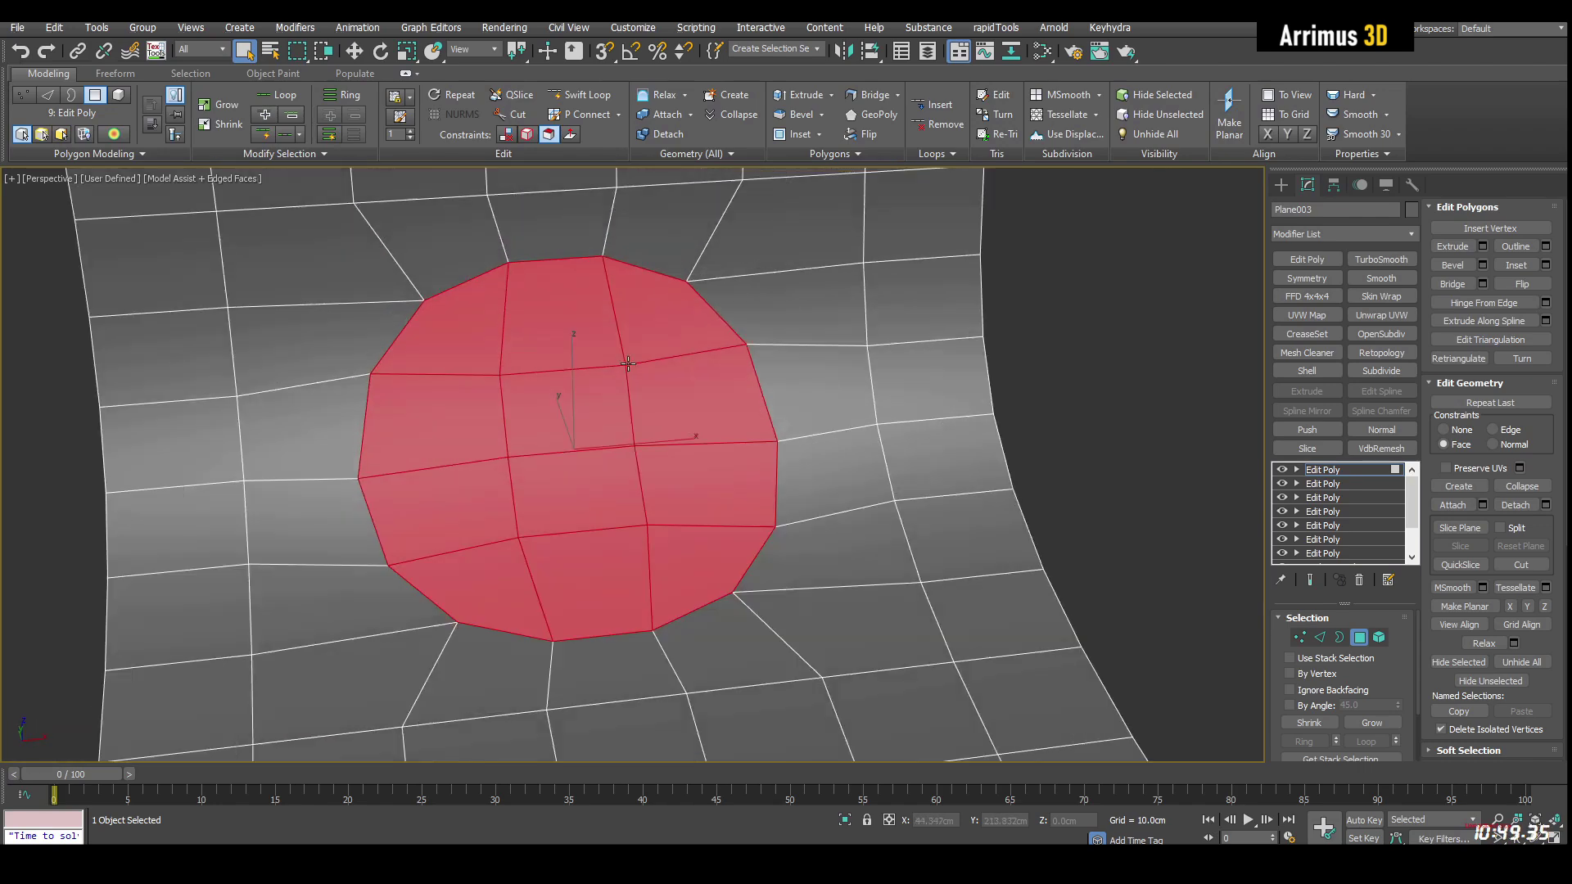
Inset the round polygon selection slightly to add a thin ring around it.
key(i)
drag(646, 346, 646, 334)
right_click(645, 340)
alt+middle_drag(646, 340, 669, 355)
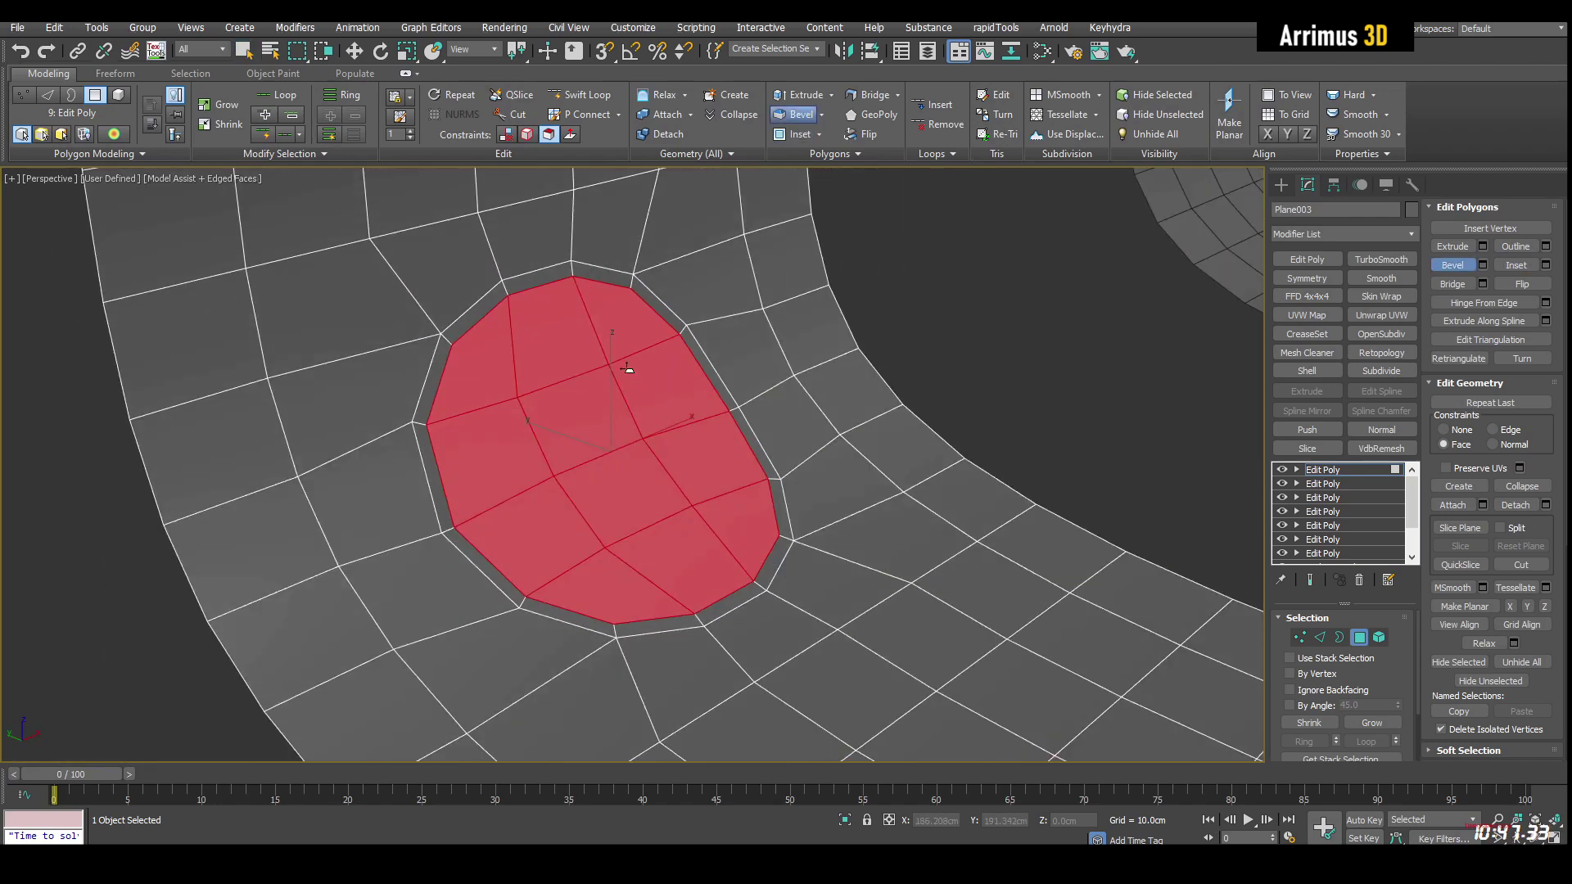
Push the inset polygons inward with Bevel to form a straight-walled round recess in the curved surface.
drag(628, 368, 611, 414)
right_click(614, 416)
mouse_move(657, 420)
alt+middle_down()
mouse_move(674, 435)
mouse_move(658, 402)
alt+middle_up()
drag(632, 358, 627, 420)
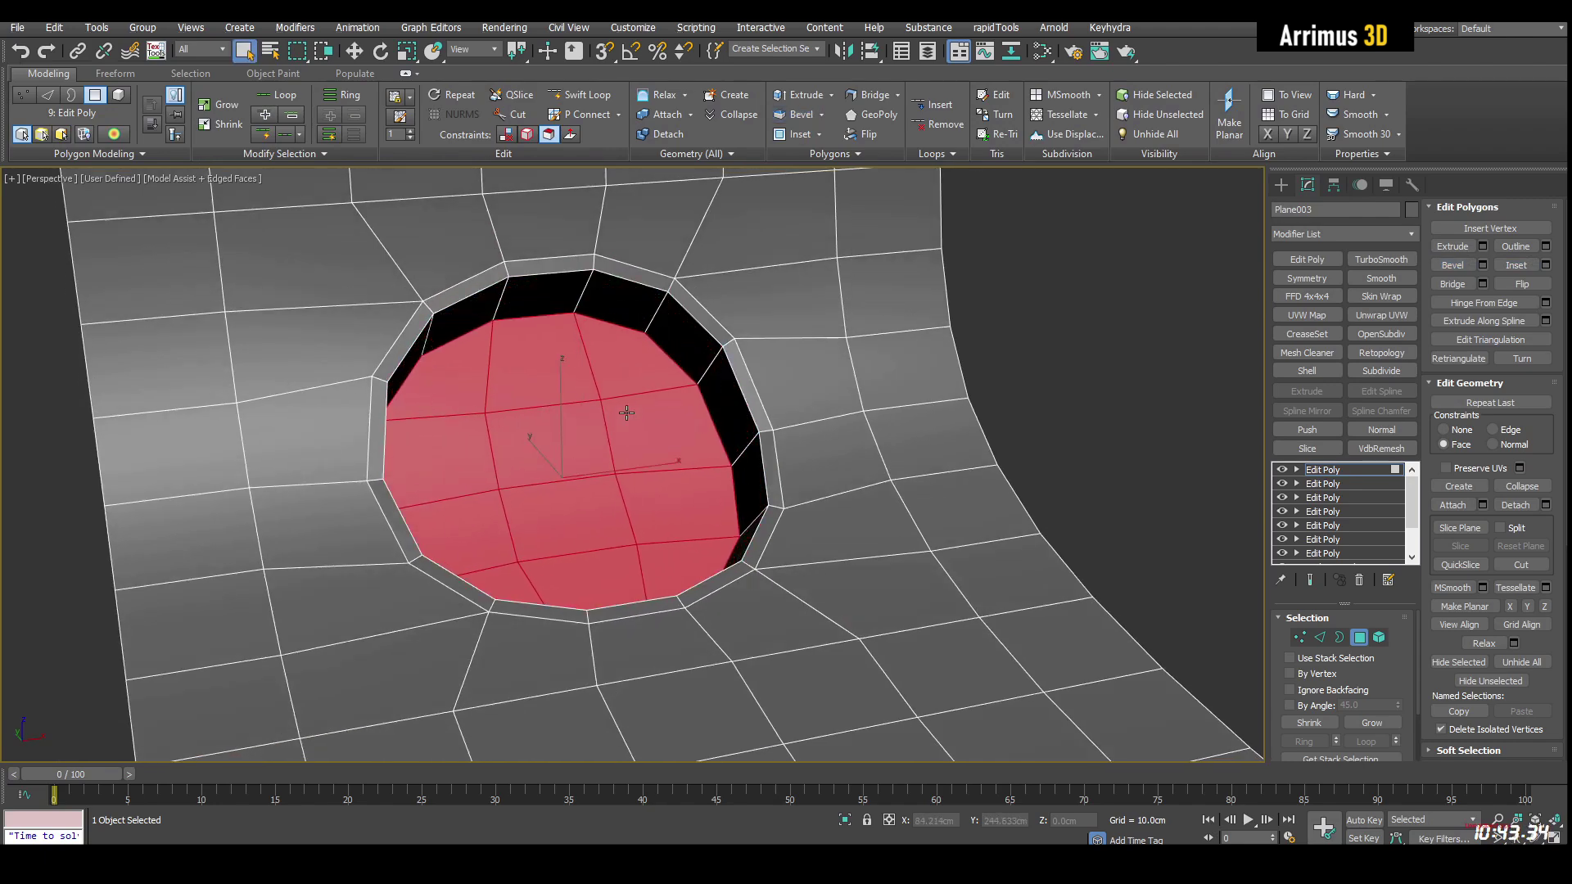
Flatten the floor of the round recess with Make Planar.
alt+middle_drag(626, 413, 1015, 432)
scroll(847, 446, up, 3)
click(1446, 612)
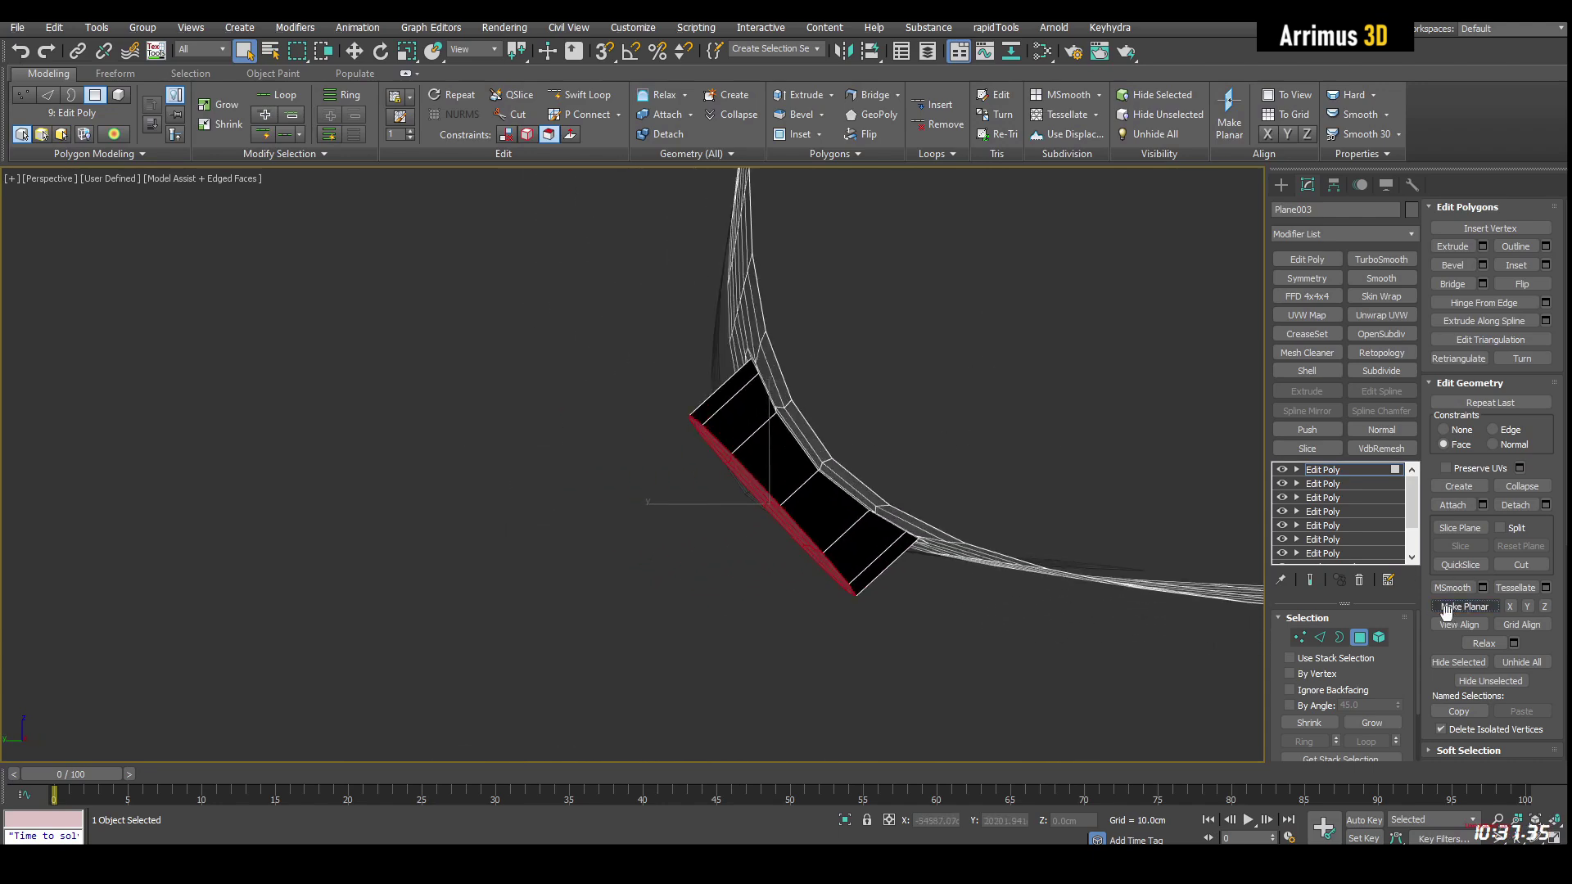
Try scaling the recess floor down so the walls taper inward.
alt+middle_drag(1003, 499, 807, 446)
key(r)
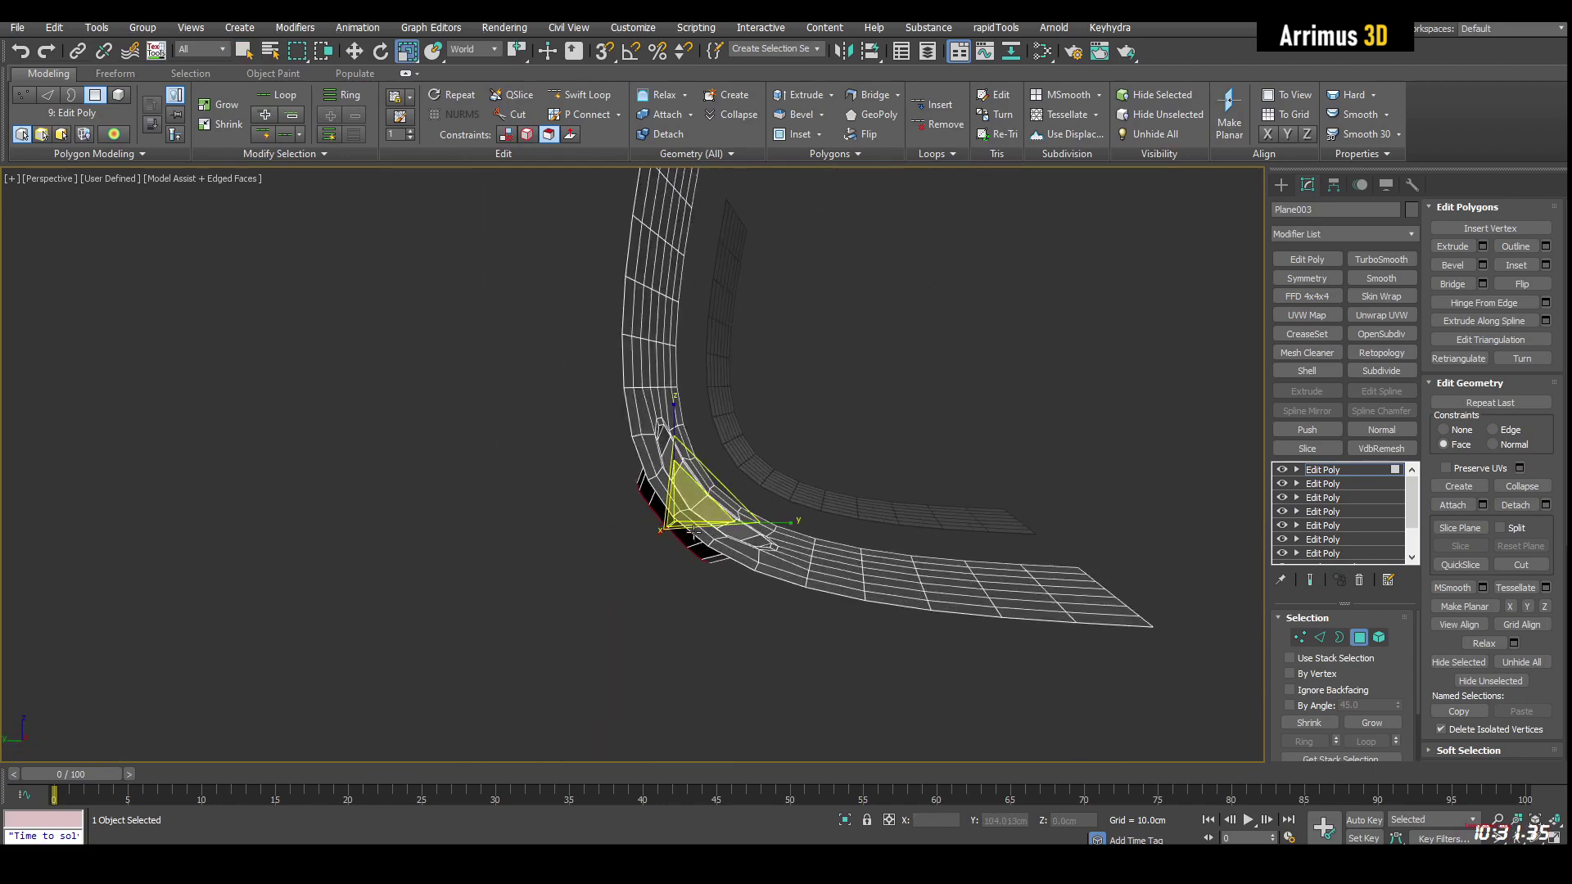
alt+middle_drag(693, 532, 815, 504)
scroll(628, 655, up, 3)
scroll(776, 483, up, 3)
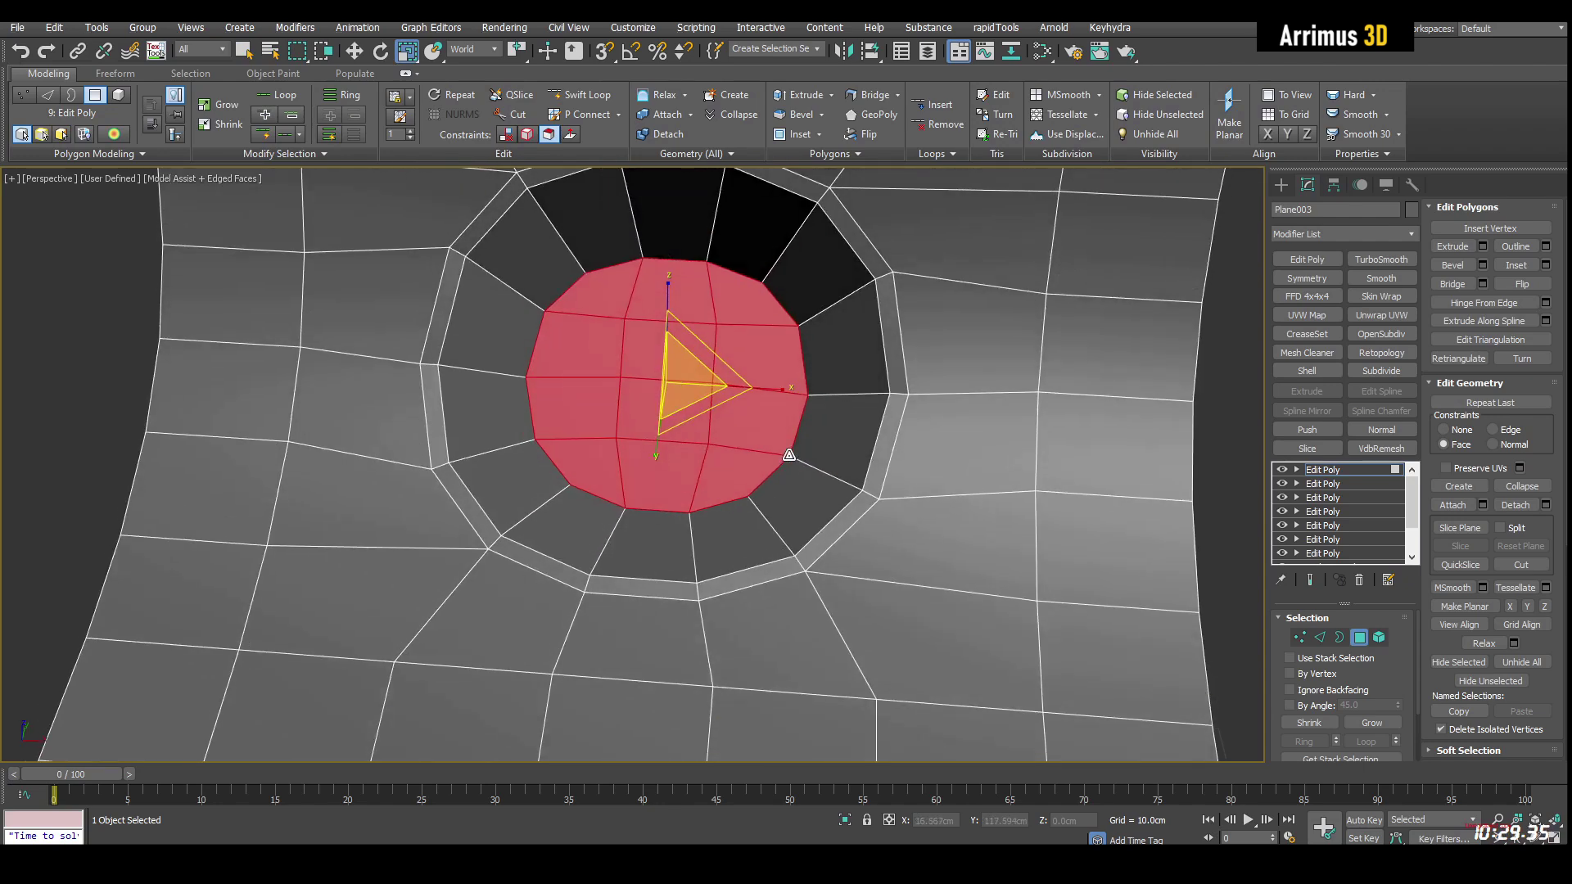
Try adding an inner ring to the recess floor at about 82% scale, and undo the floor scaling and ring.
key(alt+g)
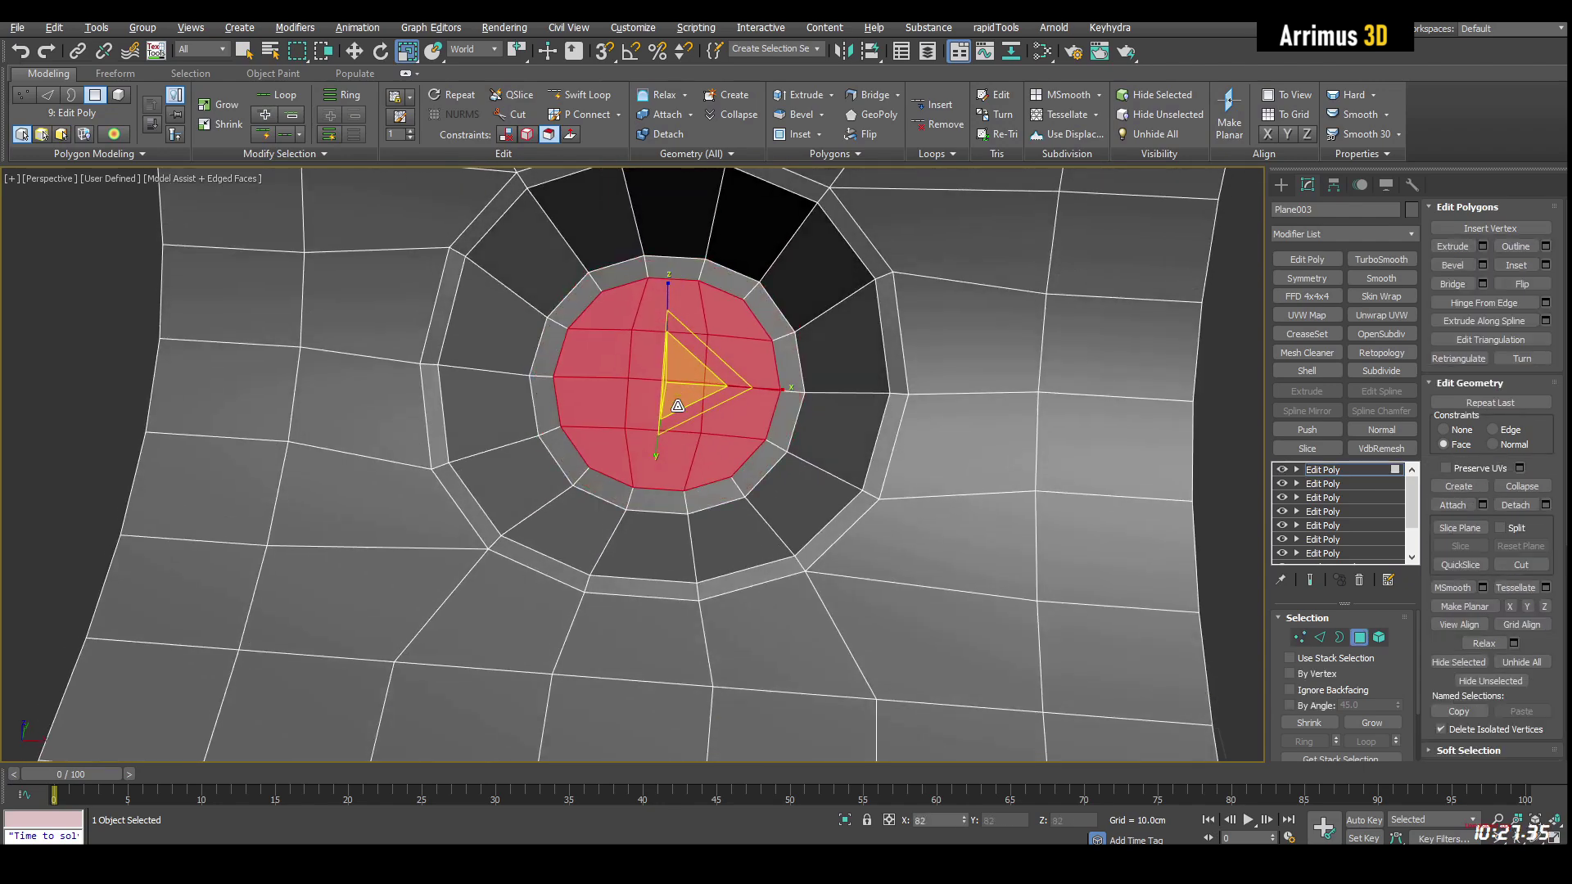
scroll(686, 396, down, 2)
alt+middle_drag(686, 396, 755, 367)
scroll(690, 446, down, 2)
key(q)
scroll(744, 483, up, 5)
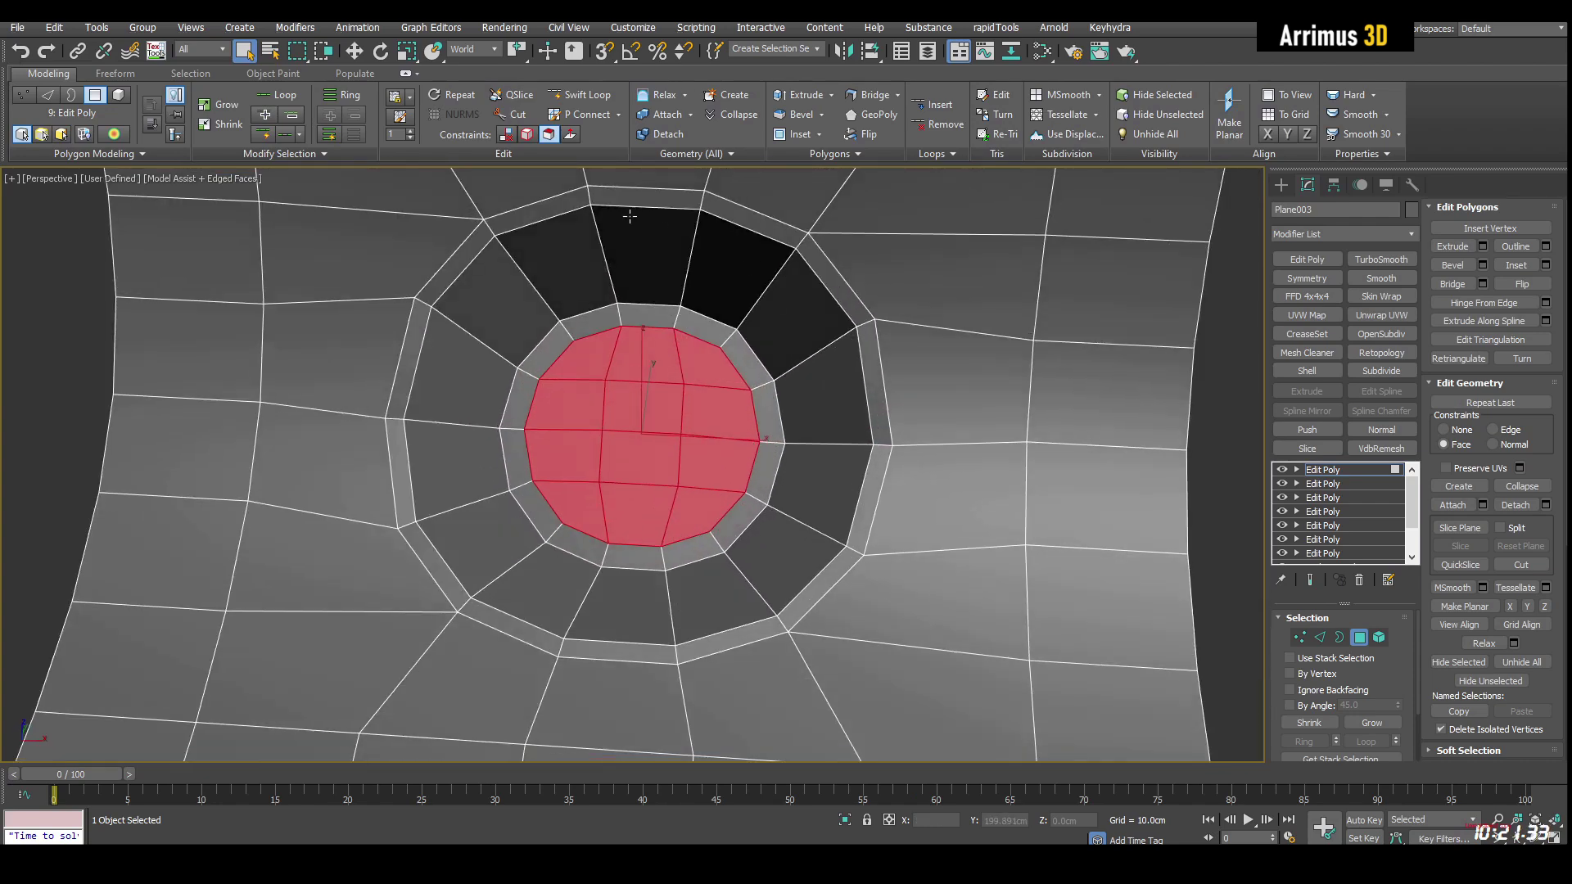
scroll(541, 382, up, 1)
scroll(769, 369, up, 3)
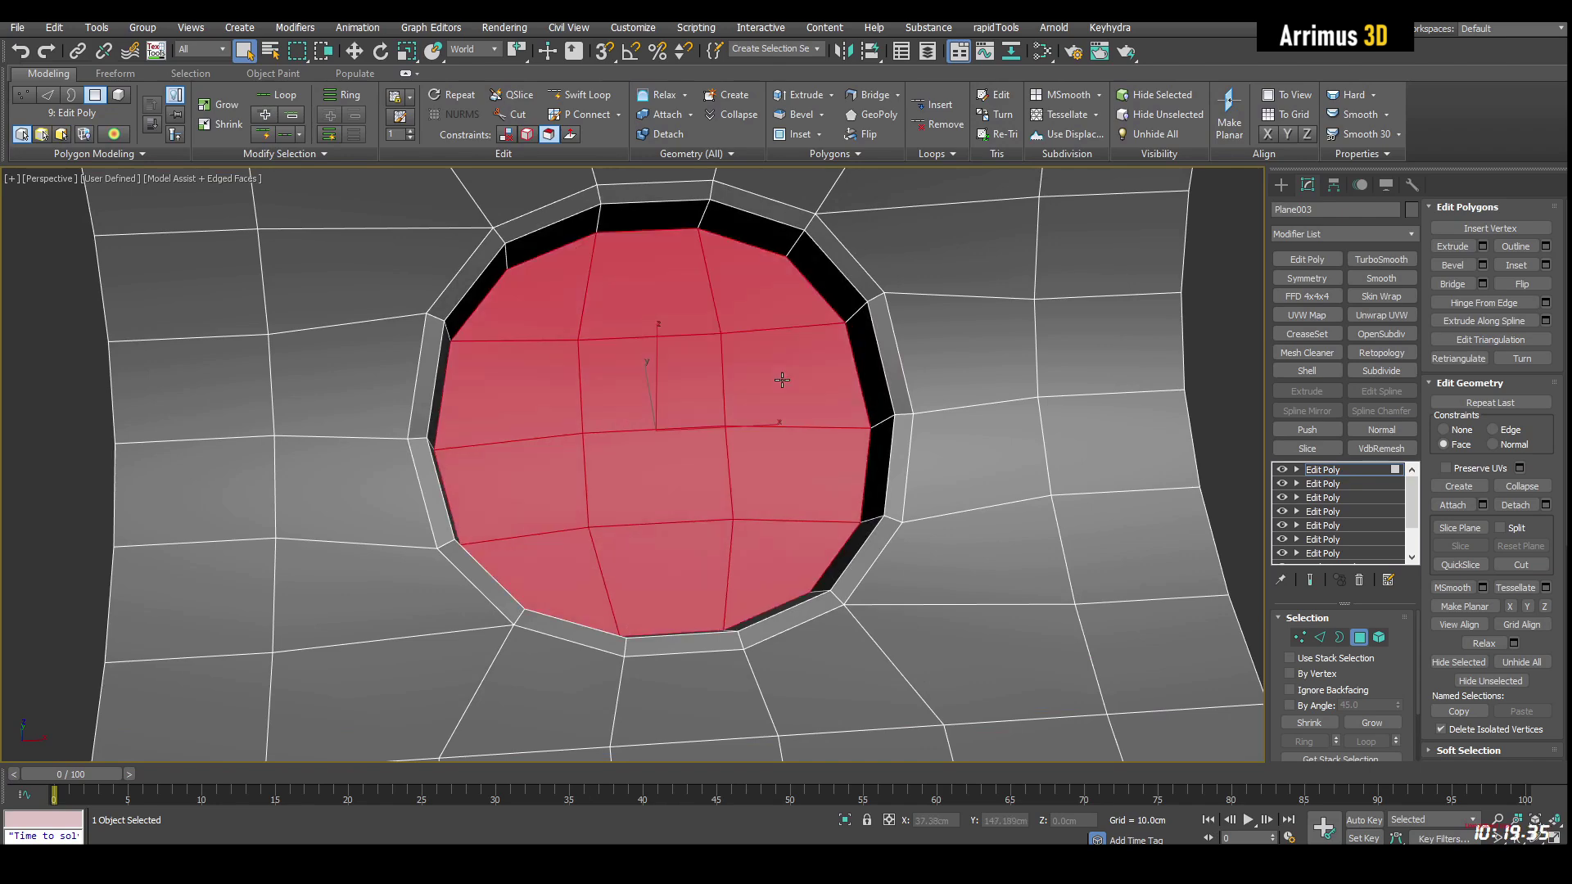
Step through the edit history to the round polygon selection flush with the curved surface, before its inset and recess.
scroll(779, 374, up, 3)
scroll(867, 430, down, 3)
key(ctrl+y)
key(ctrl+y)
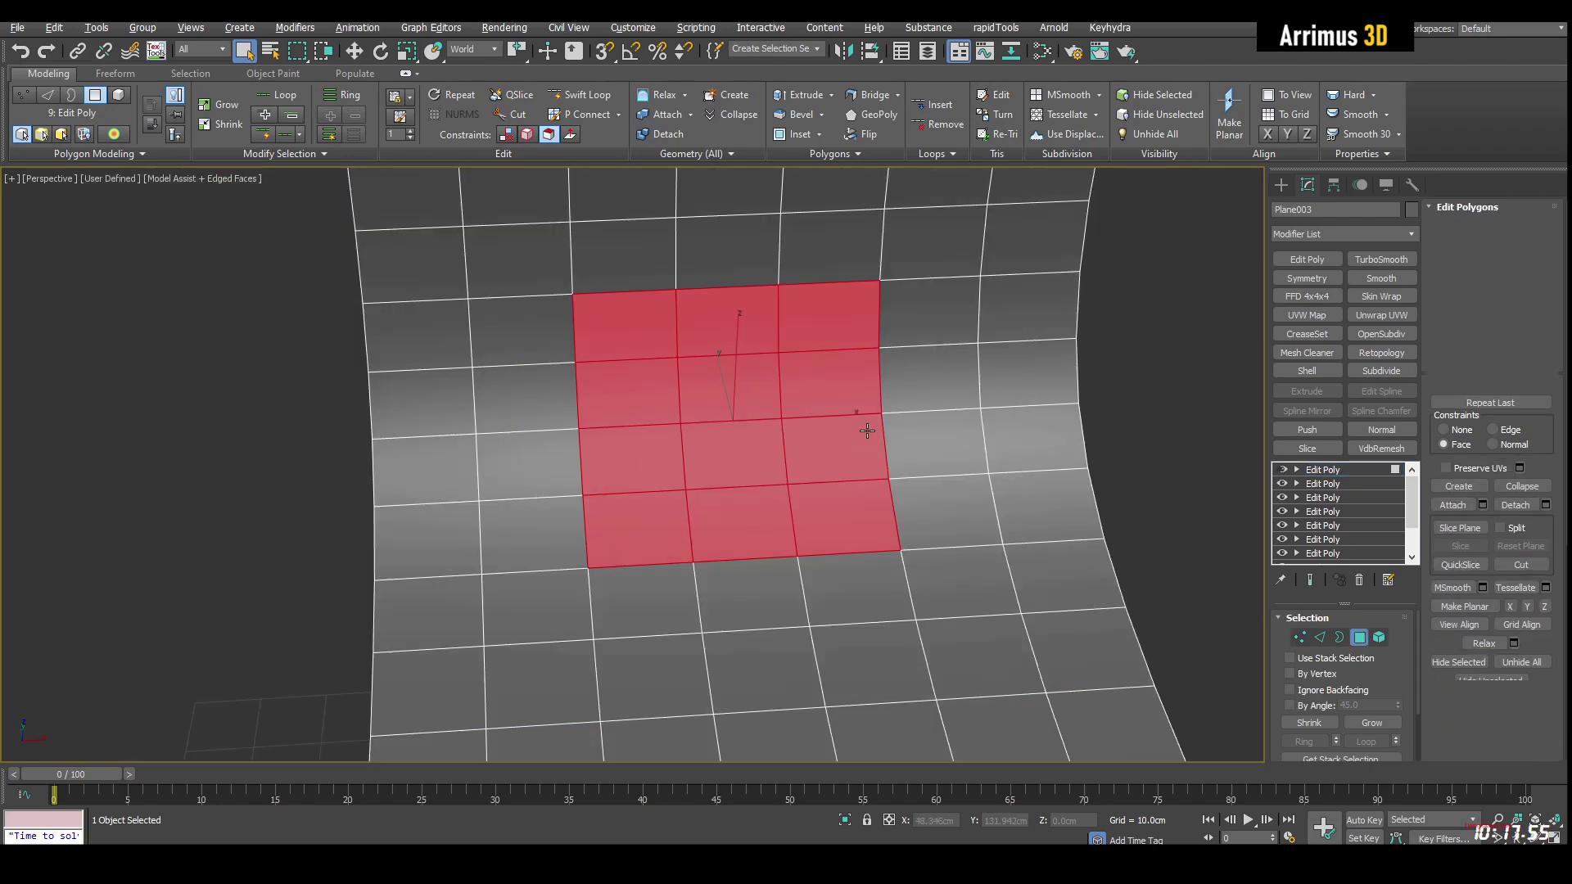
alt+middle_drag(776, 479, 708, 408)
scroll(788, 492, down, 3)
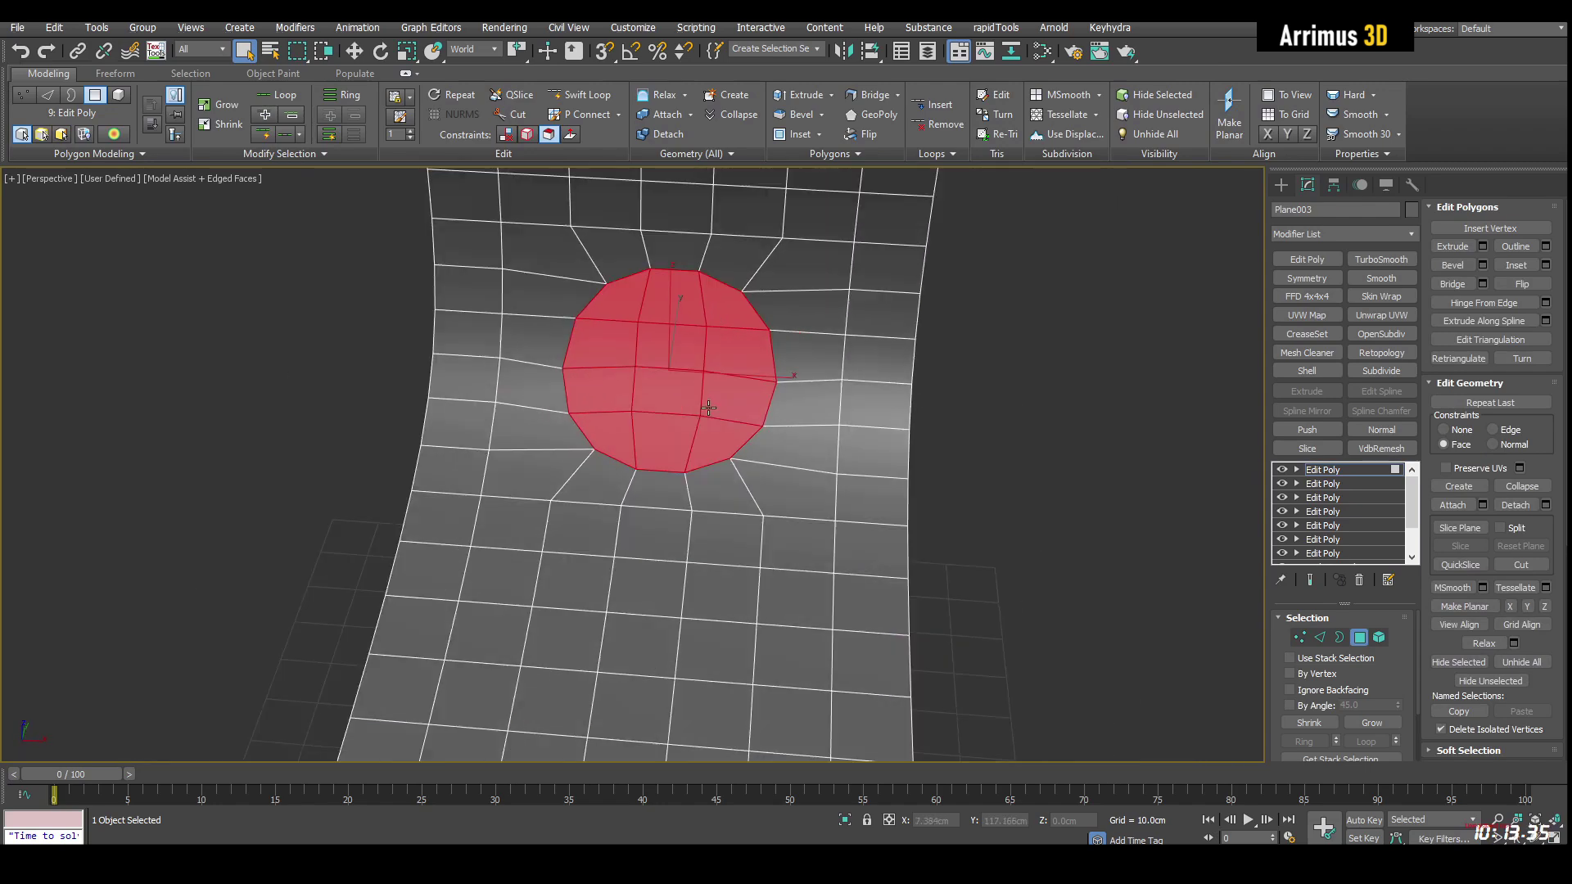
Try moving the round polygon patch across the curved surface with the Face constraint.
alt+middle_drag(664, 501, 718, 473)
key(shift+x)
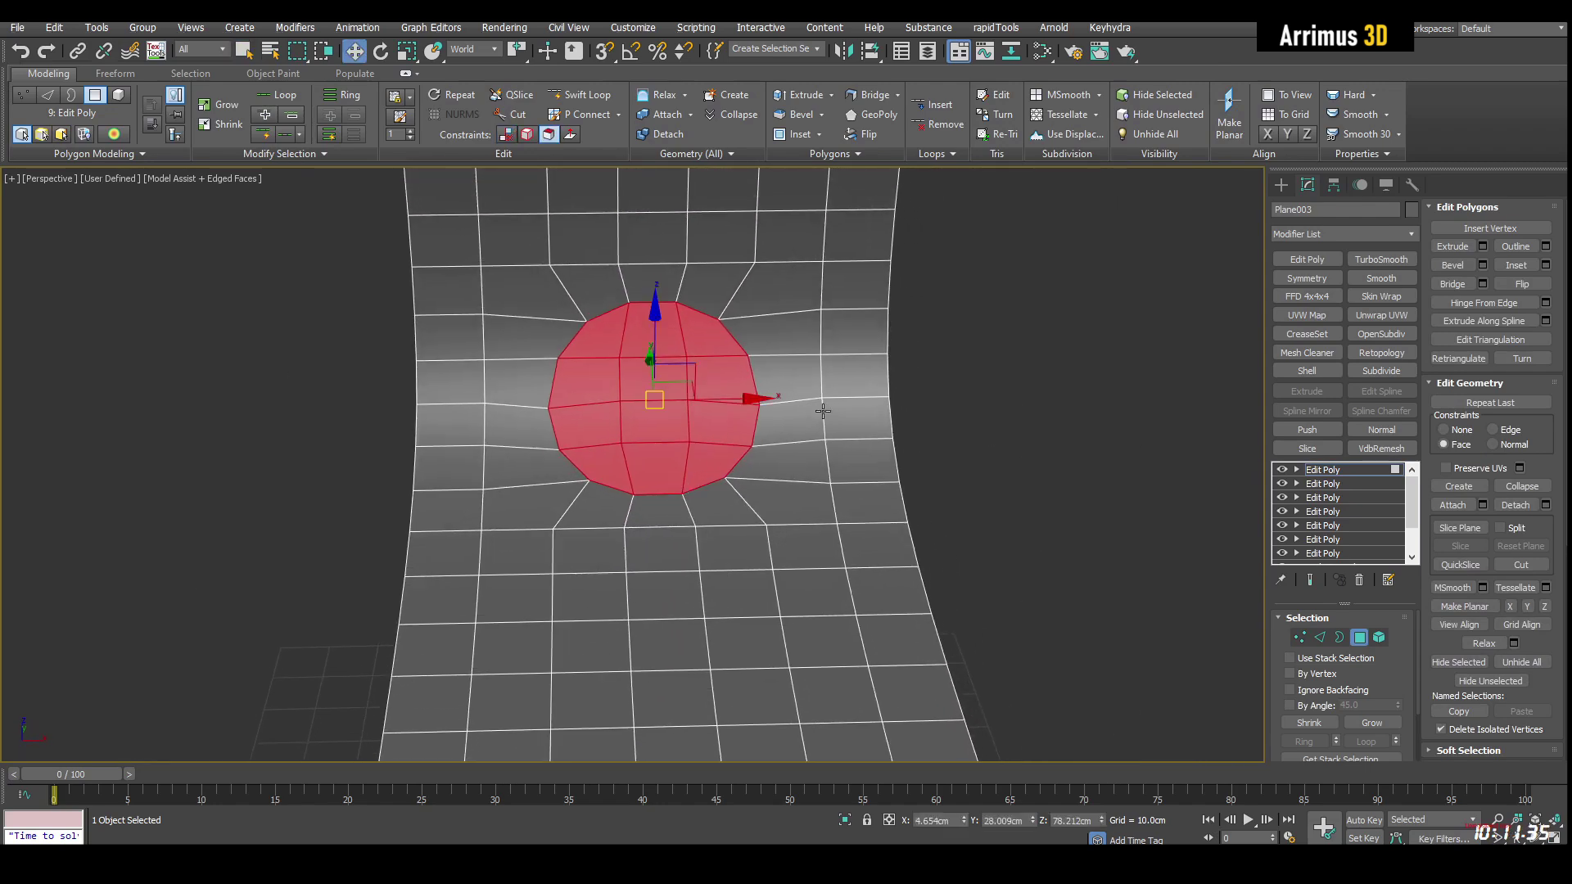
alt+middle_drag(823, 411, 636, 474)
scroll(635, 474, up, 4)
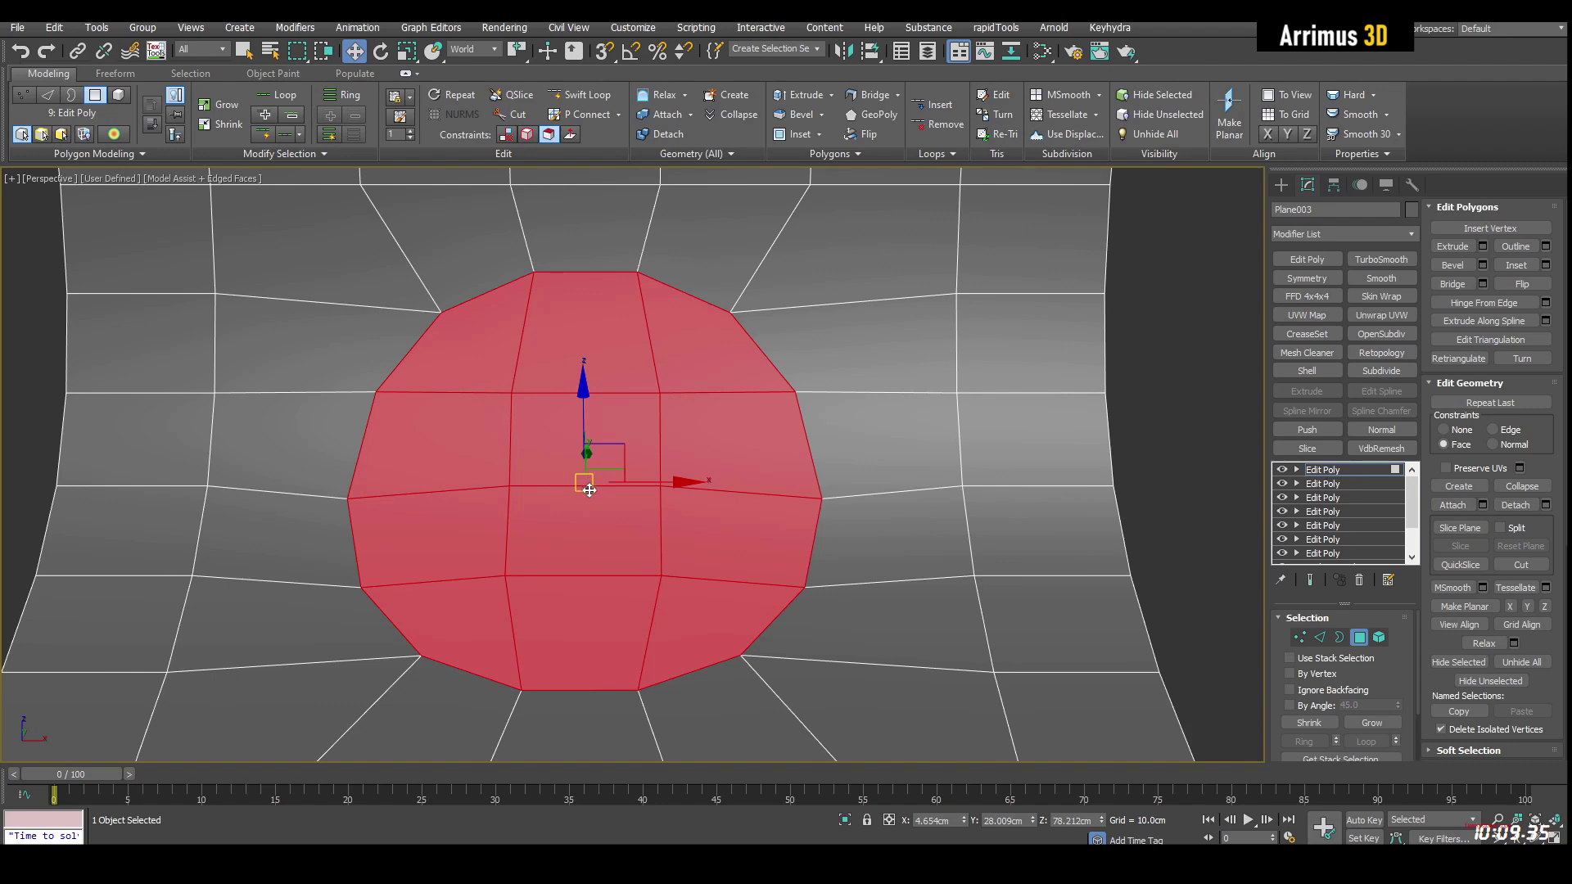
drag(589, 489, 546, 456)
right_click(547, 457)
Narrow the single polygons directly above and below the circle along X, using the Edge constraint.
middle_drag(586, 483, 646, 395)
scroll(647, 395, down, 4)
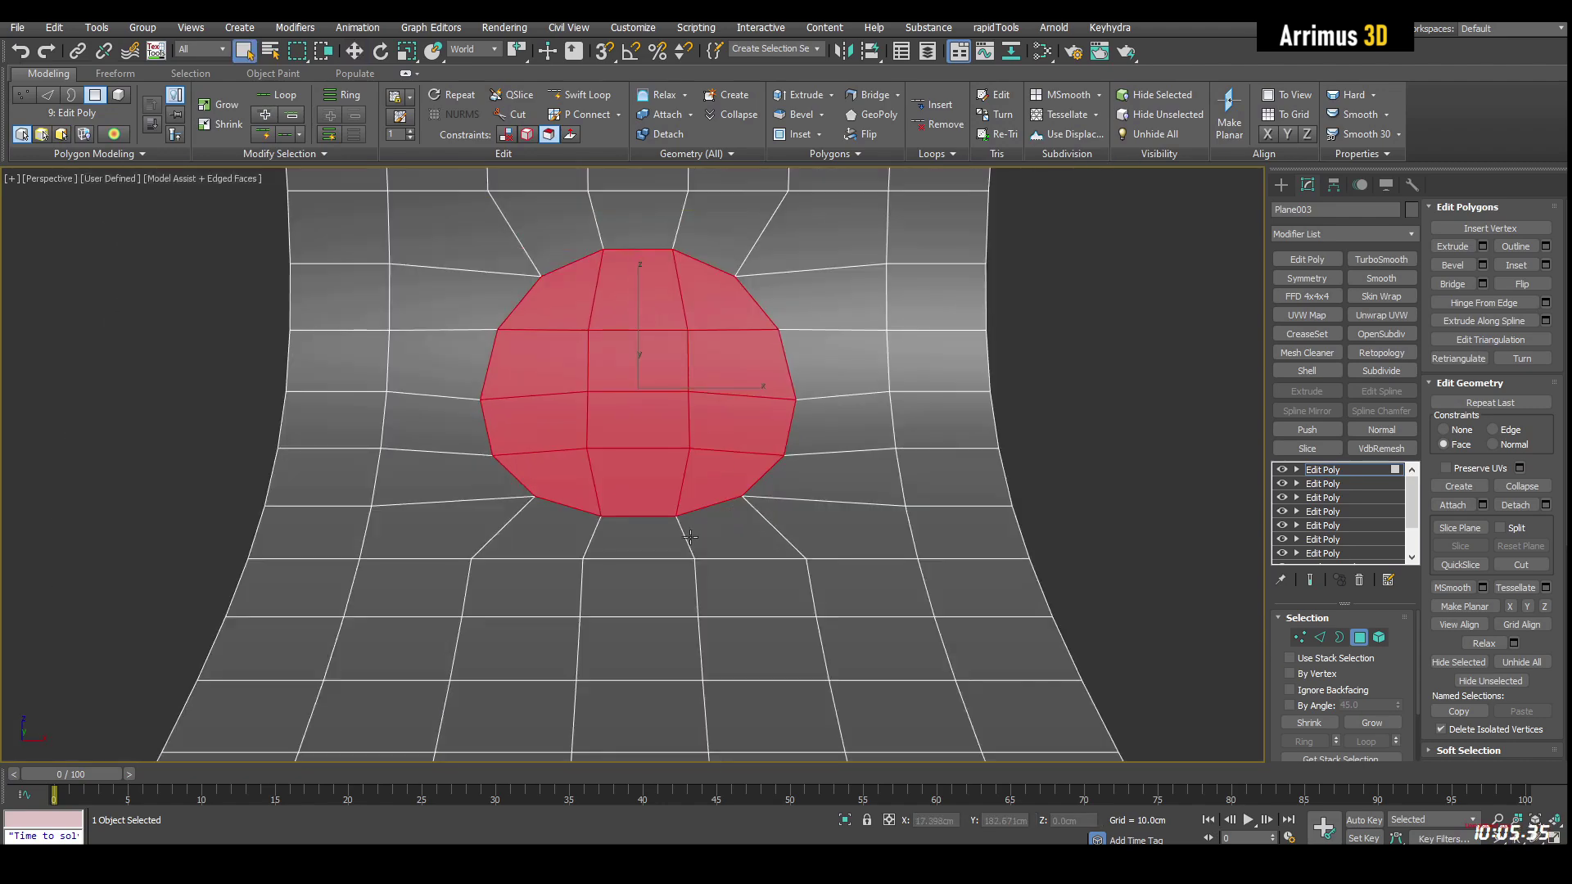
middle_drag(651, 274, 664, 421)
ctrl+click(631, 261)
ctrl+click(641, 320)
click(649, 701)
ctrl+click(643, 289)
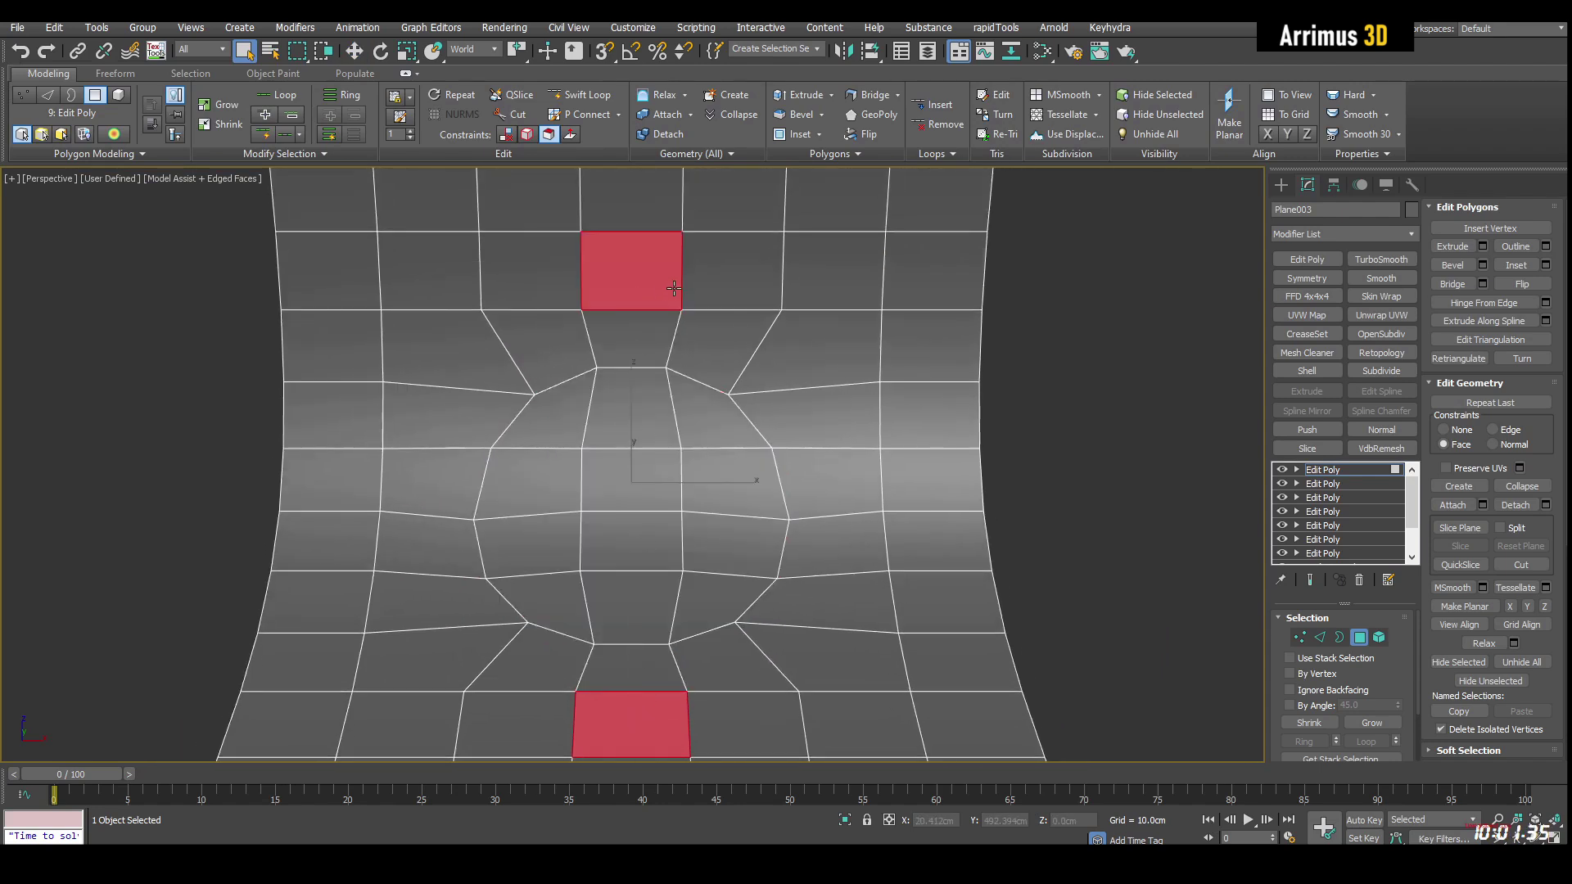
key(r)
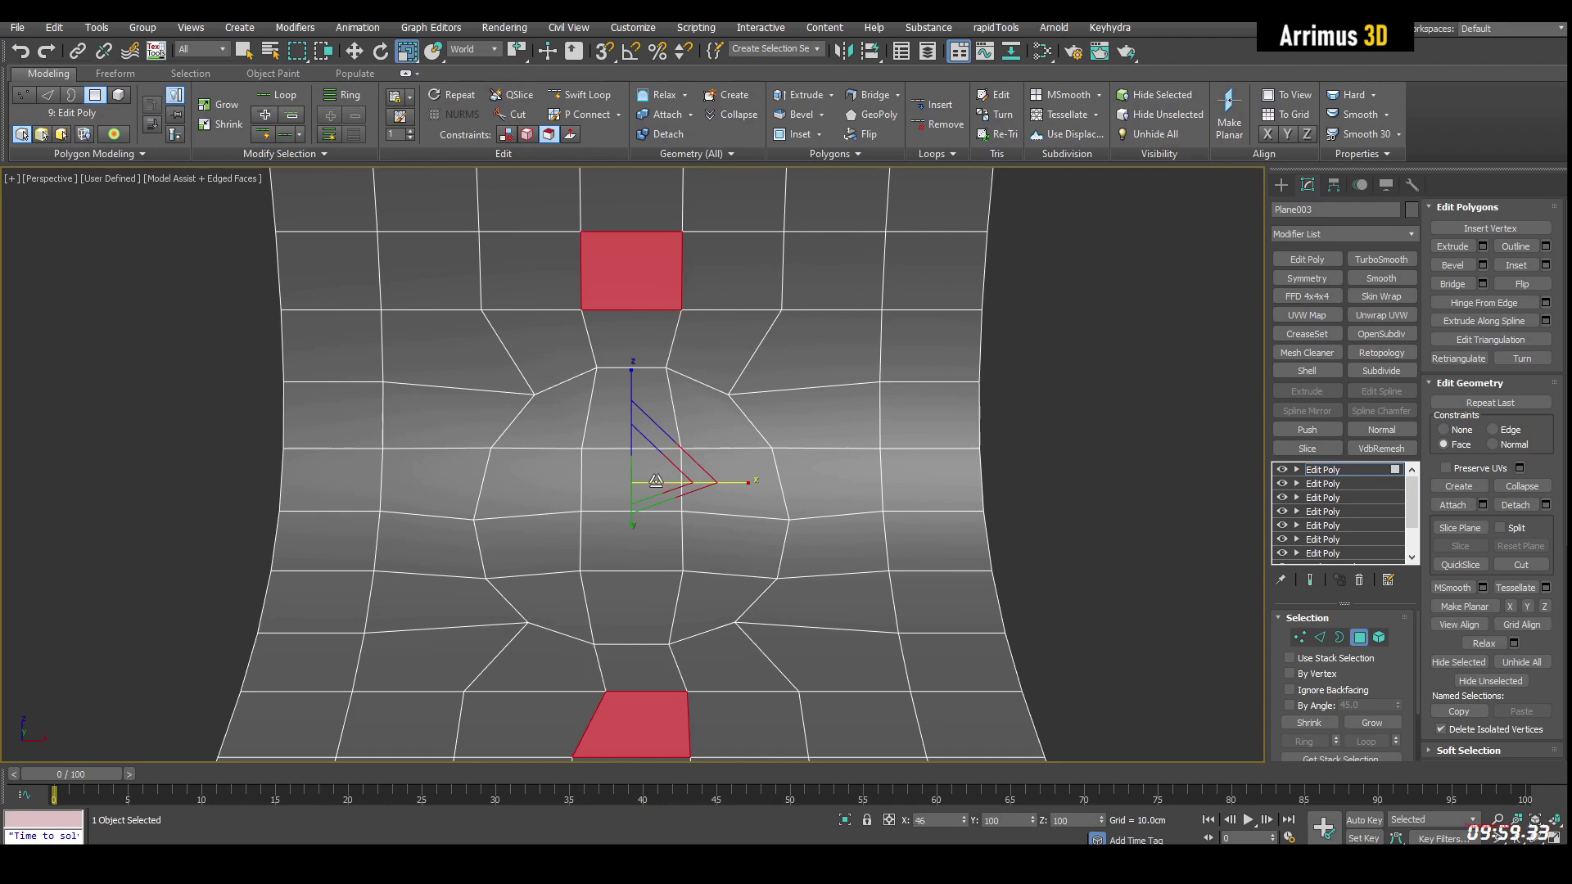
middle_drag(682, 492, 735, 429)
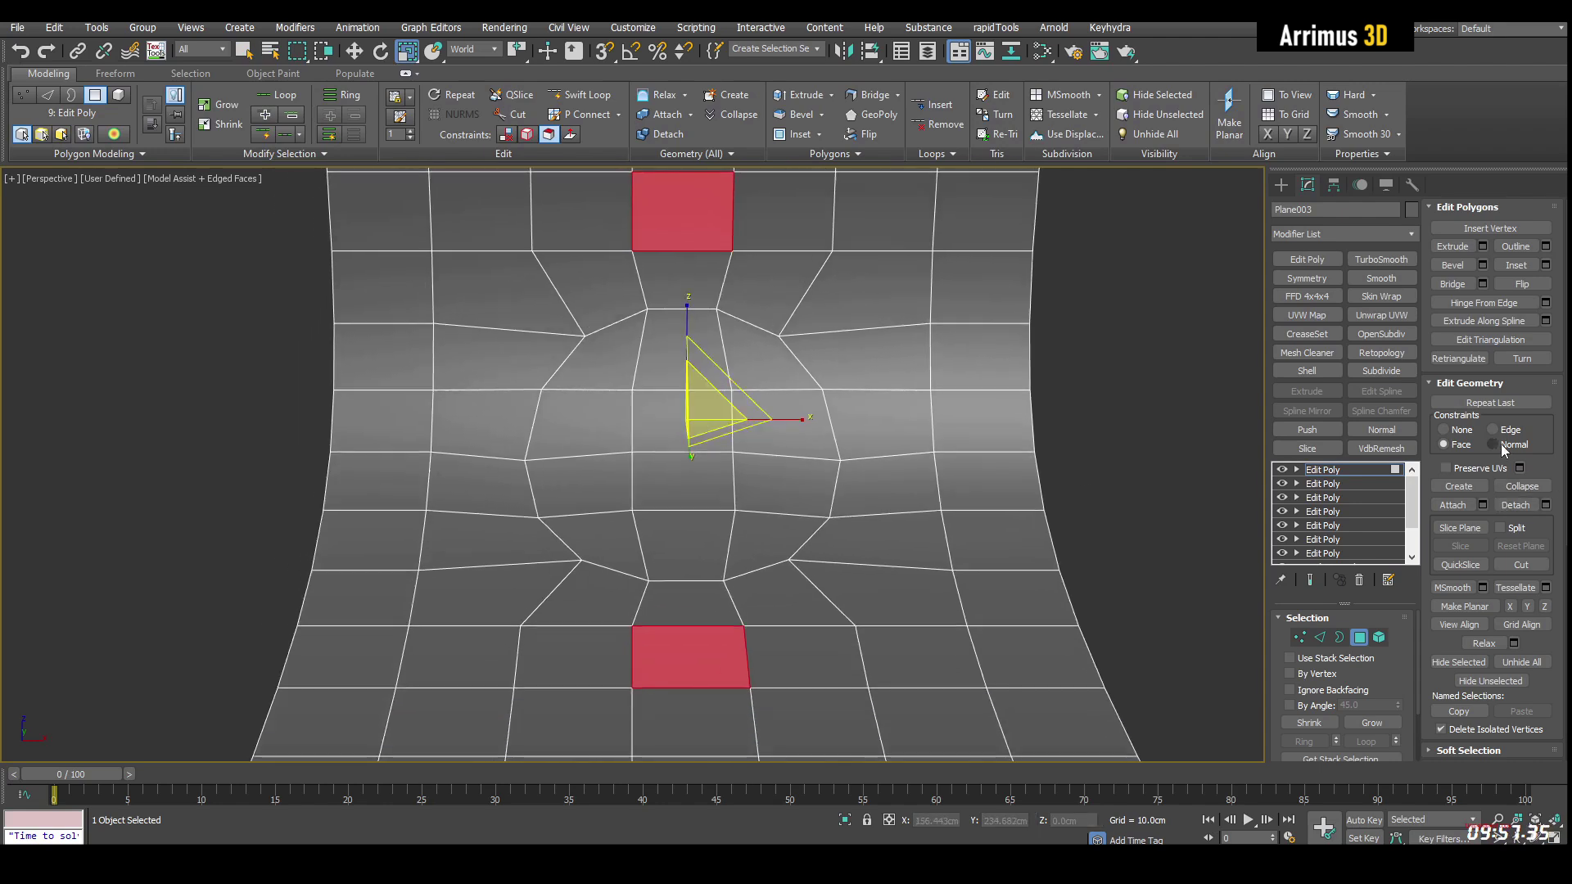
mouse_move(768, 431)
mouse_down()
mouse_move(736, 415)
mouse_move(751, 415)
mouse_up()
key(q)
middle_drag(508, 411, 492, 391)
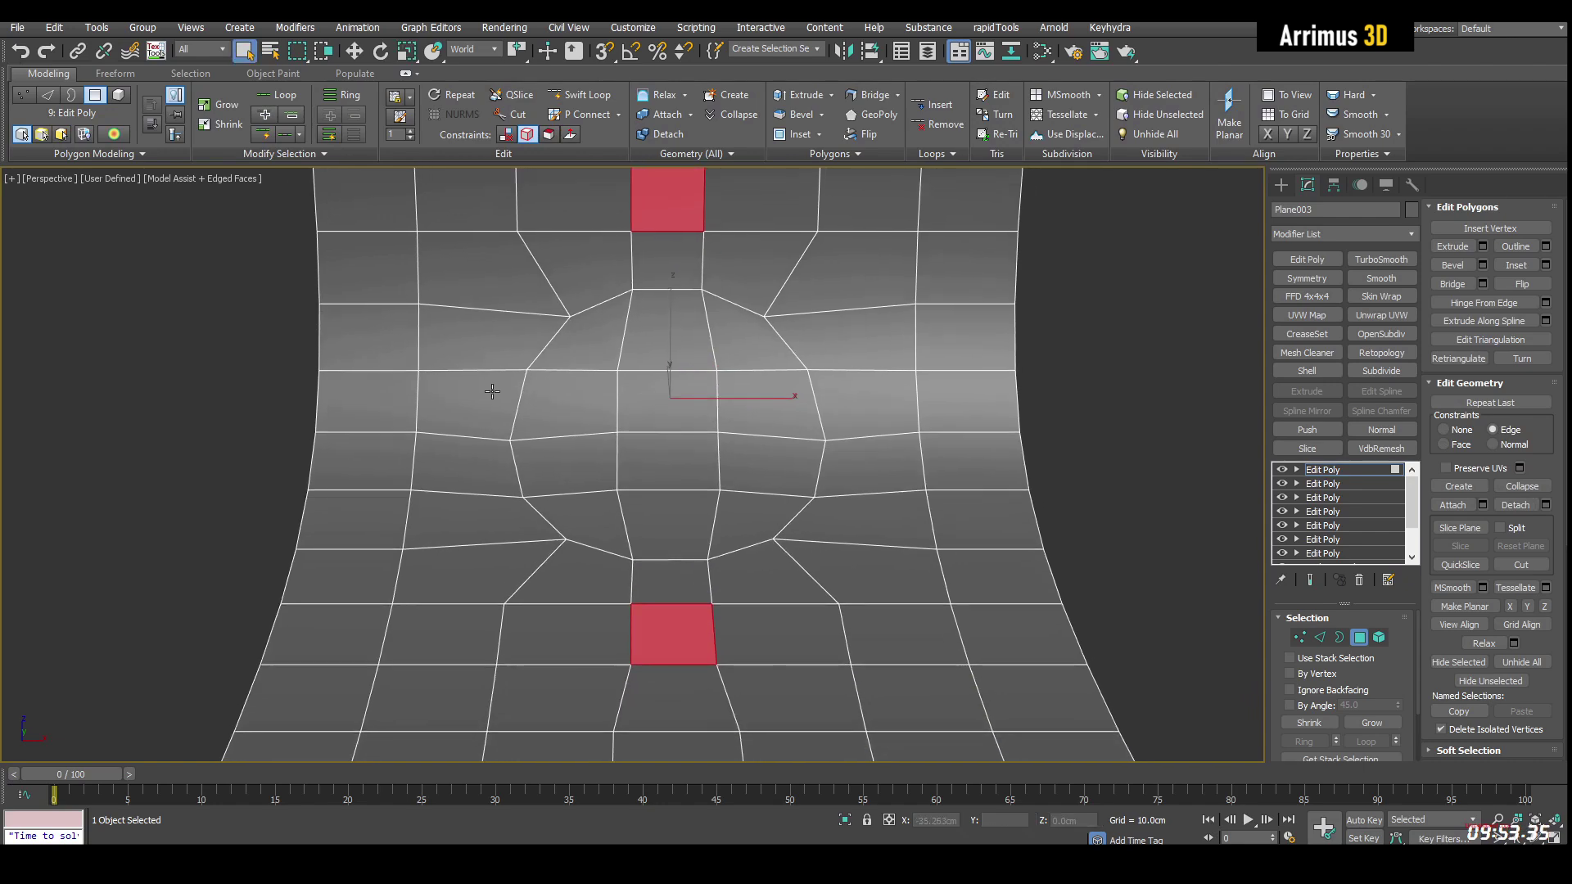
Push the horizontal band, the circle and the narrow vertical strips inward as one cross-shaped recess.
drag(1038, 473, 1038, 474)
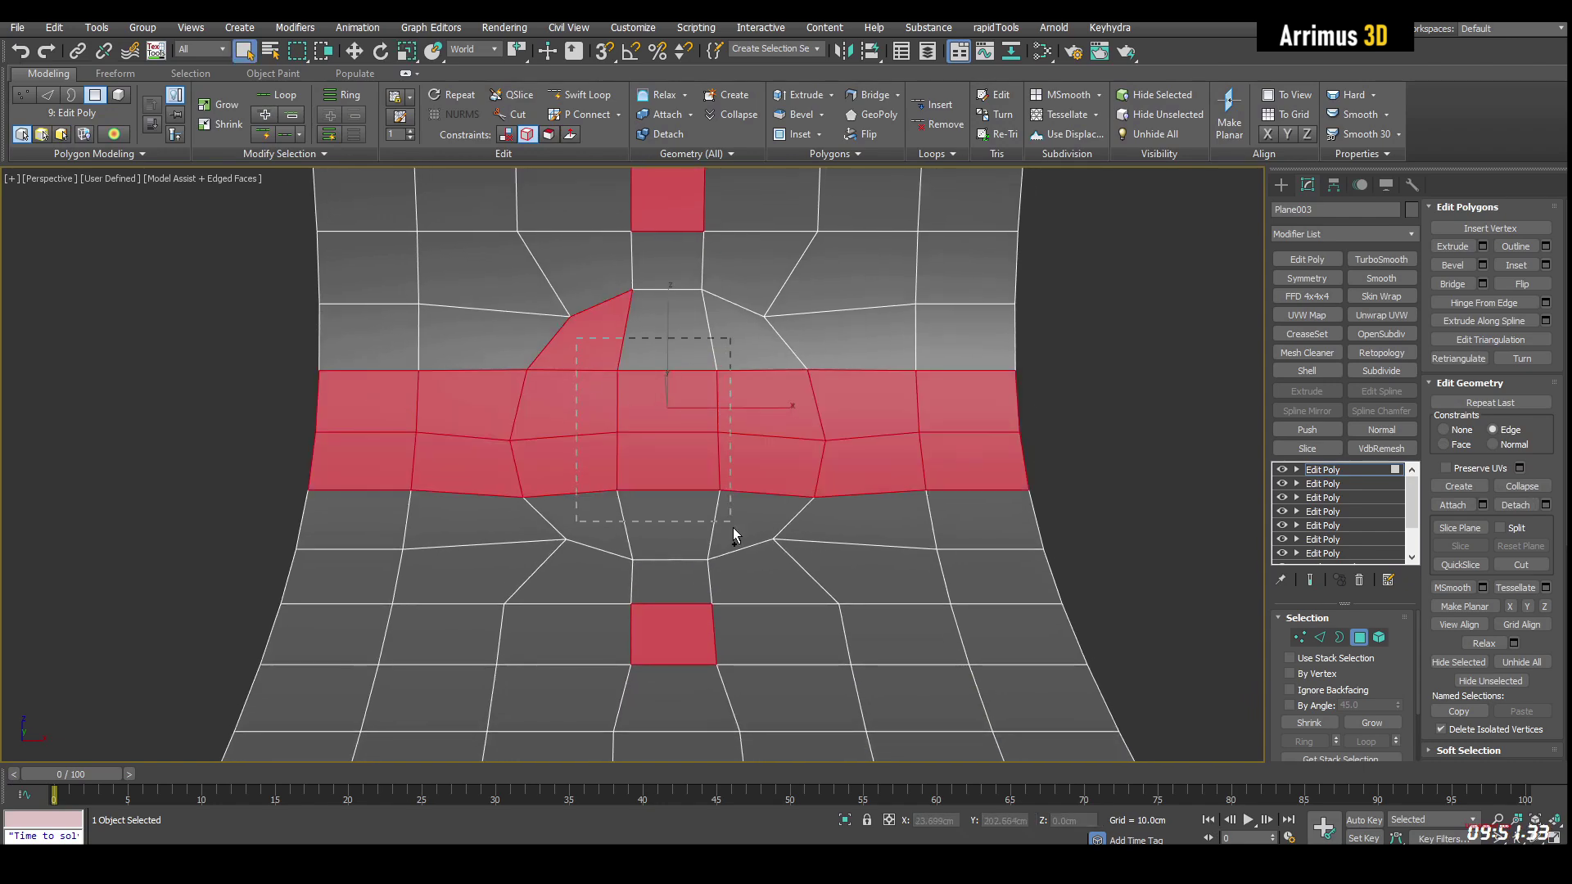
ctrl+drag(733, 536, 734, 535)
ctrl+drag(673, 530, 685, 600)
alt+middle_drag(674, 288, 661, 430)
key(1)
key(F4)
key(F4)
scroll(661, 419, down, 3)
Select the four corner panels around the cross-shaped recess and inset them.
key(4)
drag(456, 220, 575, 425)
ctrl+drag(673, 233, 773, 430)
ctrl+drag(468, 527, 583, 700)
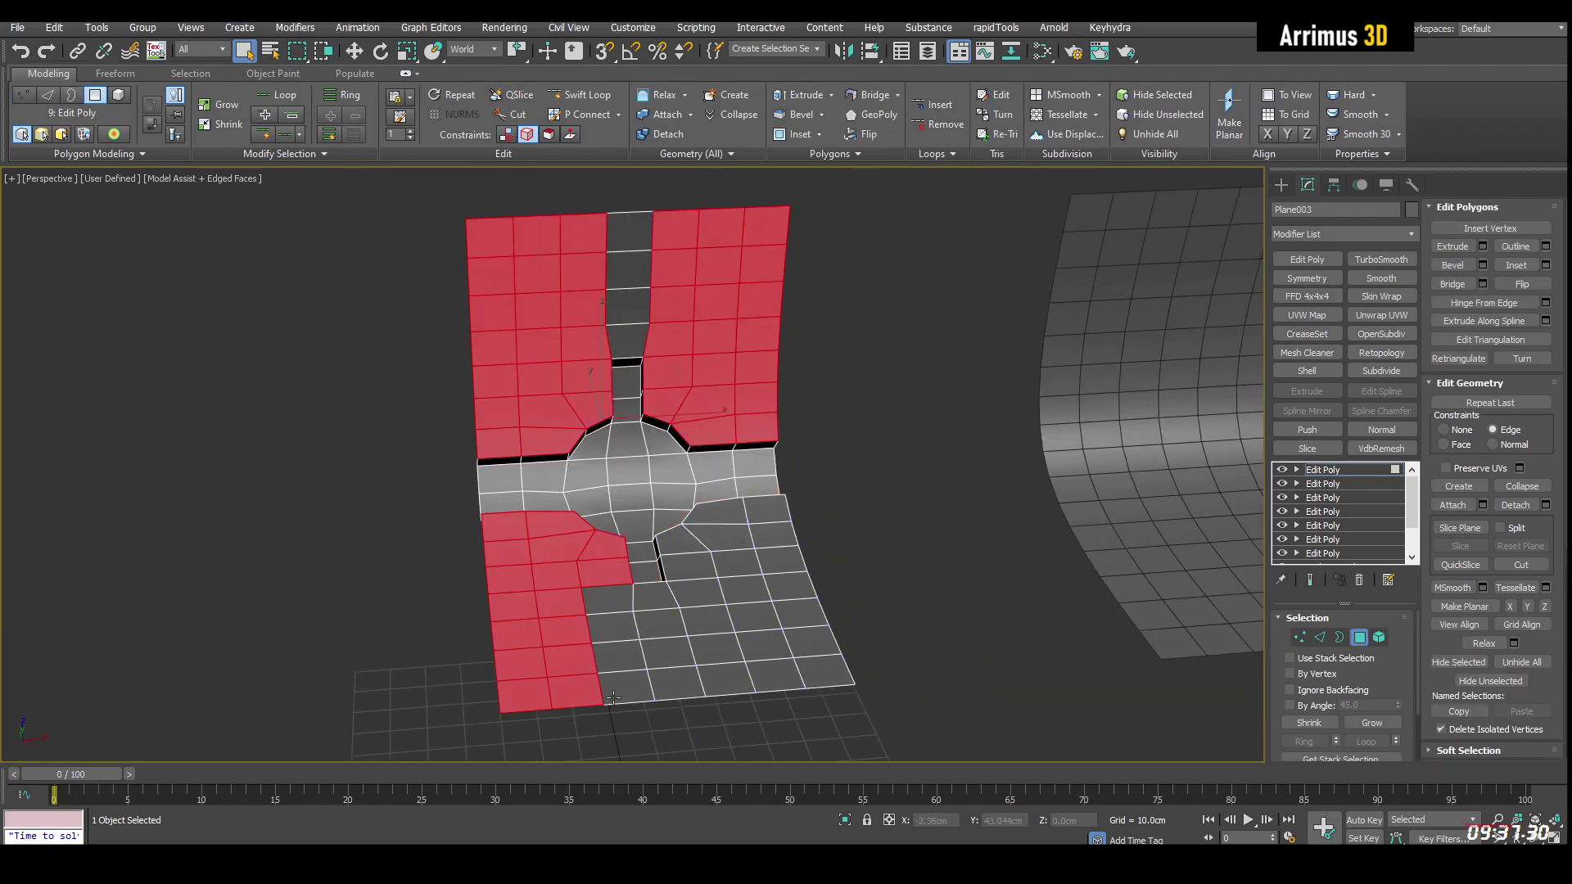
alt+middle_drag(614, 573, 655, 450)
ctrl+drag(674, 434, 768, 709)
alt+middle_drag(639, 622, 656, 316)
scroll(656, 316, up, 4)
drag(656, 316, 656, 299)
alt+middle_drag(635, 336, 656, 358)
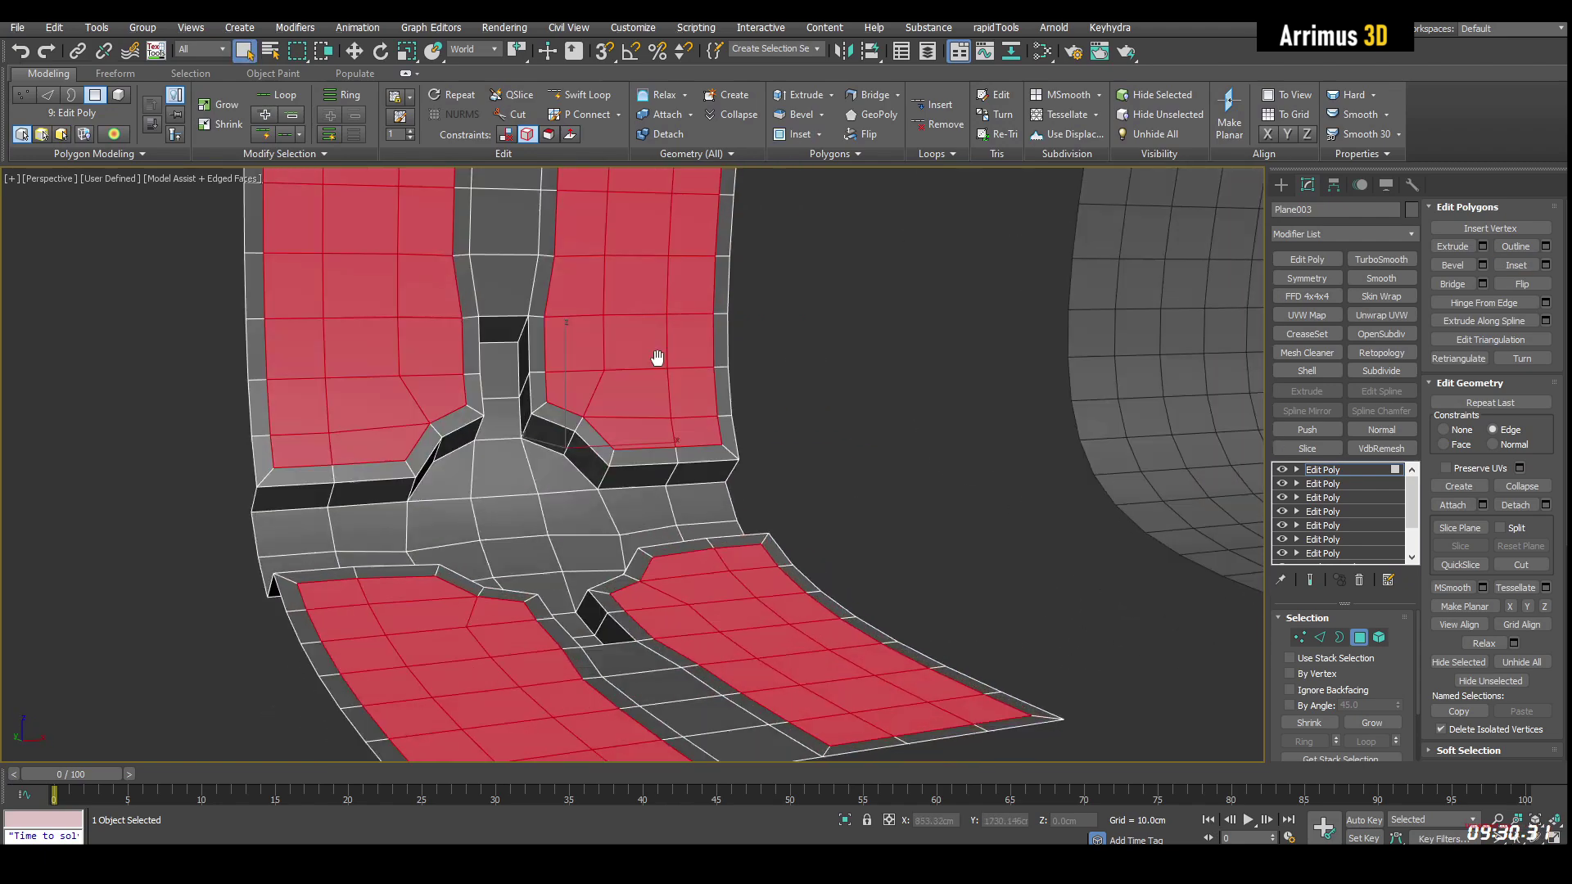
Bevel the four inset corner panels to give each one a stepped border.
key(ctrl+shift+b)
drag(609, 352, 606, 327)
scroll(653, 336, down, 5)
key(4)
key(F4)
middle_drag(652, 336, 624, 454)
scroll(621, 394, up, 5)
key(F4)
Bevel the central circle's polygons to a smaller inner ring and scale the inner polygons.
key(4)
drag(532, 402, 652, 514)
key(shift+x)
middle_drag(639, 505, 672, 450)
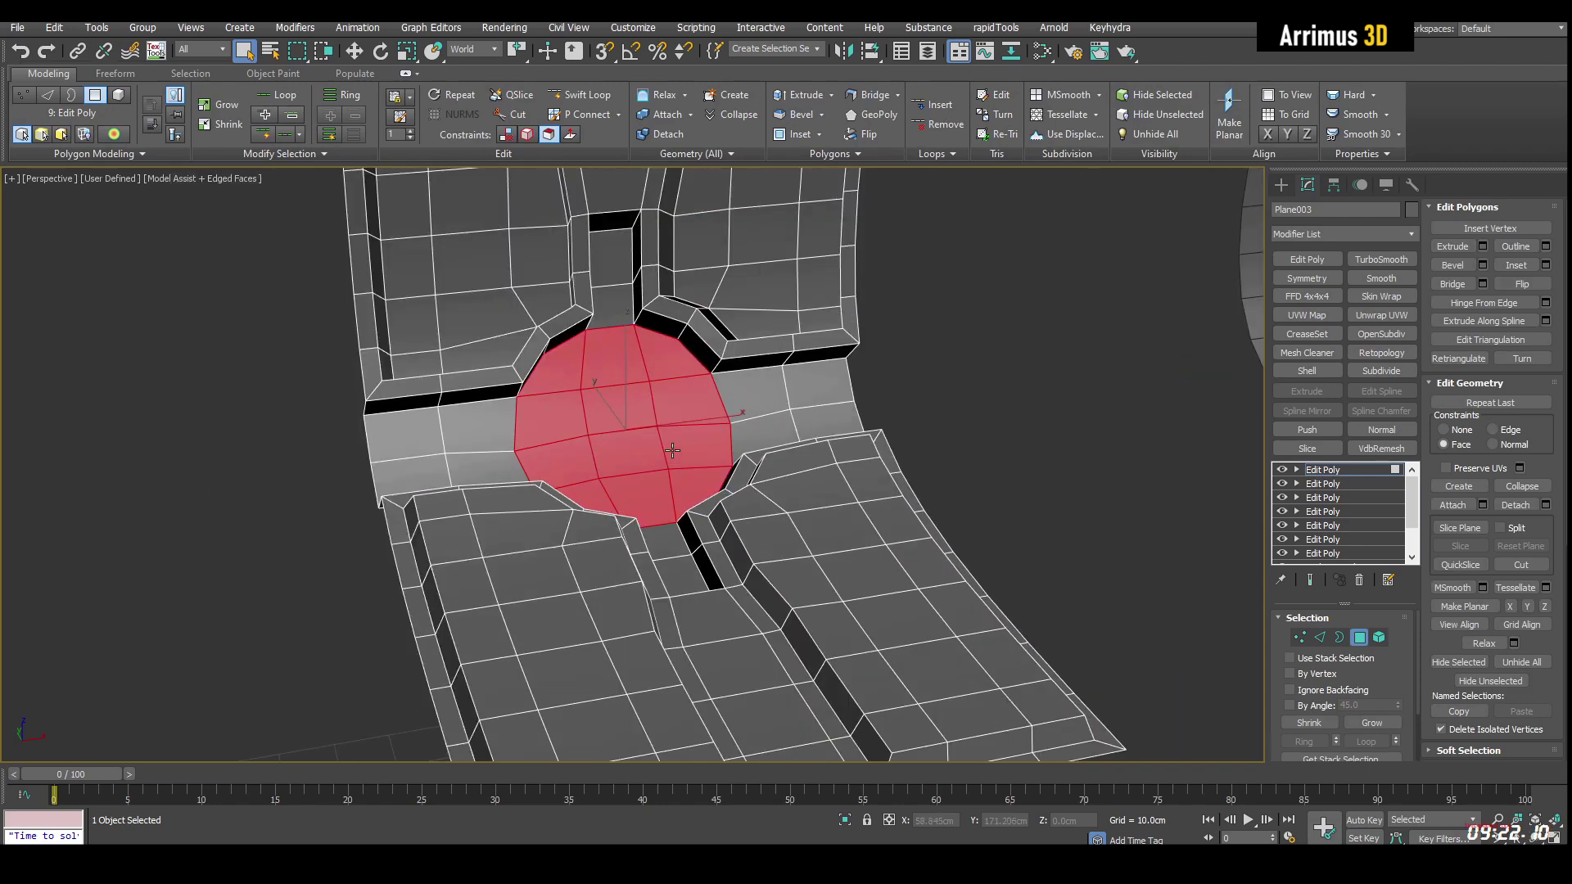
drag(623, 425, 625, 421)
scroll(624, 421, up, 4)
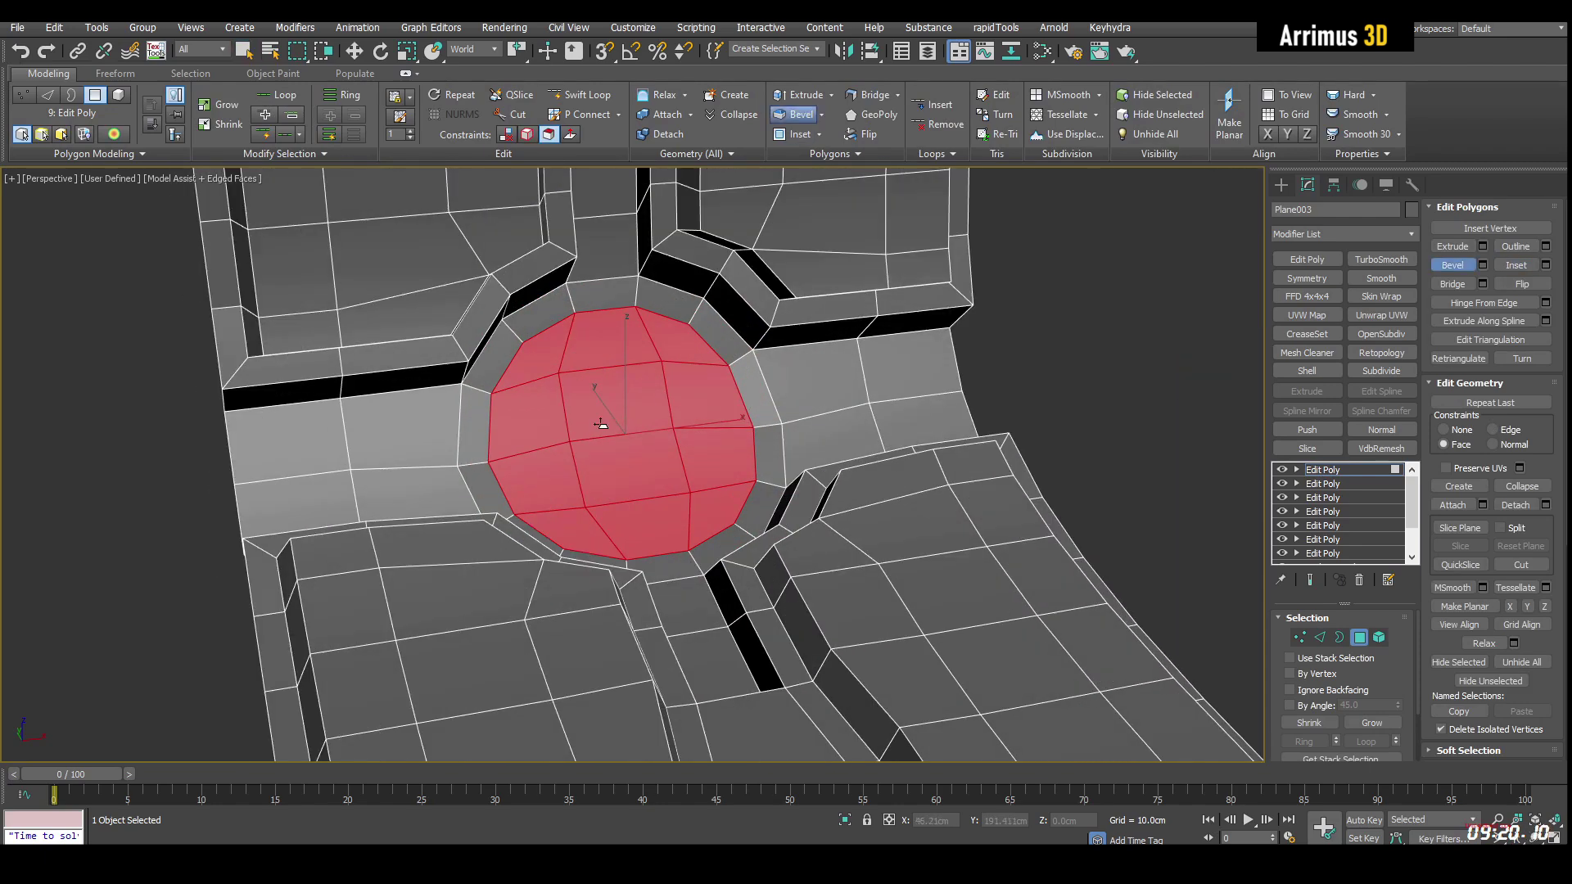
key(r)
drag(627, 417, 627, 454)
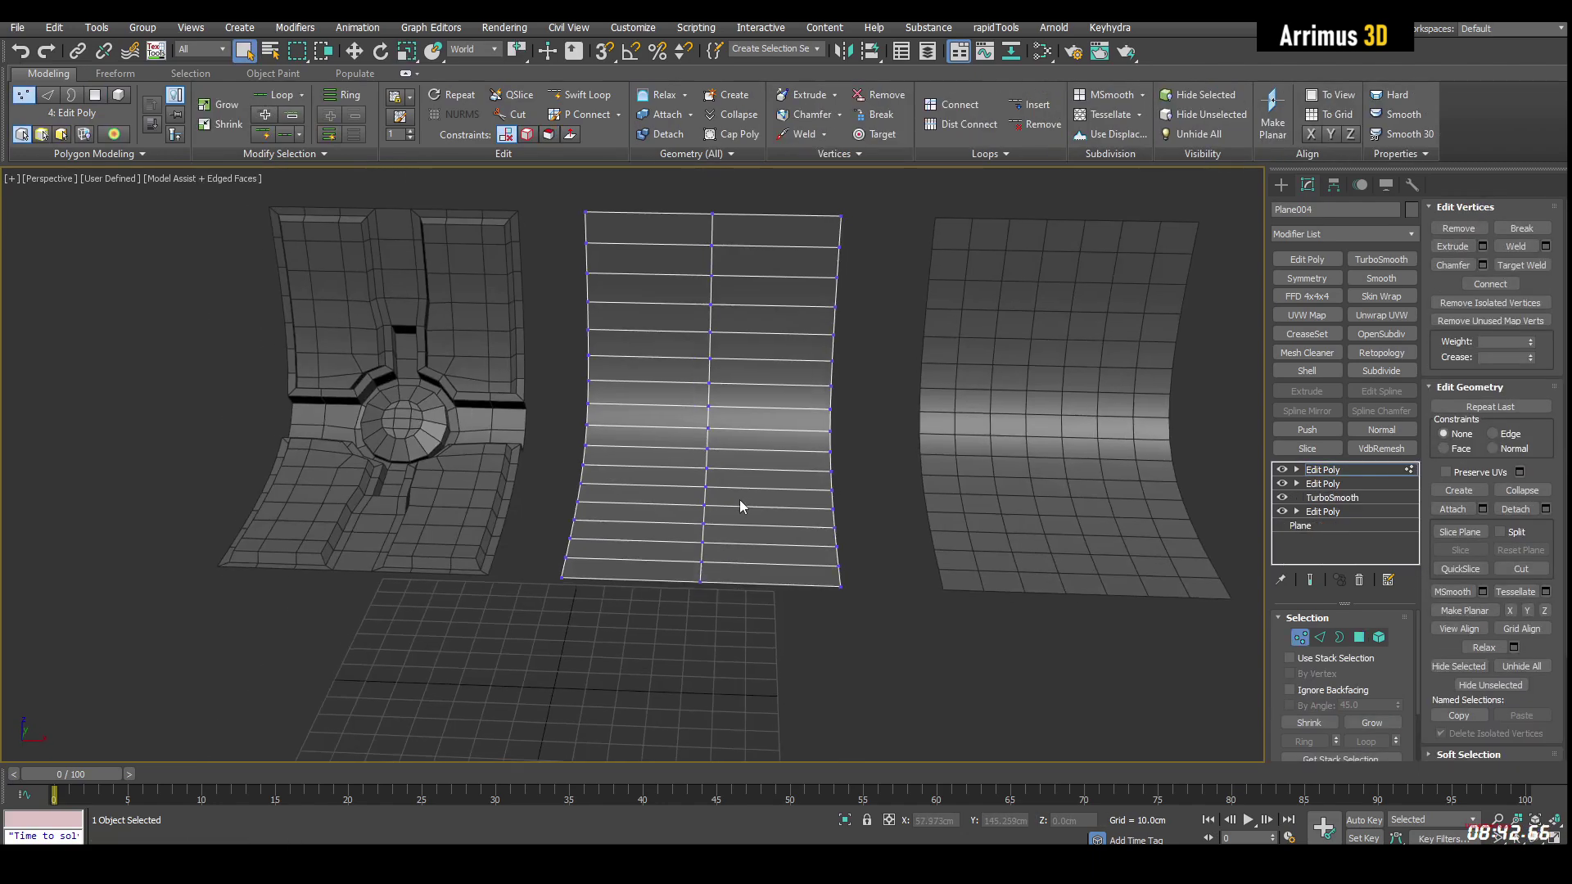
Try moving one centre-line vertex of the two-column curved plane about 10.5 cm along X without a constraint.
alt+middle_drag(739, 506, 730, 408)
scroll(720, 491, up, 5)
scroll(716, 573, down, 5)
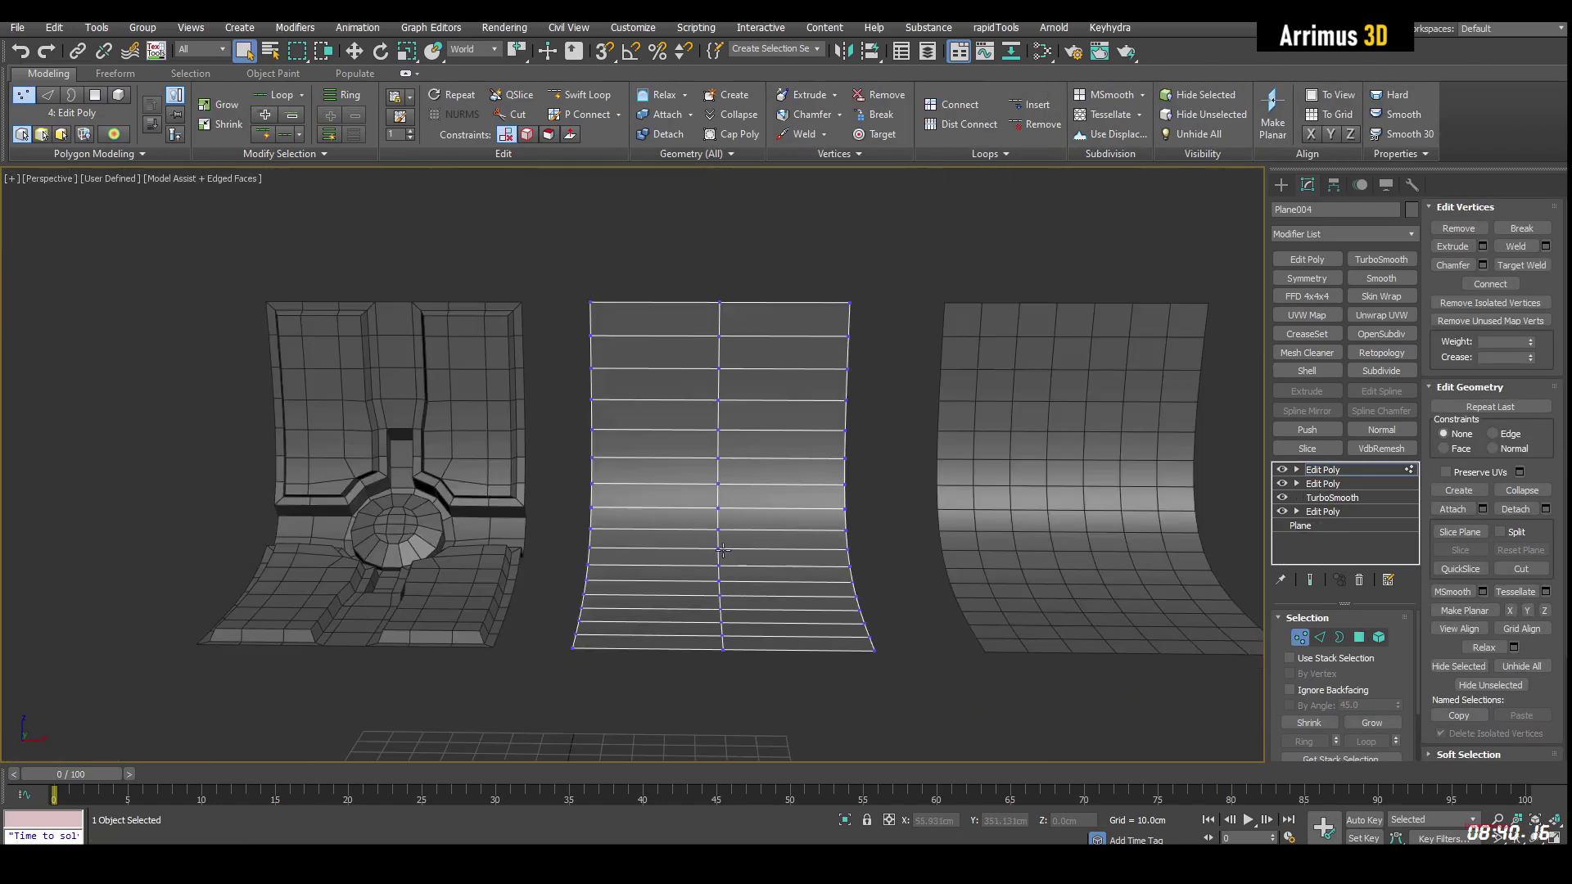
alt+middle_drag(733, 473, 727, 417)
scroll(727, 417, up, 5)
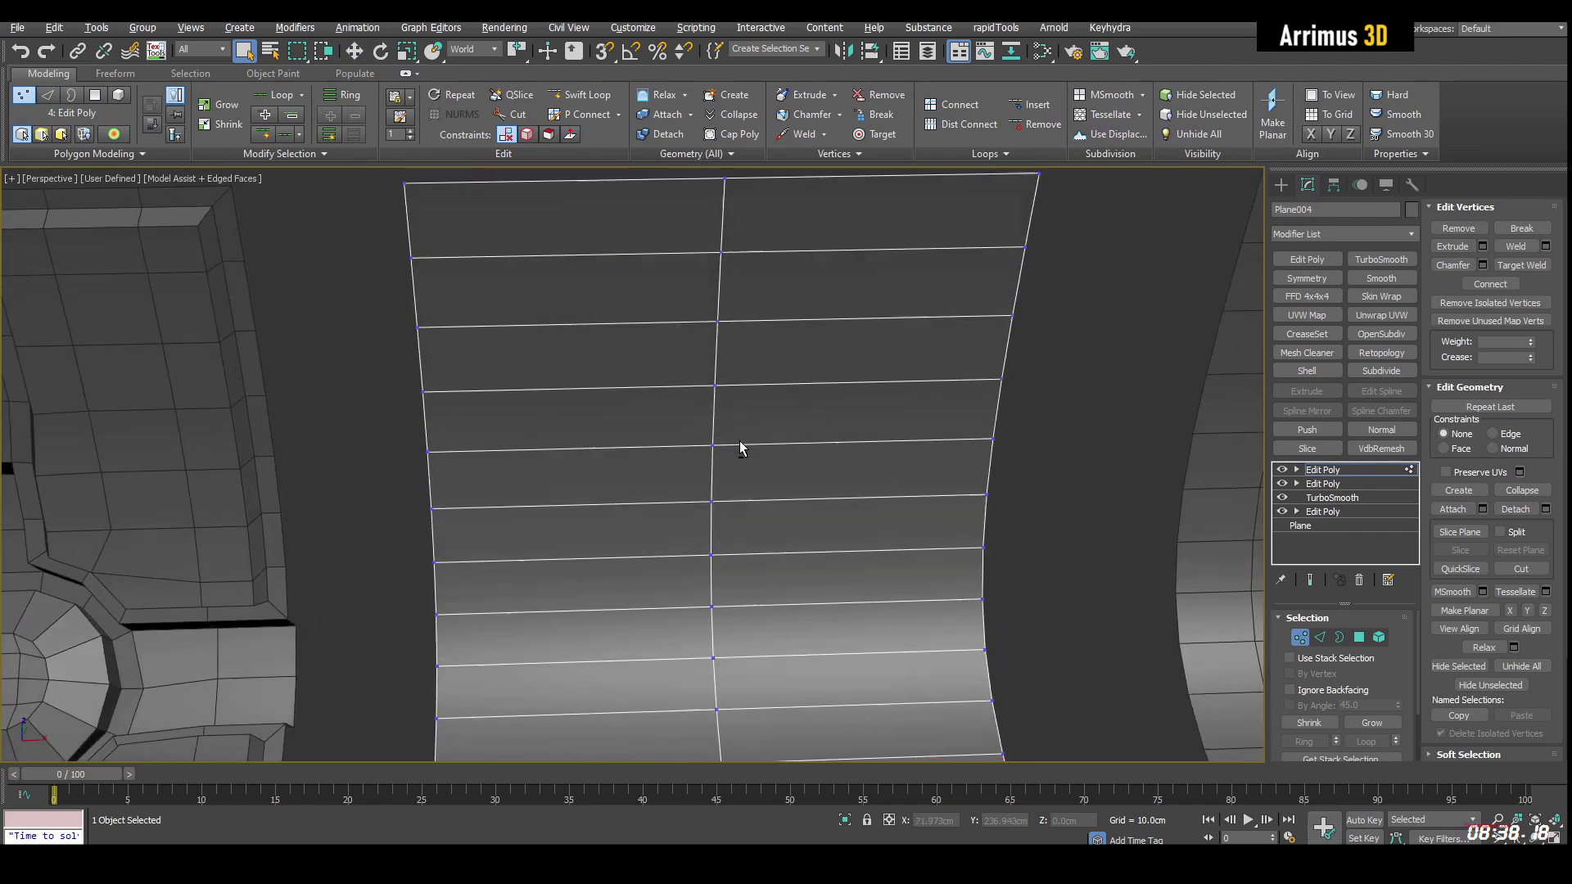
scroll(740, 445, down, 5)
middle_drag(778, 463, 726, 415)
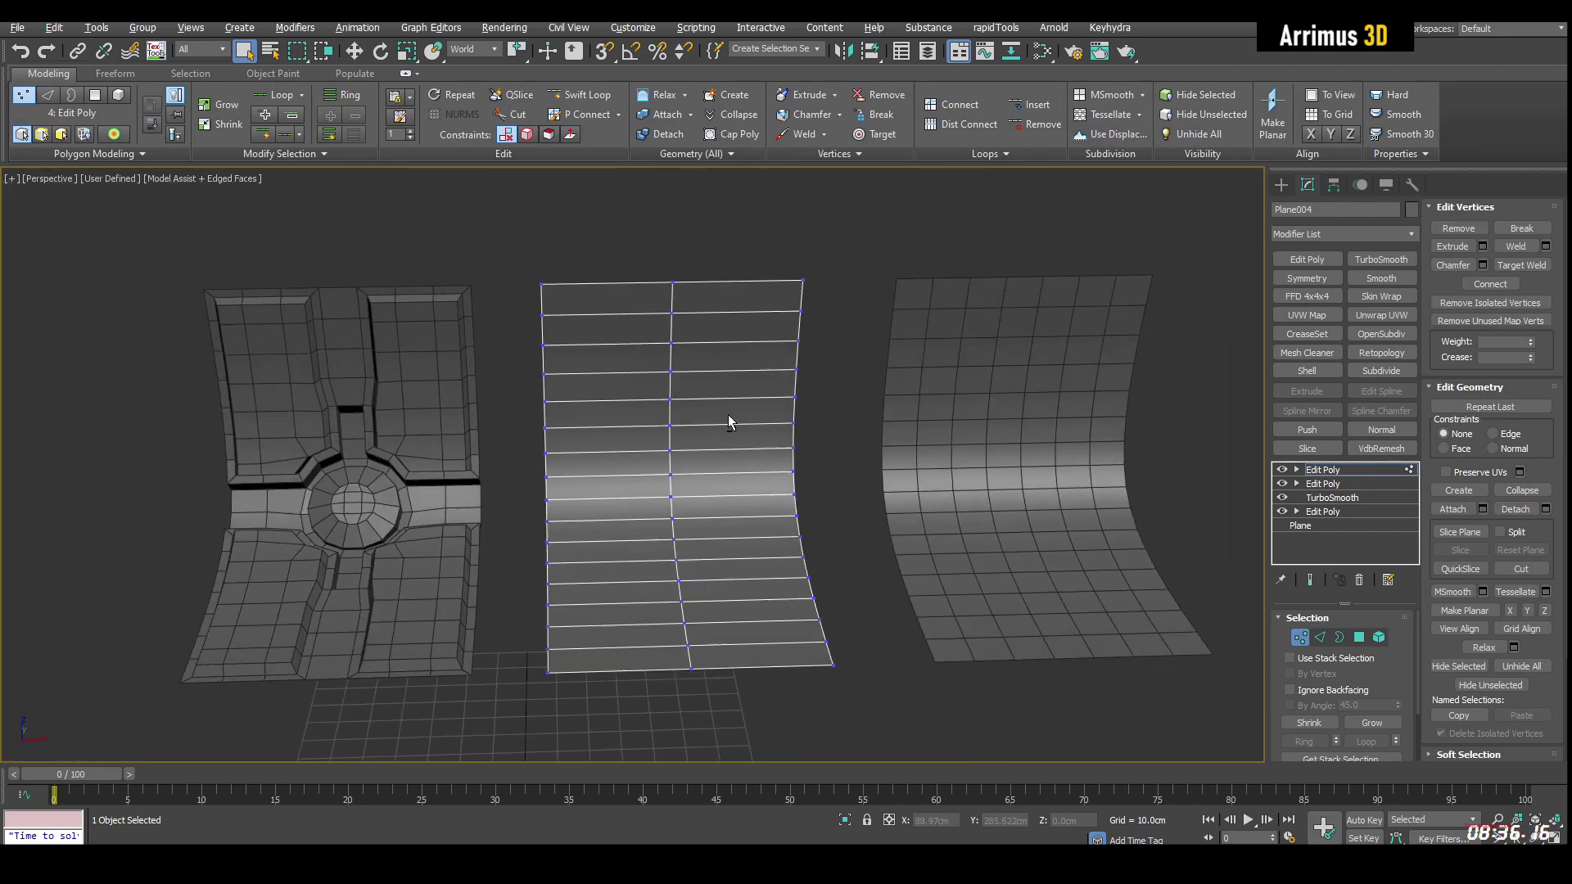
scroll(724, 414, up, 4)
drag(627, 384, 641, 413)
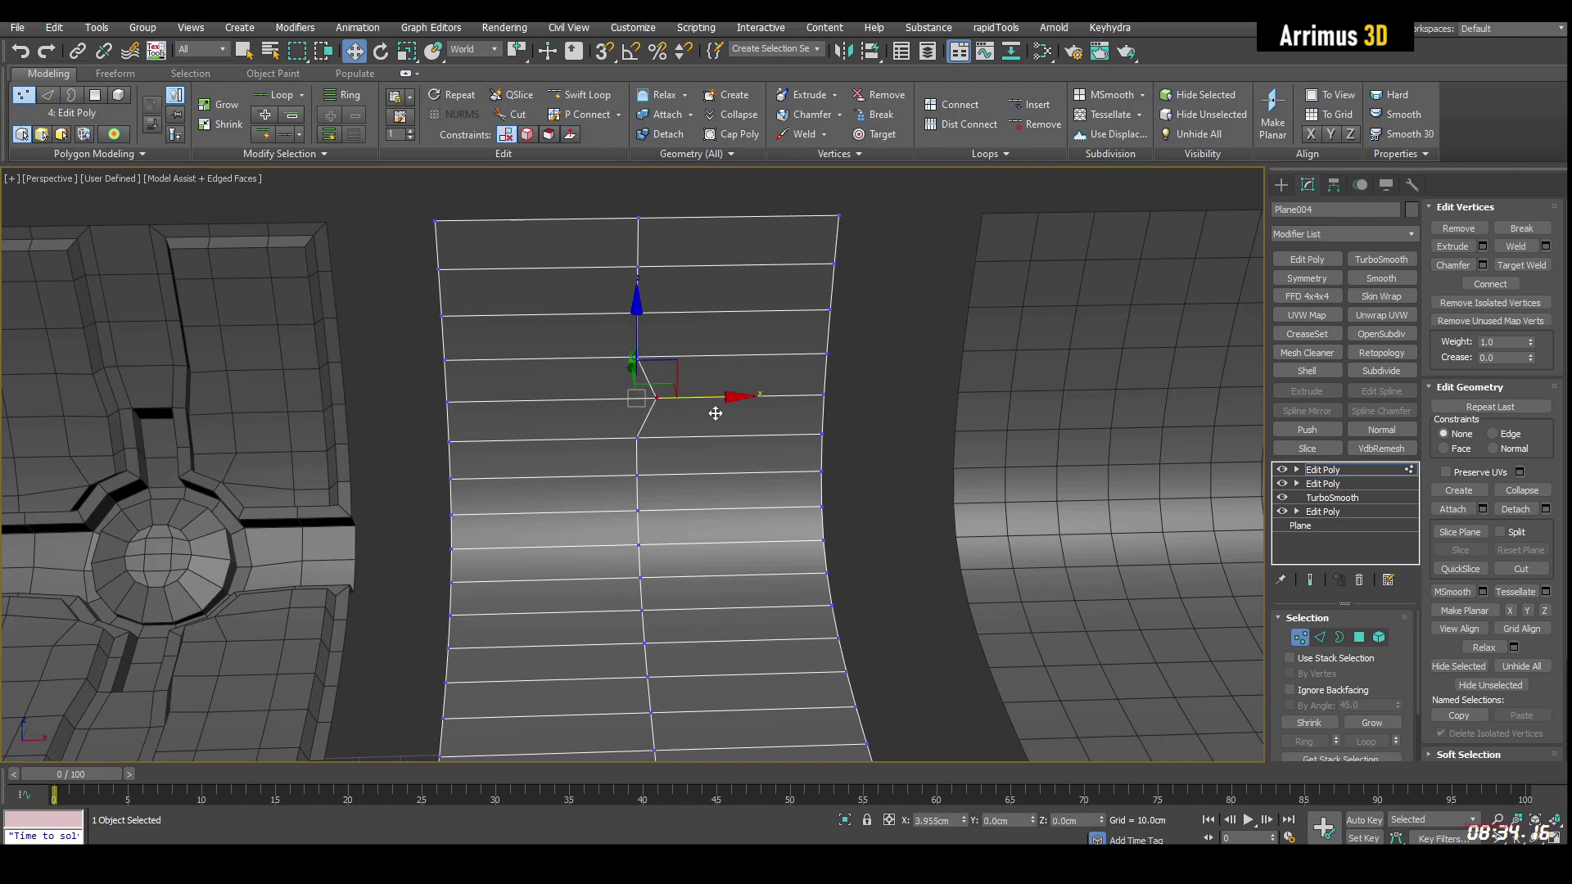
middle_drag(711, 415, 708, 400)
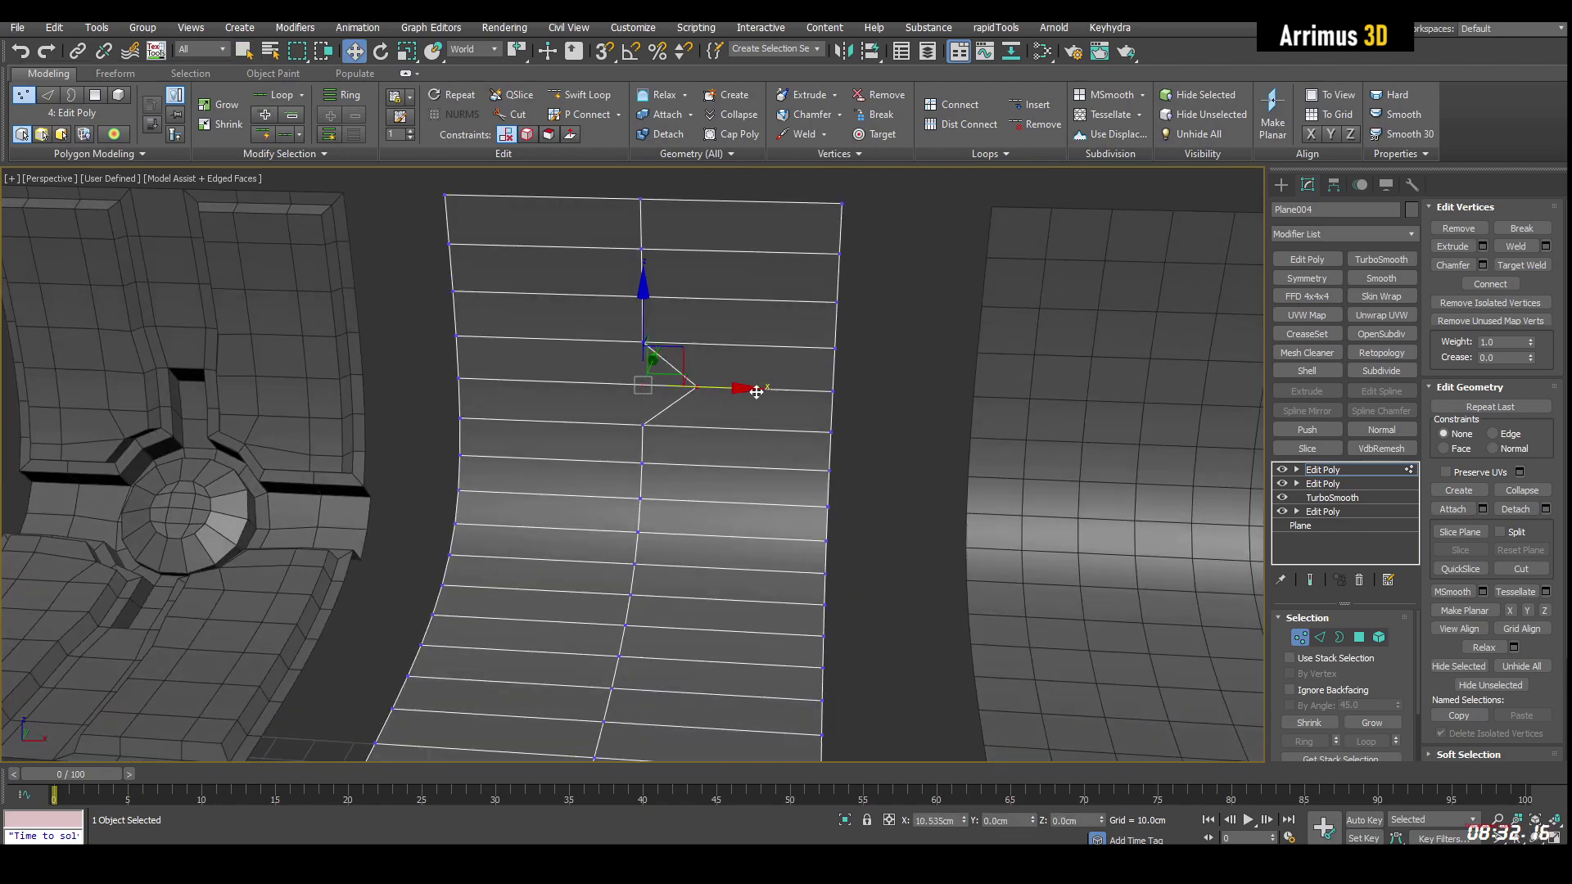
Try shifting the plane's centre-line vertices from side to side with the Freeform Shift brush and no constraint.
click(132, 79)
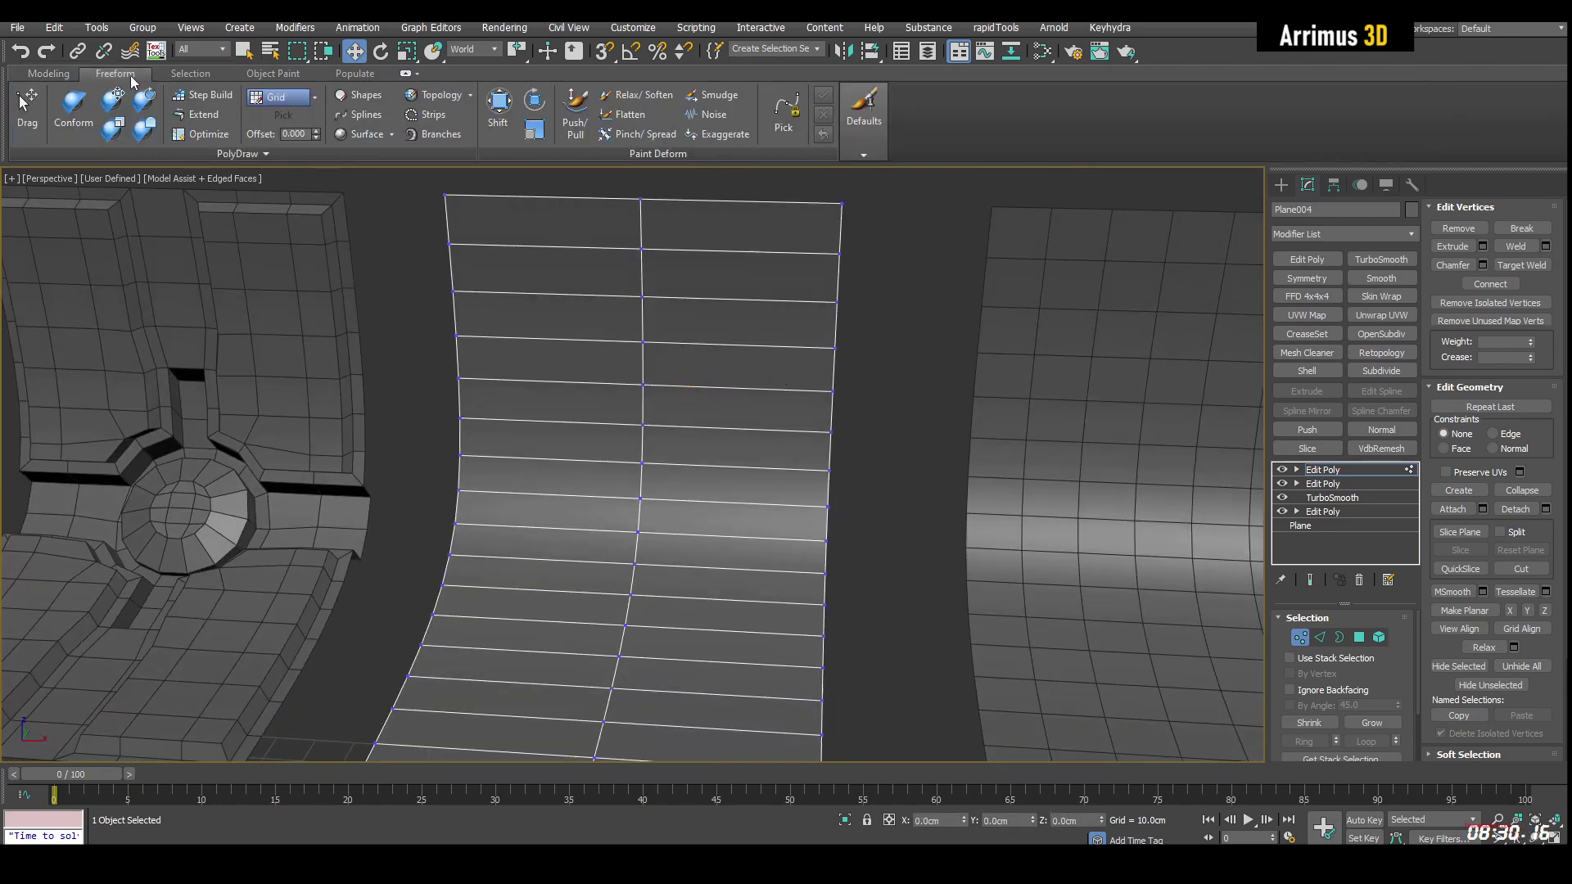
click(498, 103)
scroll(623, 343, down, 5)
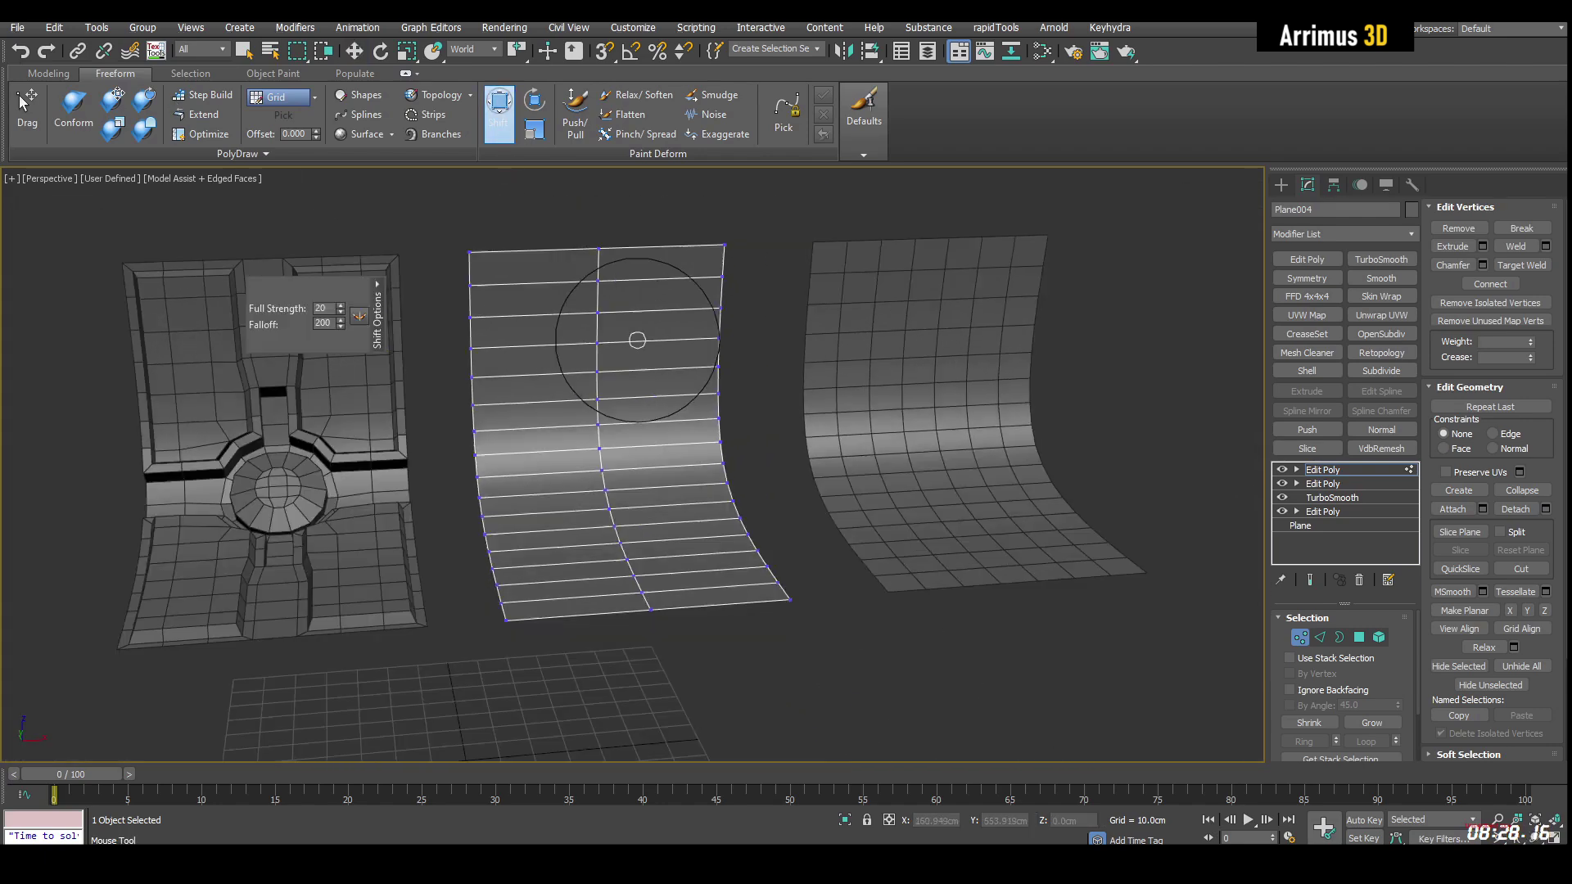
middle_drag(606, 357, 618, 354)
middle_drag(620, 486, 649, 459)
scroll(649, 459, up, 3)
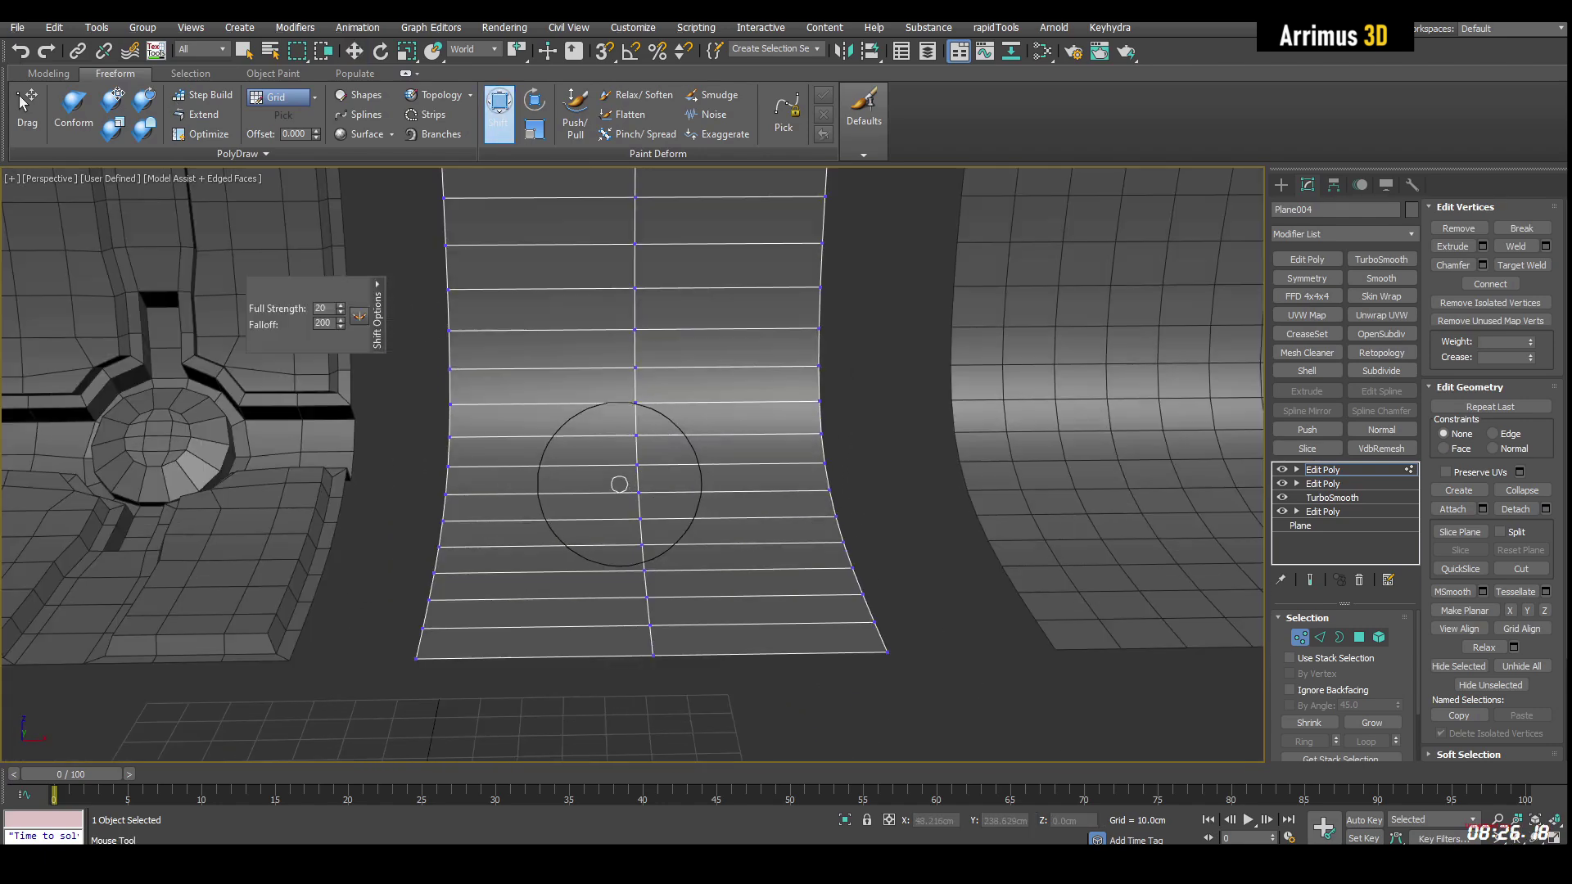
drag(617, 484, 658, 491)
drag(627, 415, 714, 413)
drag(687, 336, 583, 334)
drag(632, 272, 703, 280)
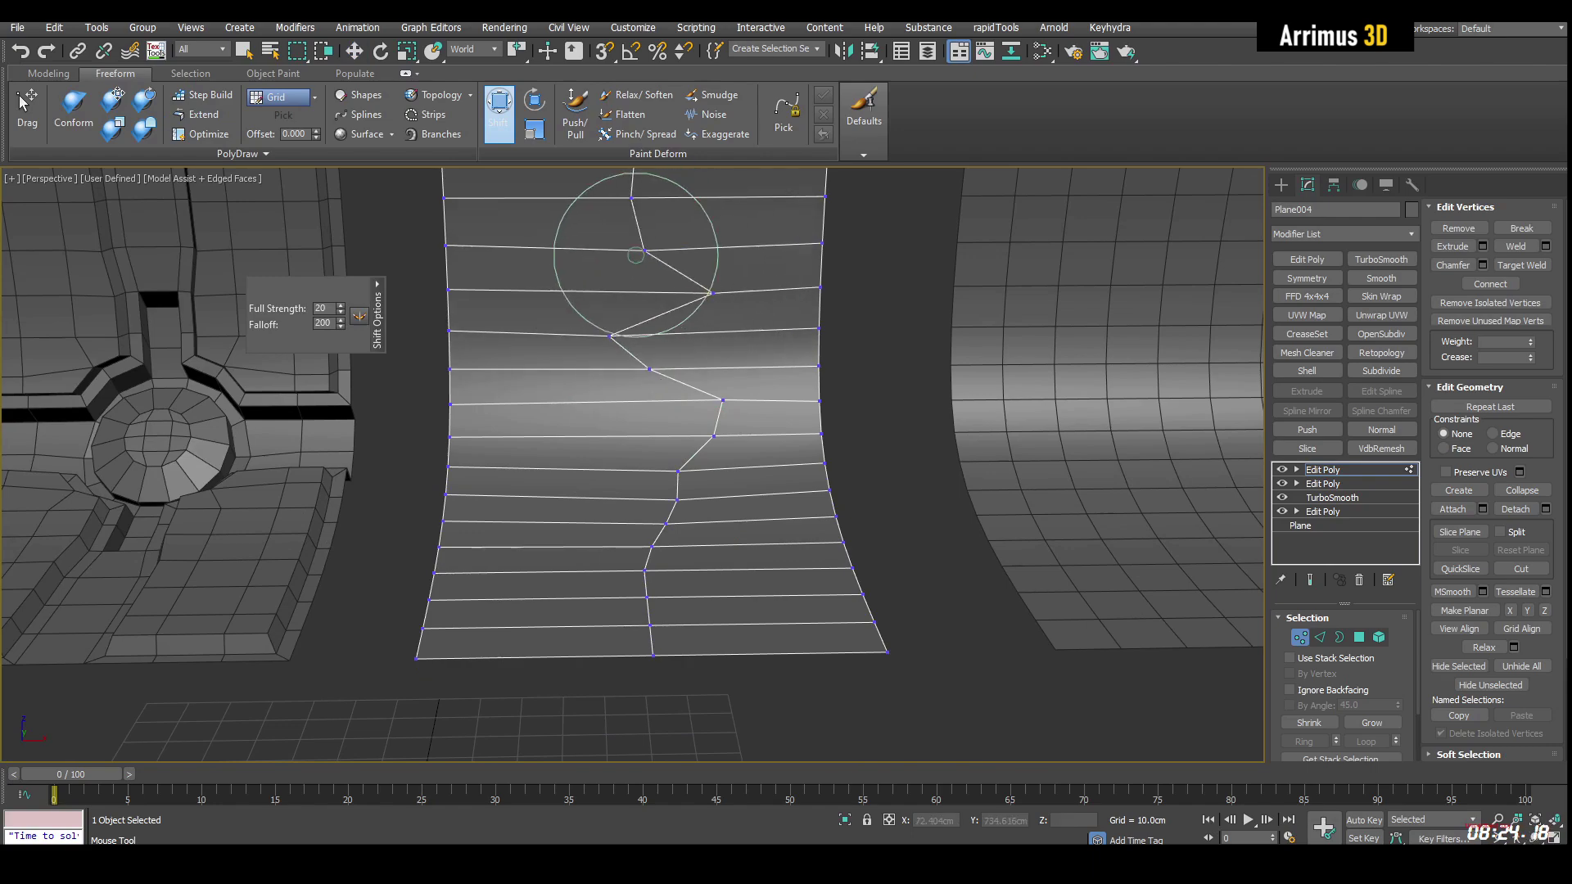
mouse_move(655, 337)
mouse_down()
mouse_move(592, 345)
mouse_move(656, 385)
mouse_move(646, 474)
mouse_up()
Isolate the distorted plane and examine from the side how its centre line departs from the curve.
mouse_move(646, 473)
alt+middle_down()
mouse_move(577, 438)
mouse_move(656, 449)
mouse_move(736, 414)
mouse_move(604, 439)
mouse_move(597, 352)
alt+middle_up()
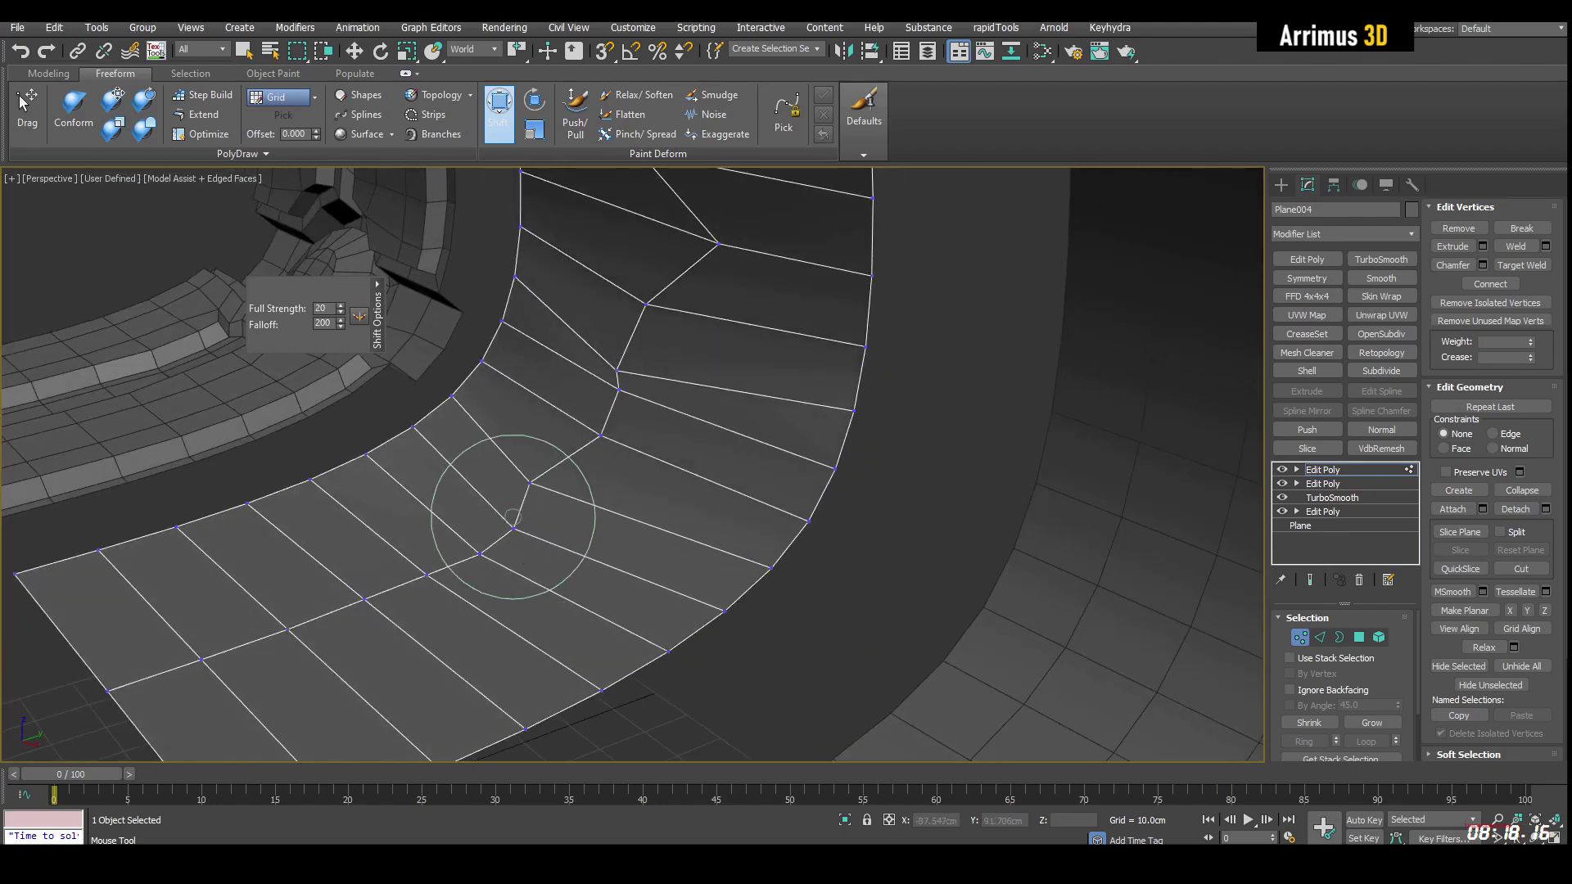
mouse_move(543, 562)
alt+middle_down()
mouse_move(649, 445)
mouse_move(629, 440)
alt+middle_up()
key(q)
key(alt+q)
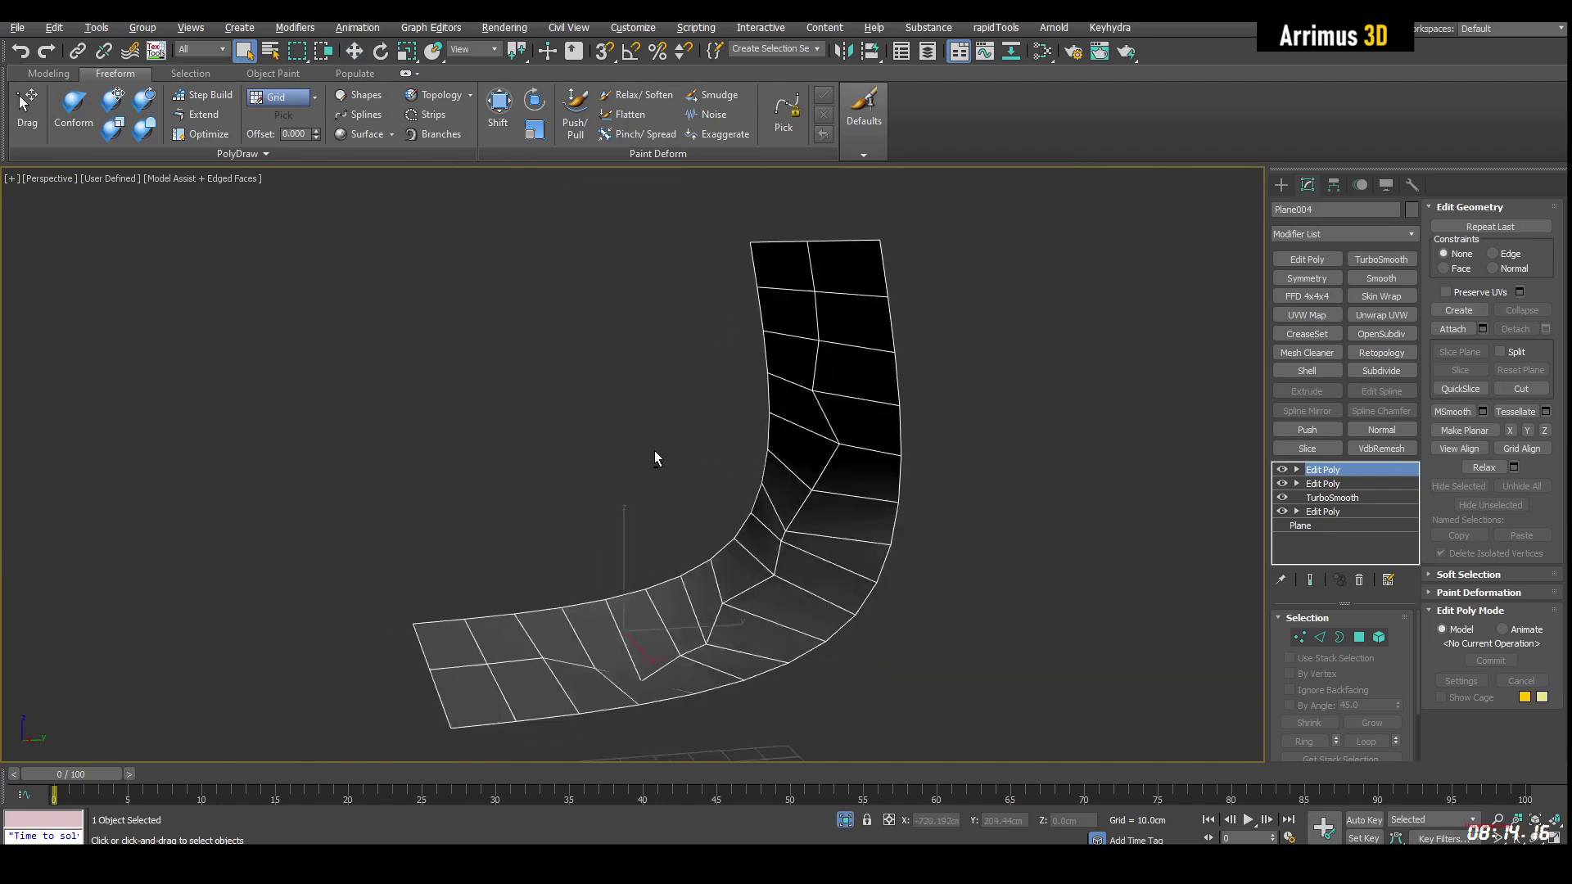
alt+middle_drag(851, 536, 793, 406)
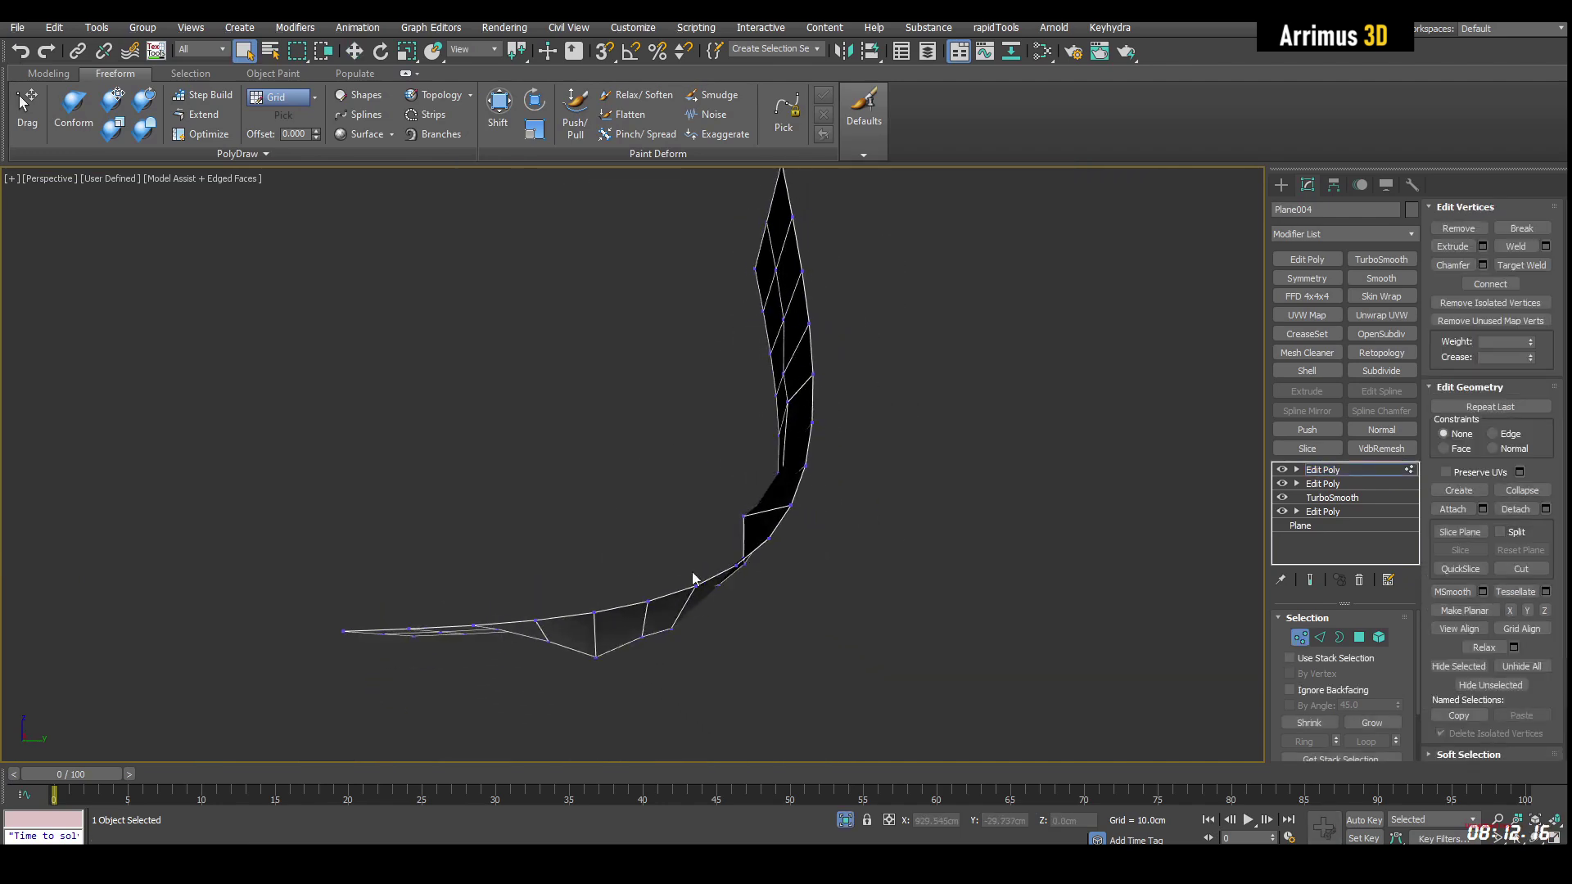
alt+middle_drag(615, 564, 851, 506)
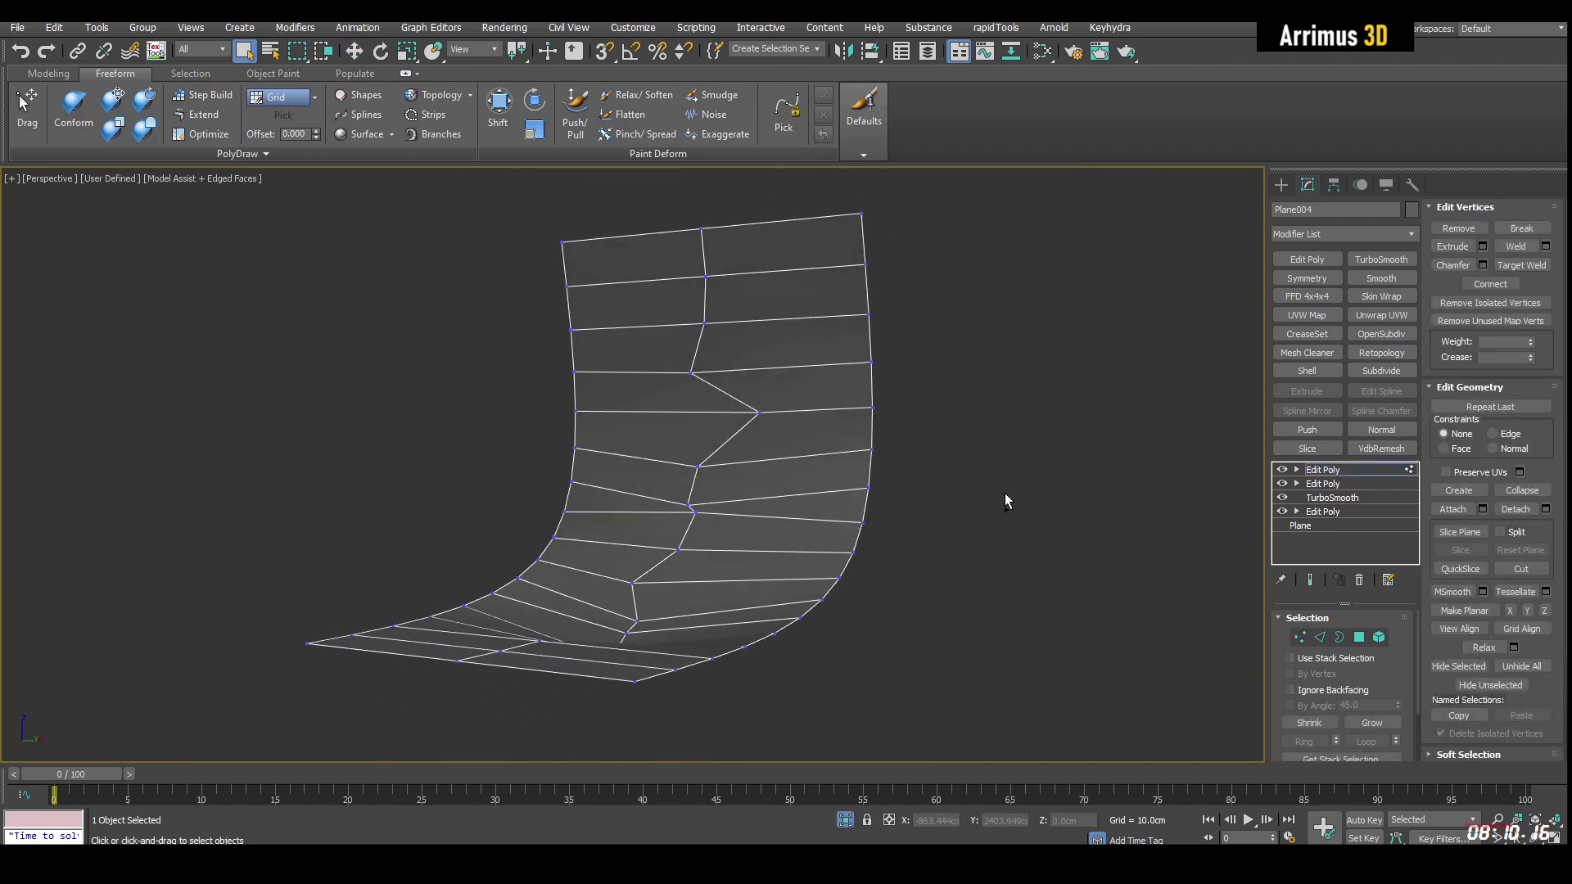
key(alt+q)
Delete the distorted Edit Poly modifier and add a fresh one at vertex level.
right_click(1305, 484)
click(1346, 497)
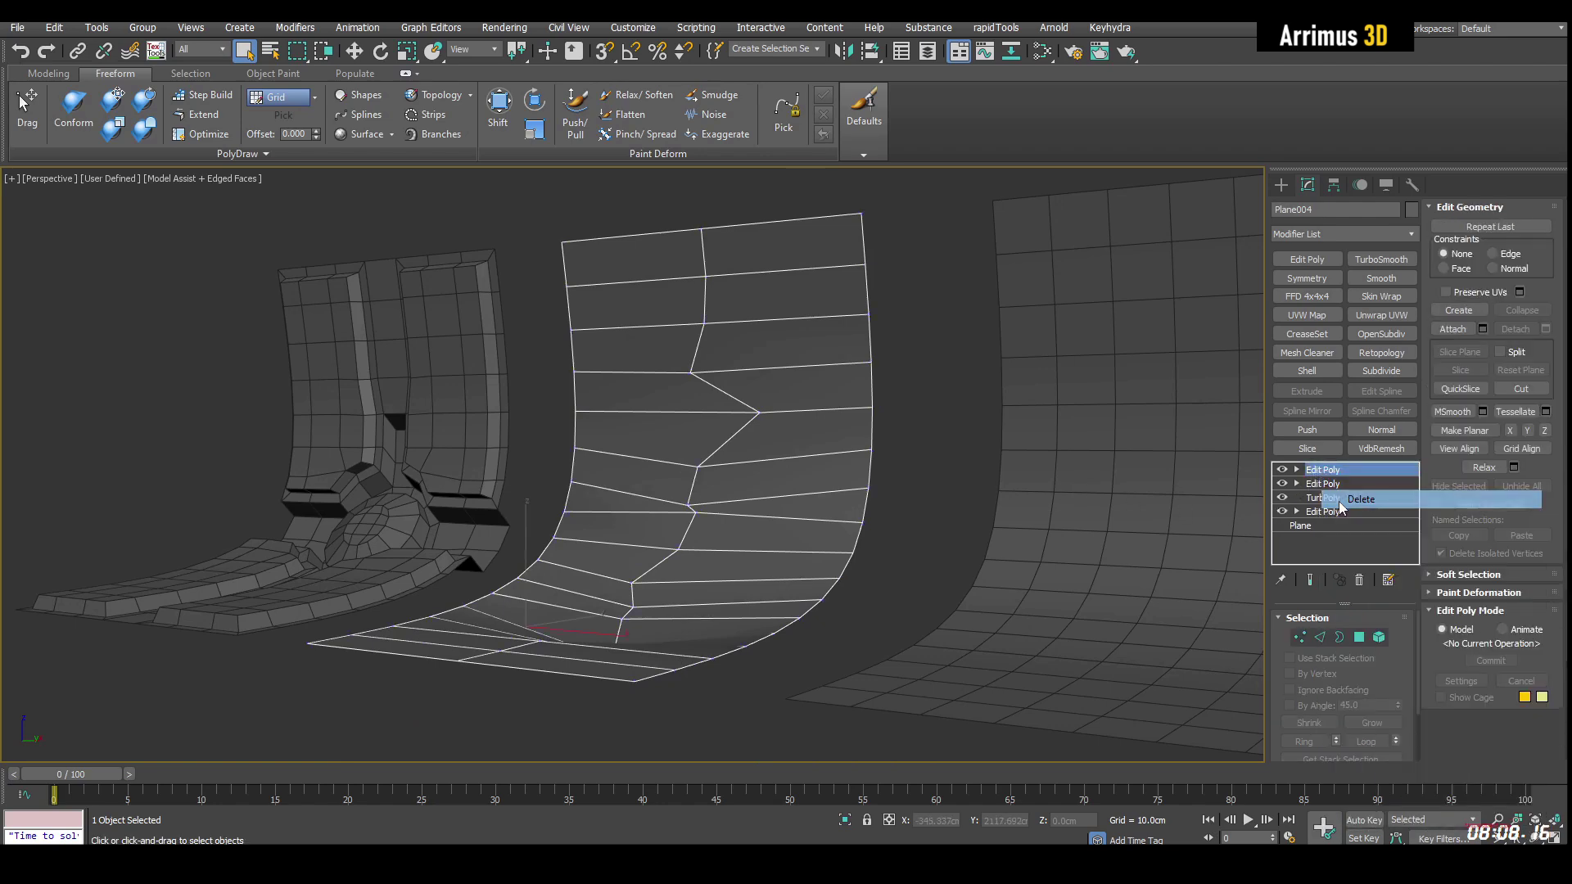
key(shift+e)
key(1)
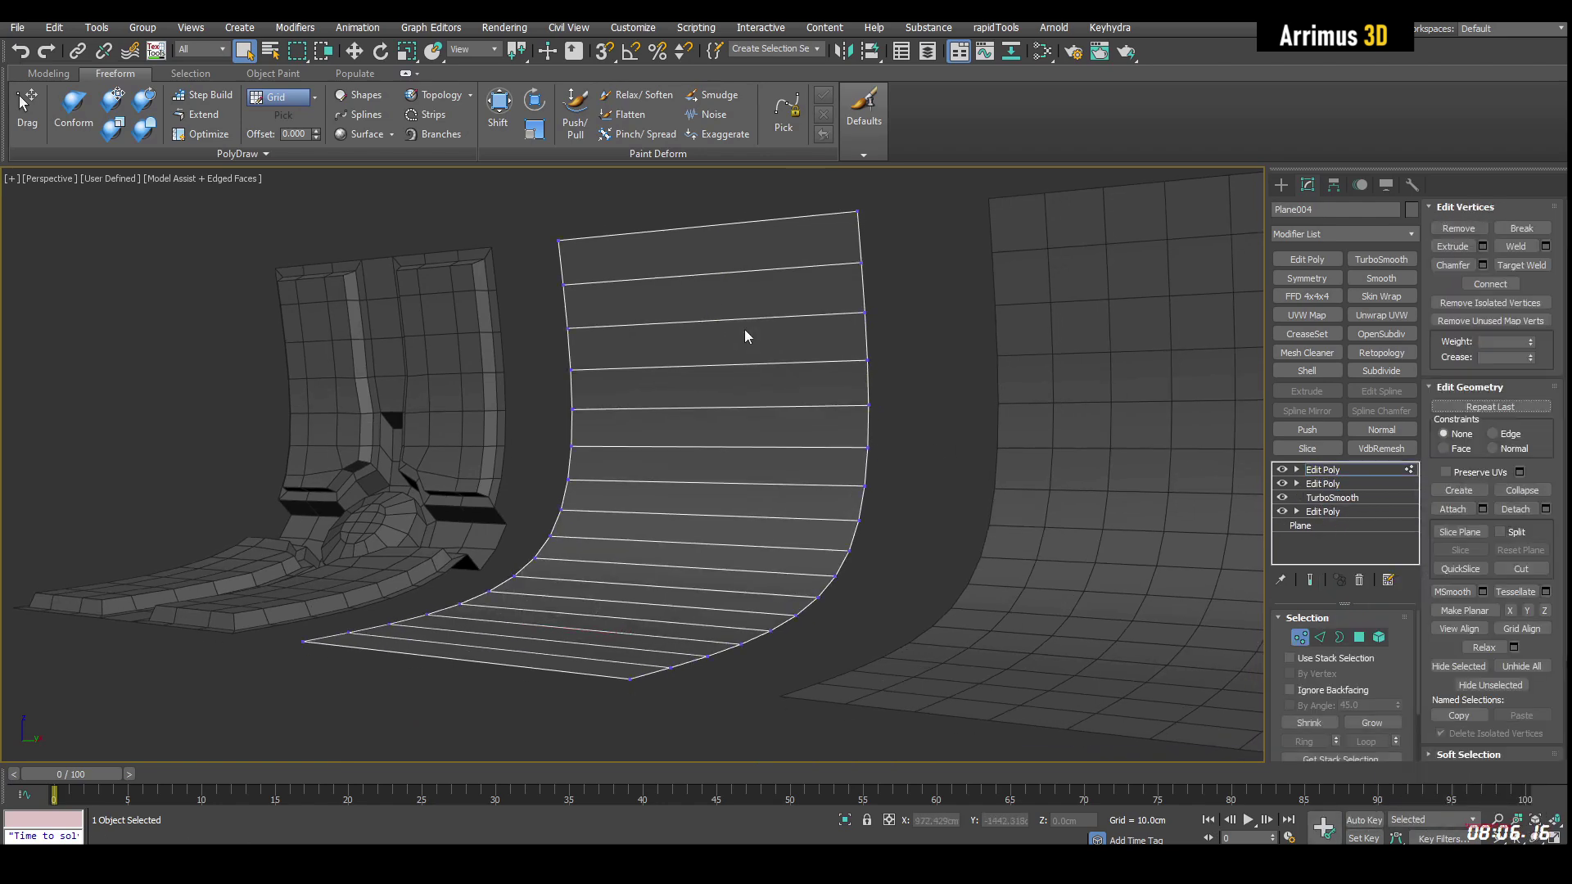
Connect the plane's ring of horizontal edges with 1 segment to add a vertical centre line.
key(2)
drag(734, 305, 746, 346)
key(alt+r)
key(ctrl+shift+e)
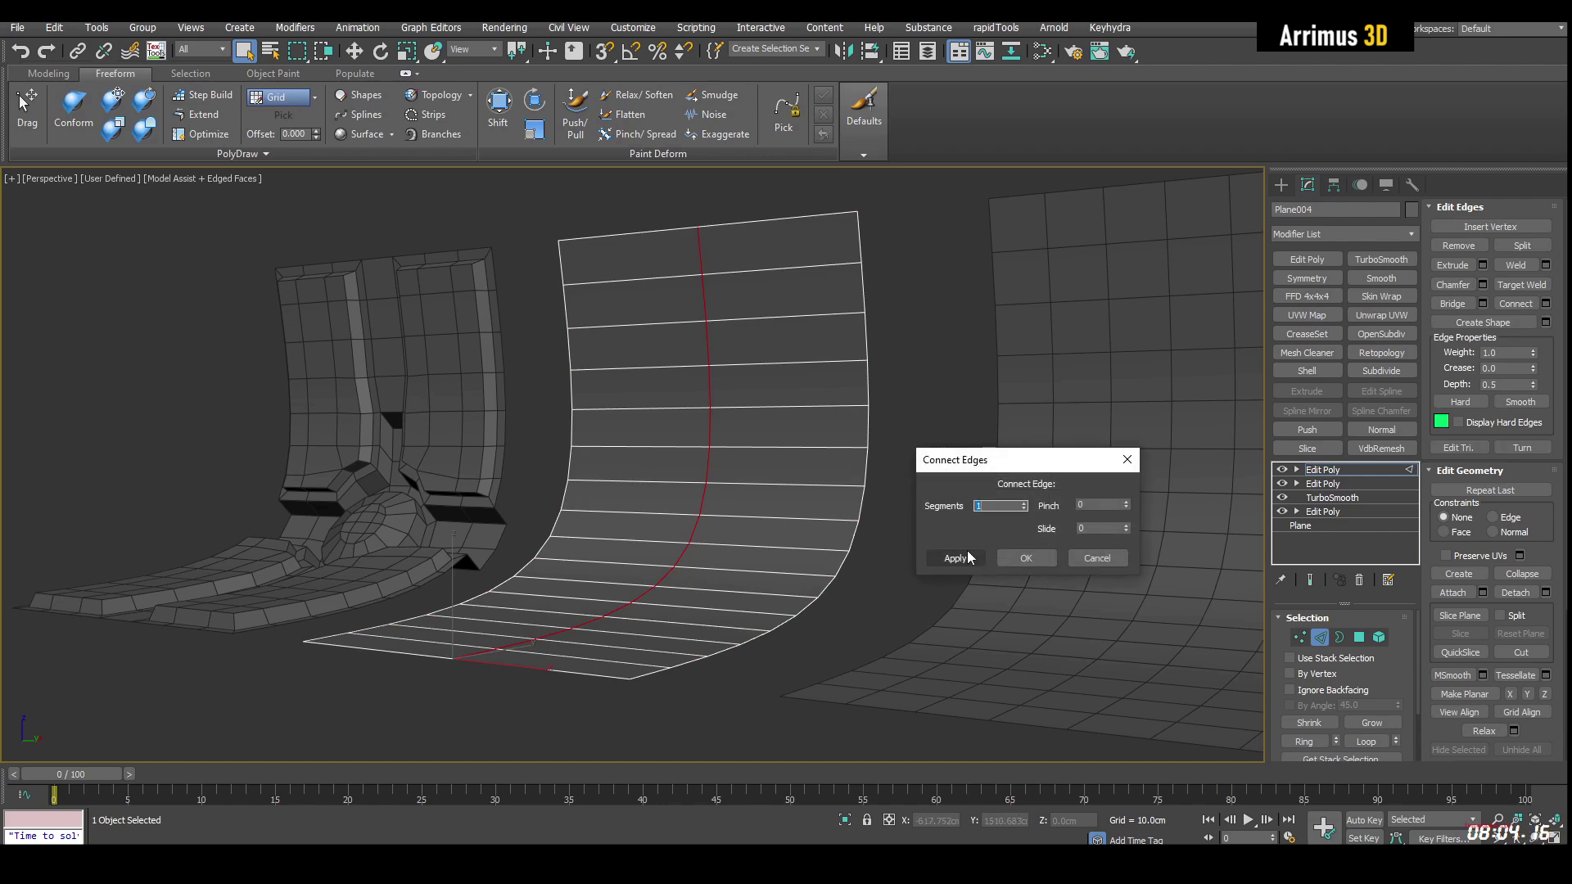
click(1020, 556)
key(1)
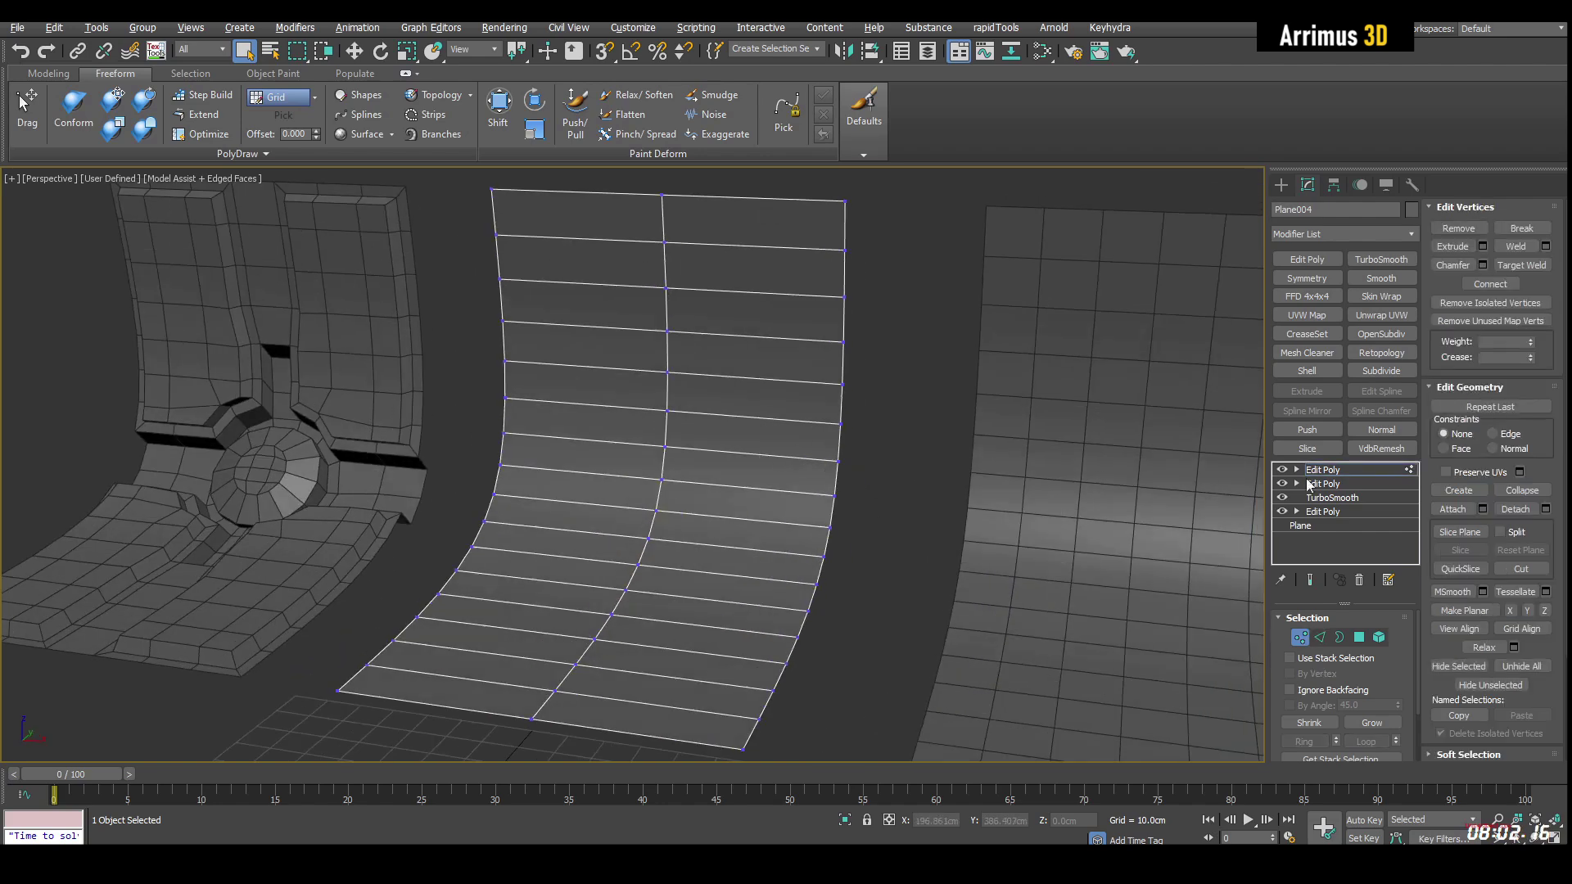
Set the vertex constraint to Edge and activate the Freeform Shift brush.
alt+middle_drag(874, 410, 746, 365)
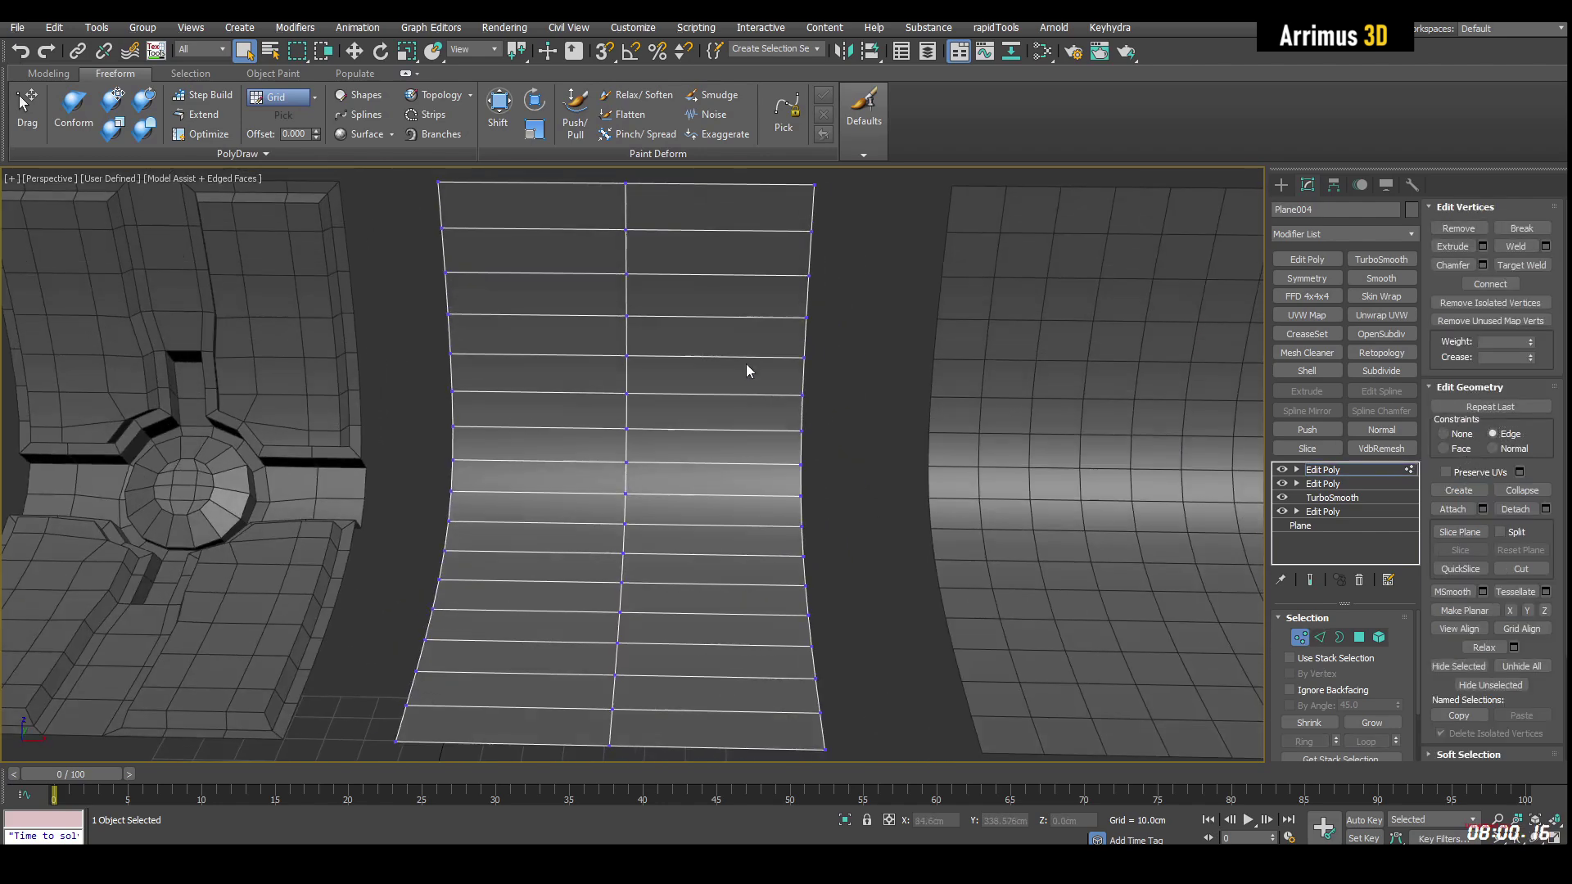
click(498, 100)
alt+middle_drag(614, 375, 625, 502)
scroll(626, 502, up, 5)
Try shifting the plane's vertices around the bend with the Edge constraint, and undo the strokes.
mouse_move(647, 532)
mouse_down()
mouse_move(615, 521)
mouse_move(581, 337)
mouse_move(651, 450)
mouse_up()
mouse_move(651, 450)
alt+middle_down()
mouse_move(646, 421)
mouse_move(655, 452)
alt+middle_up()
alt+middle_drag(665, 549, 663, 523)
mouse_move(833, 483)
mouse_down()
mouse_move(740, 380)
mouse_move(656, 332)
mouse_up()
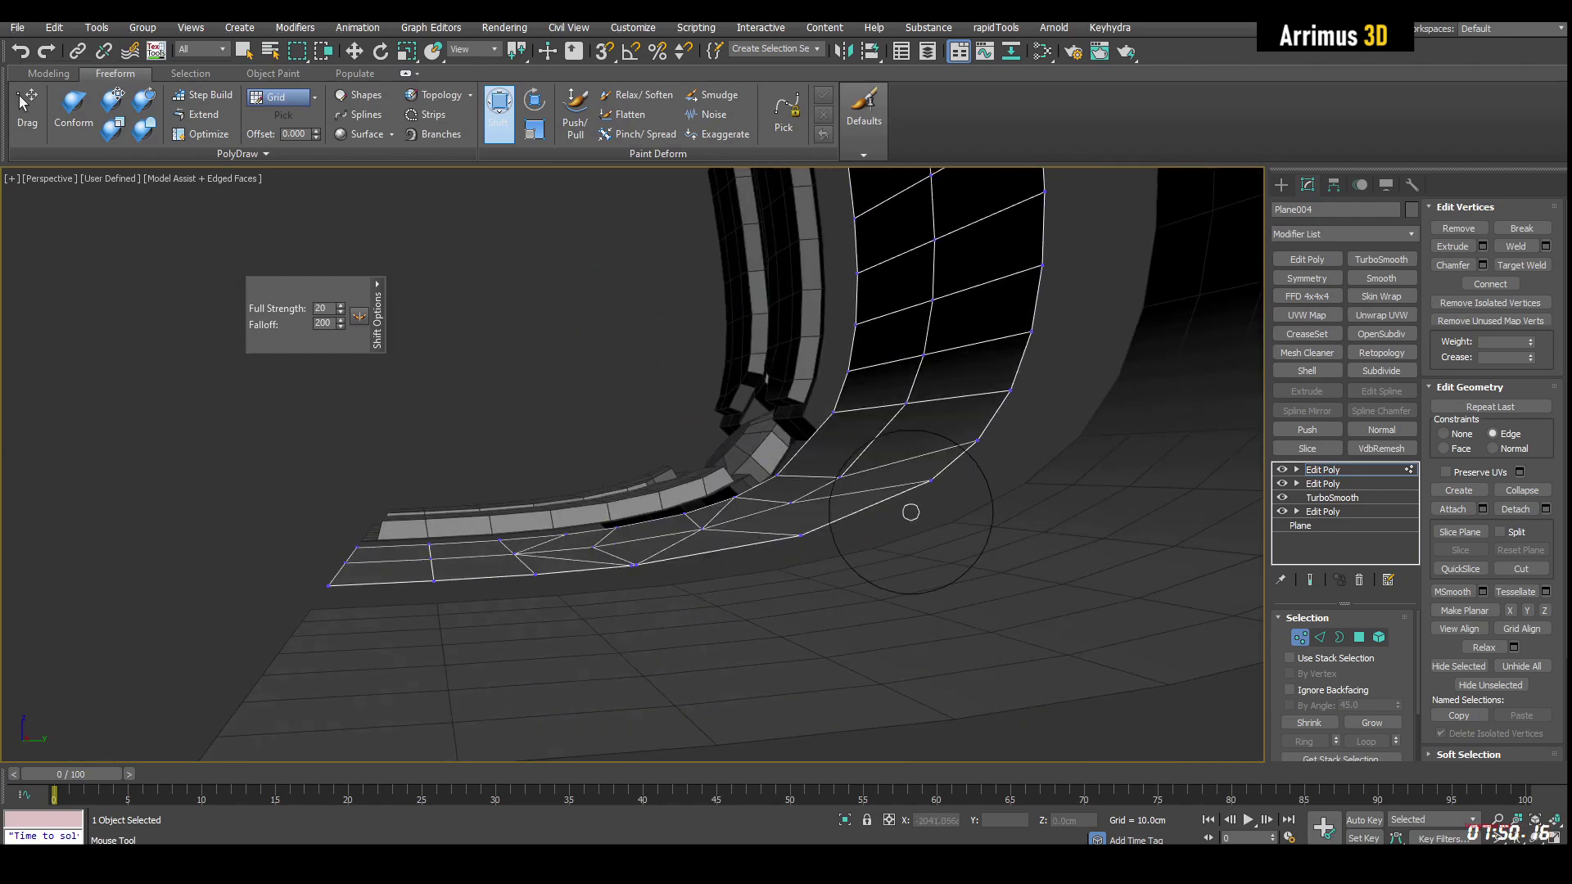
mouse_move(571, 418)
alt+middle_down()
mouse_move(769, 498)
mouse_move(782, 506)
mouse_move(769, 522)
alt+middle_up()
key(ctrl+z)
key(ctrl+z)
key(ctrl+z)
Pull both side borders of the plane inward near the bend with the edge-constrained Shift brush.
drag(771, 468, 669, 459)
drag(393, 460, 491, 471)
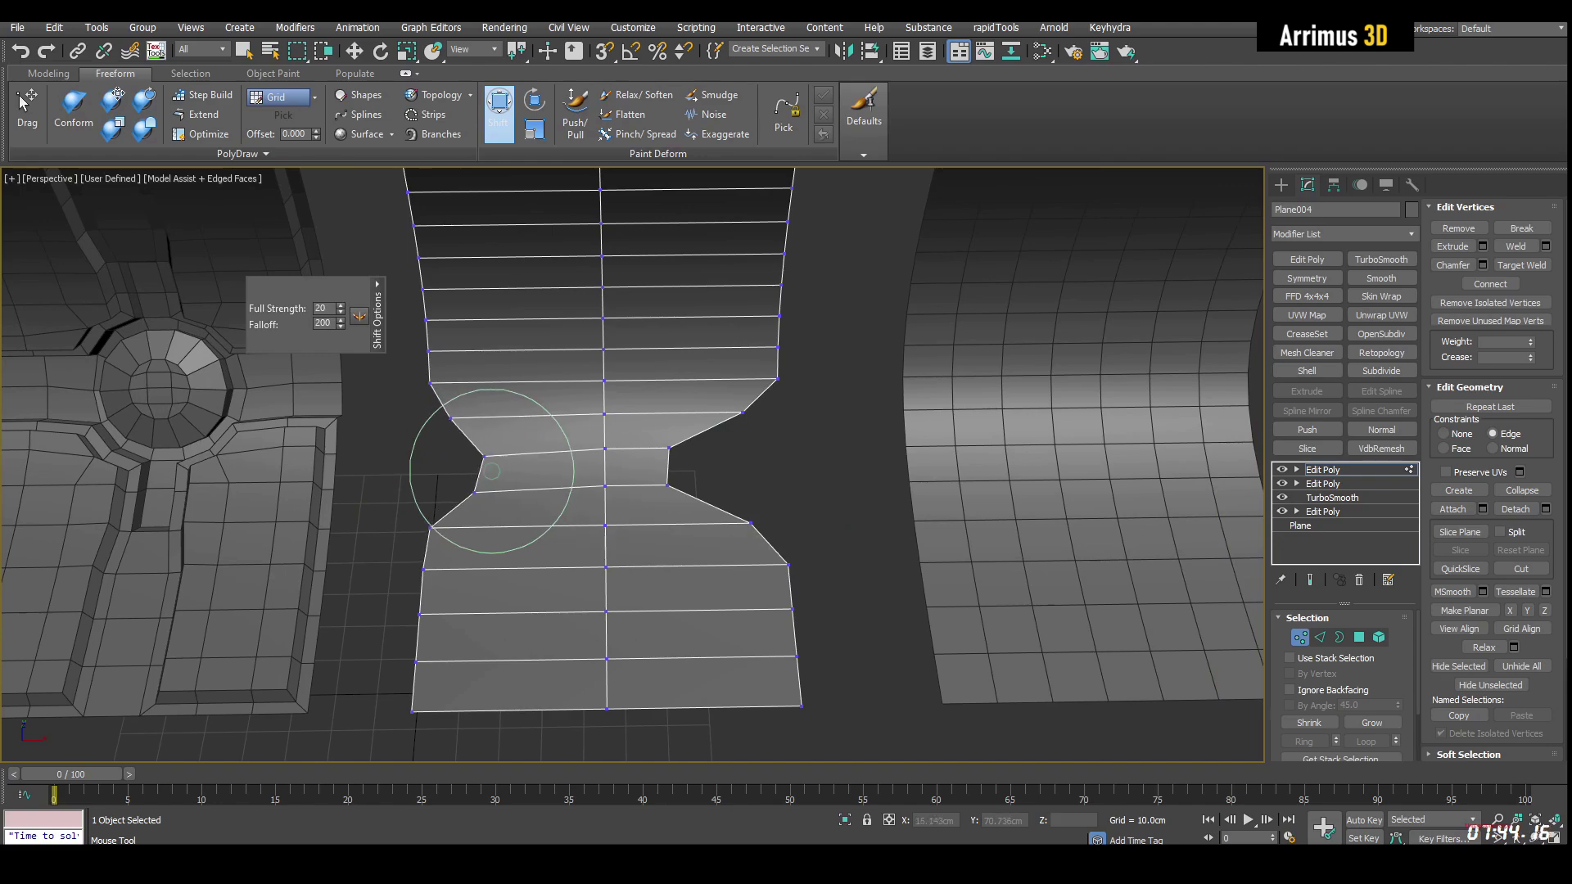
Undo the edge-constrained side-border pulls on the middle plane and leave the Shift brush.
alt+middle_drag(800, 519, 784, 450)
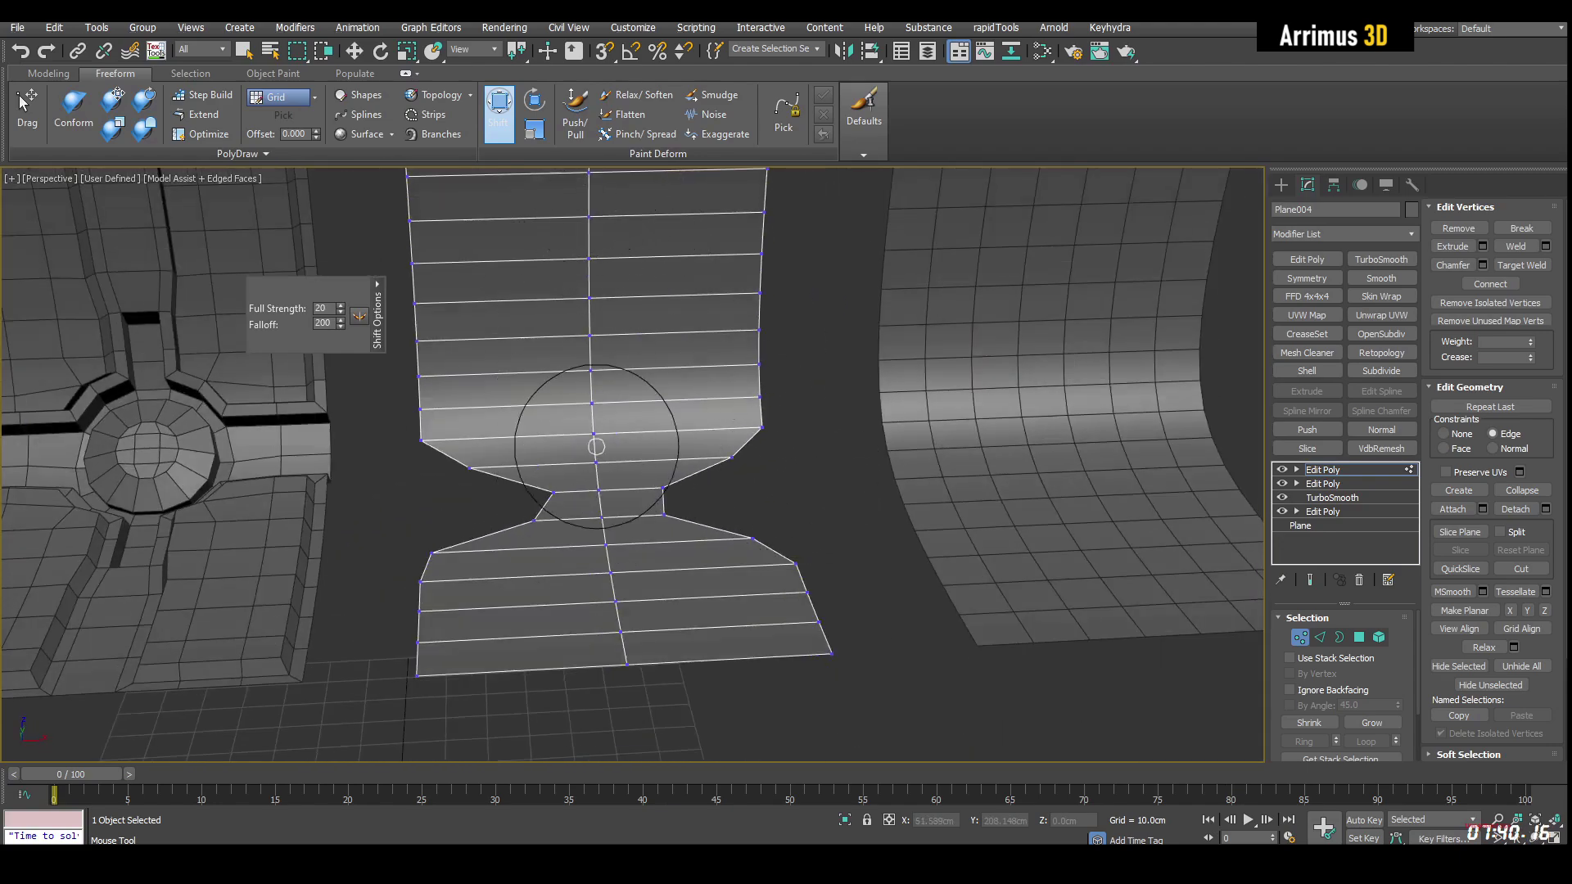
alt+middle_drag(596, 446, 719, 421)
scroll(778, 439, down, 5)
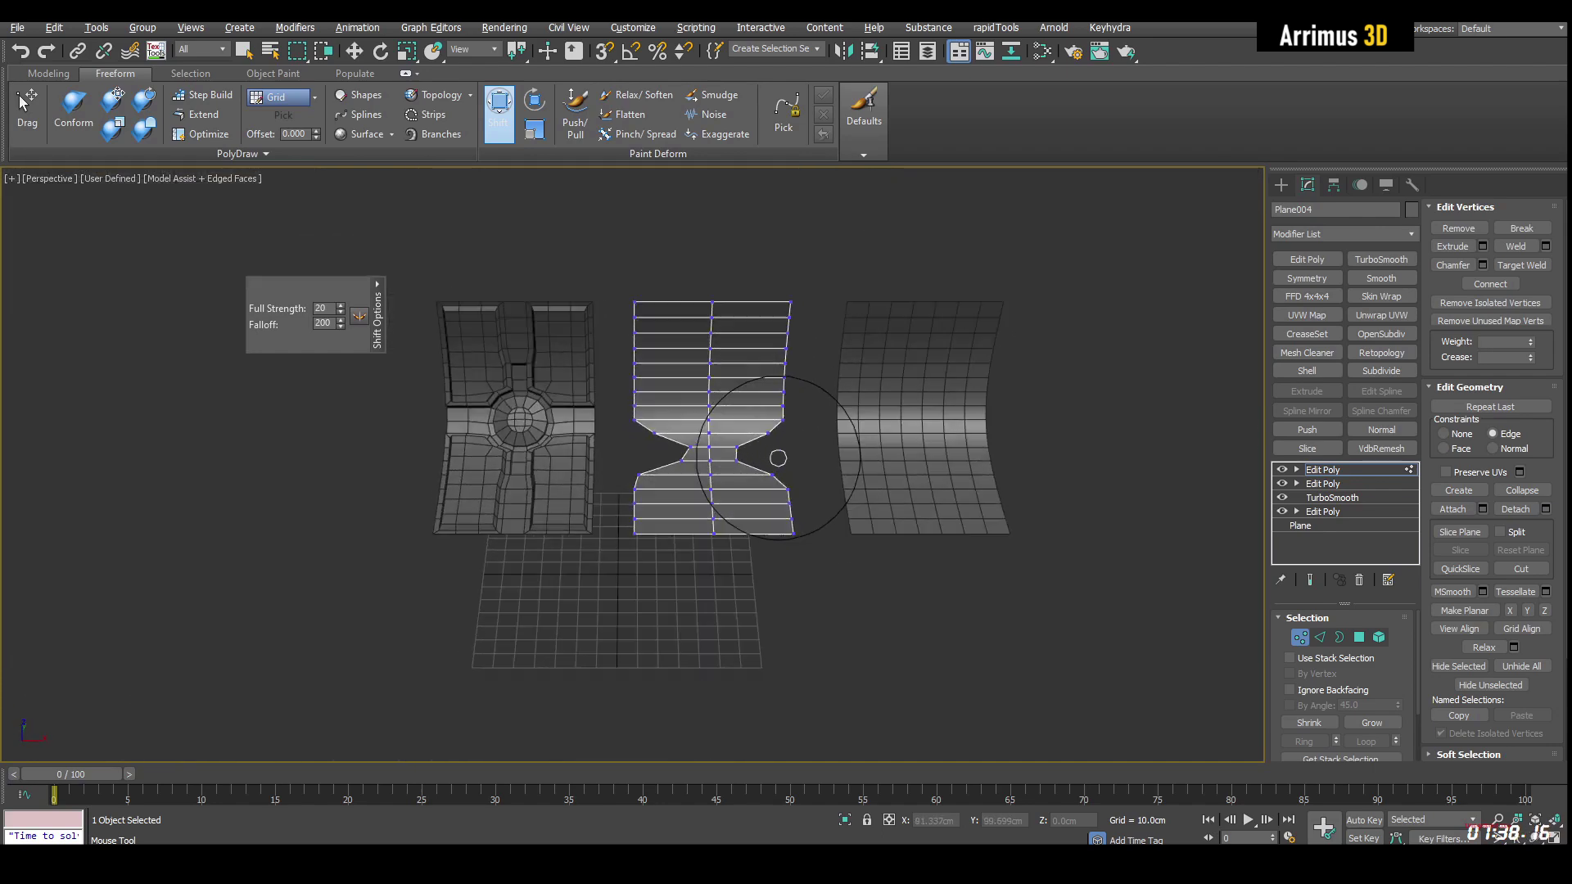
scroll(778, 458, up, 5)
key(ctrl+z)
right_click(769, 414)
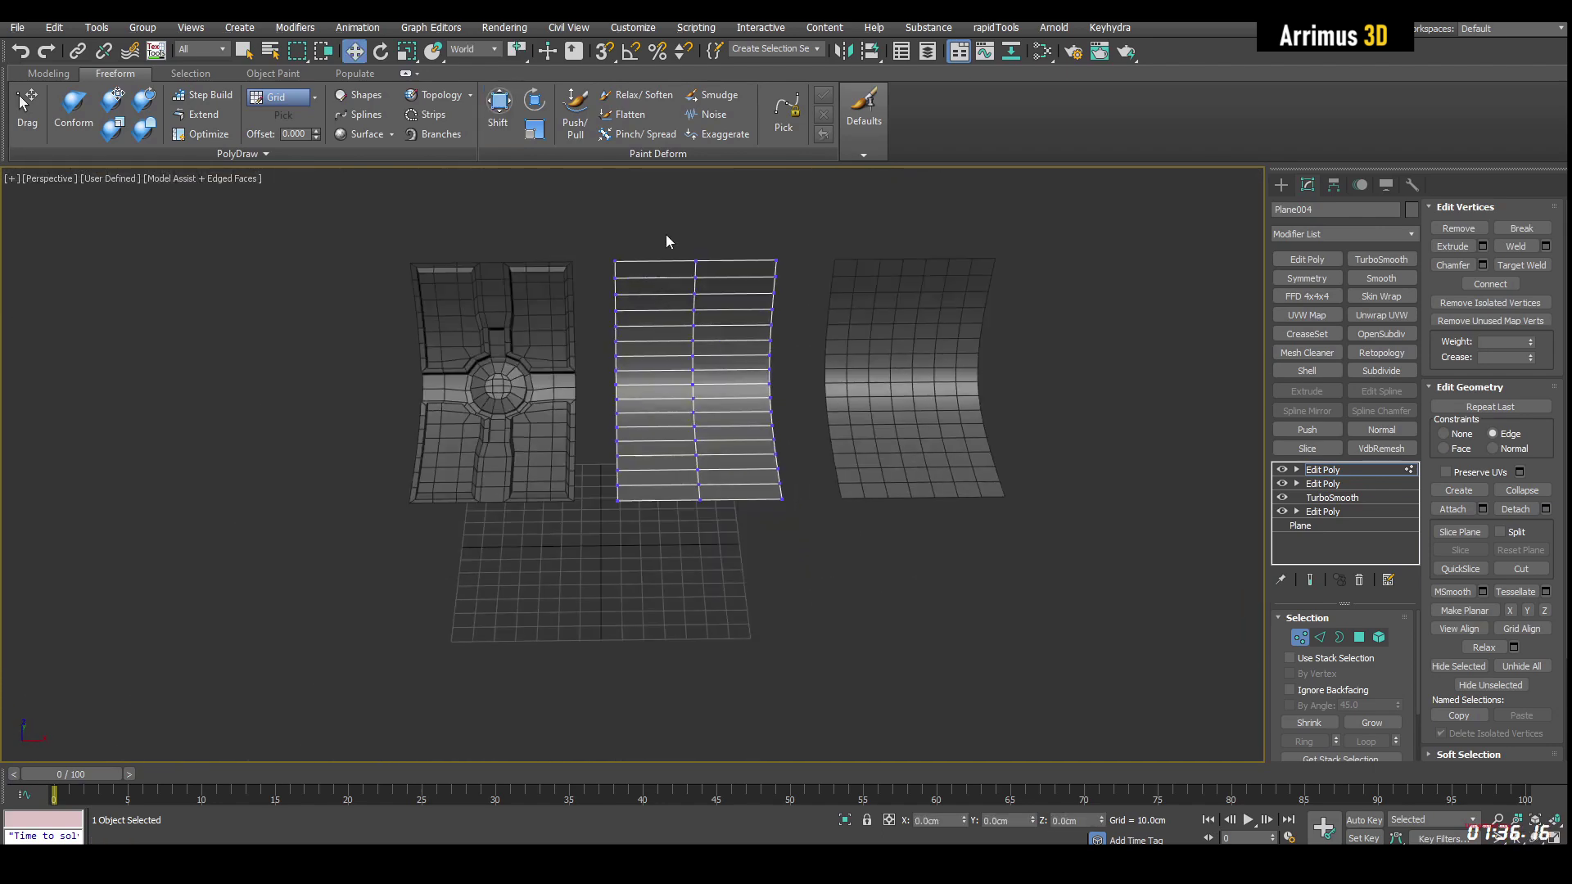
Select the plane's vertical centre-line vertices, activate the Shift brush and check its Use Selected Verts option.
middle_drag(741, 318, 711, 383)
key(s)
scroll(711, 383, up, 5)
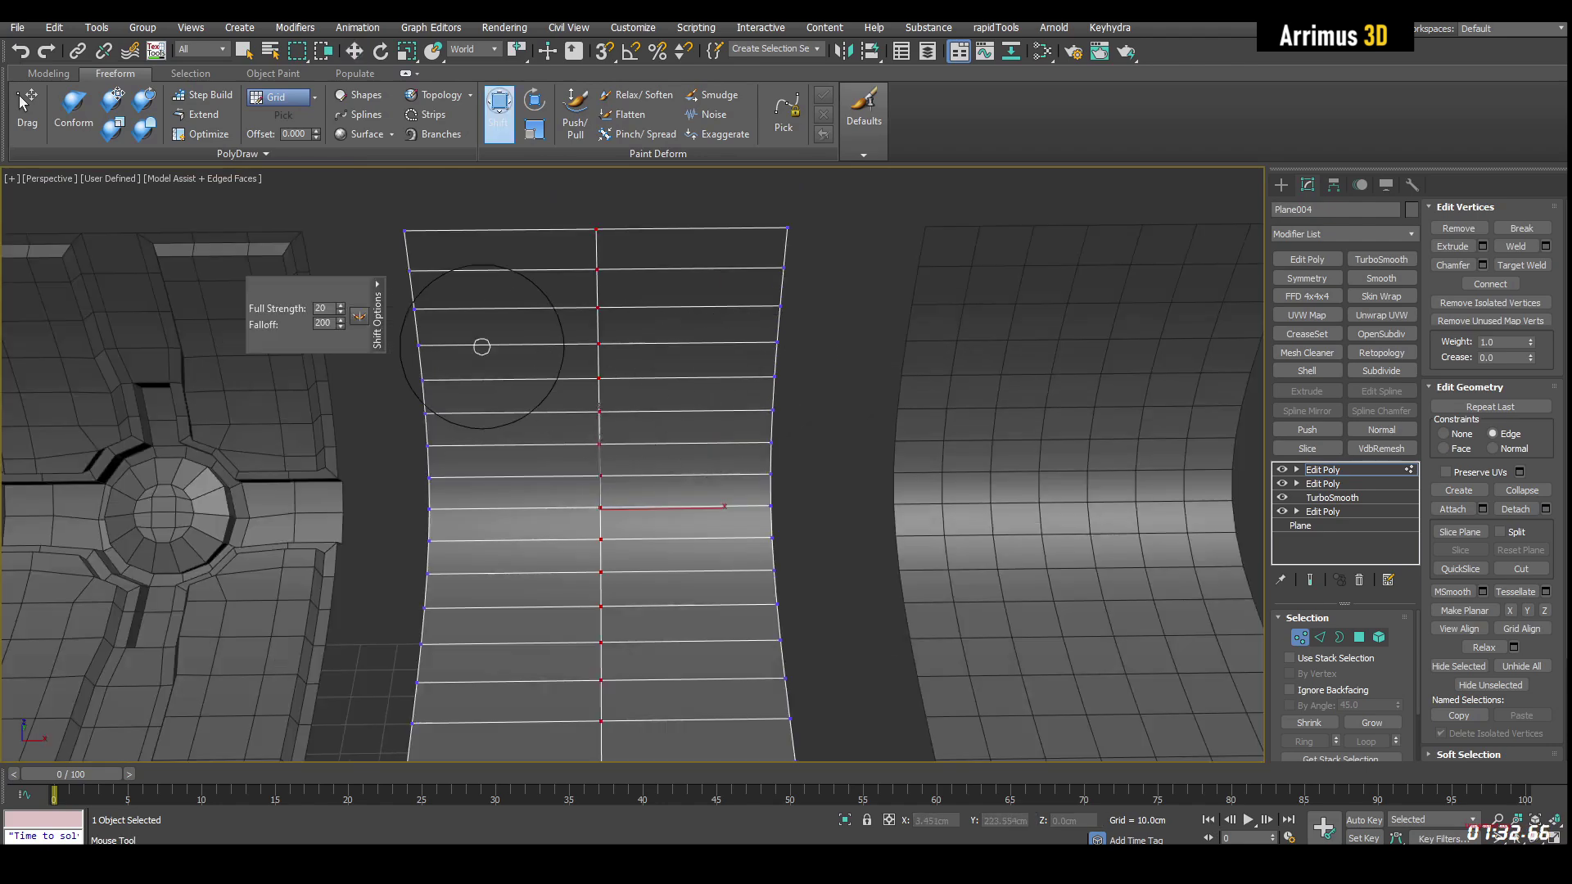
click(380, 319)
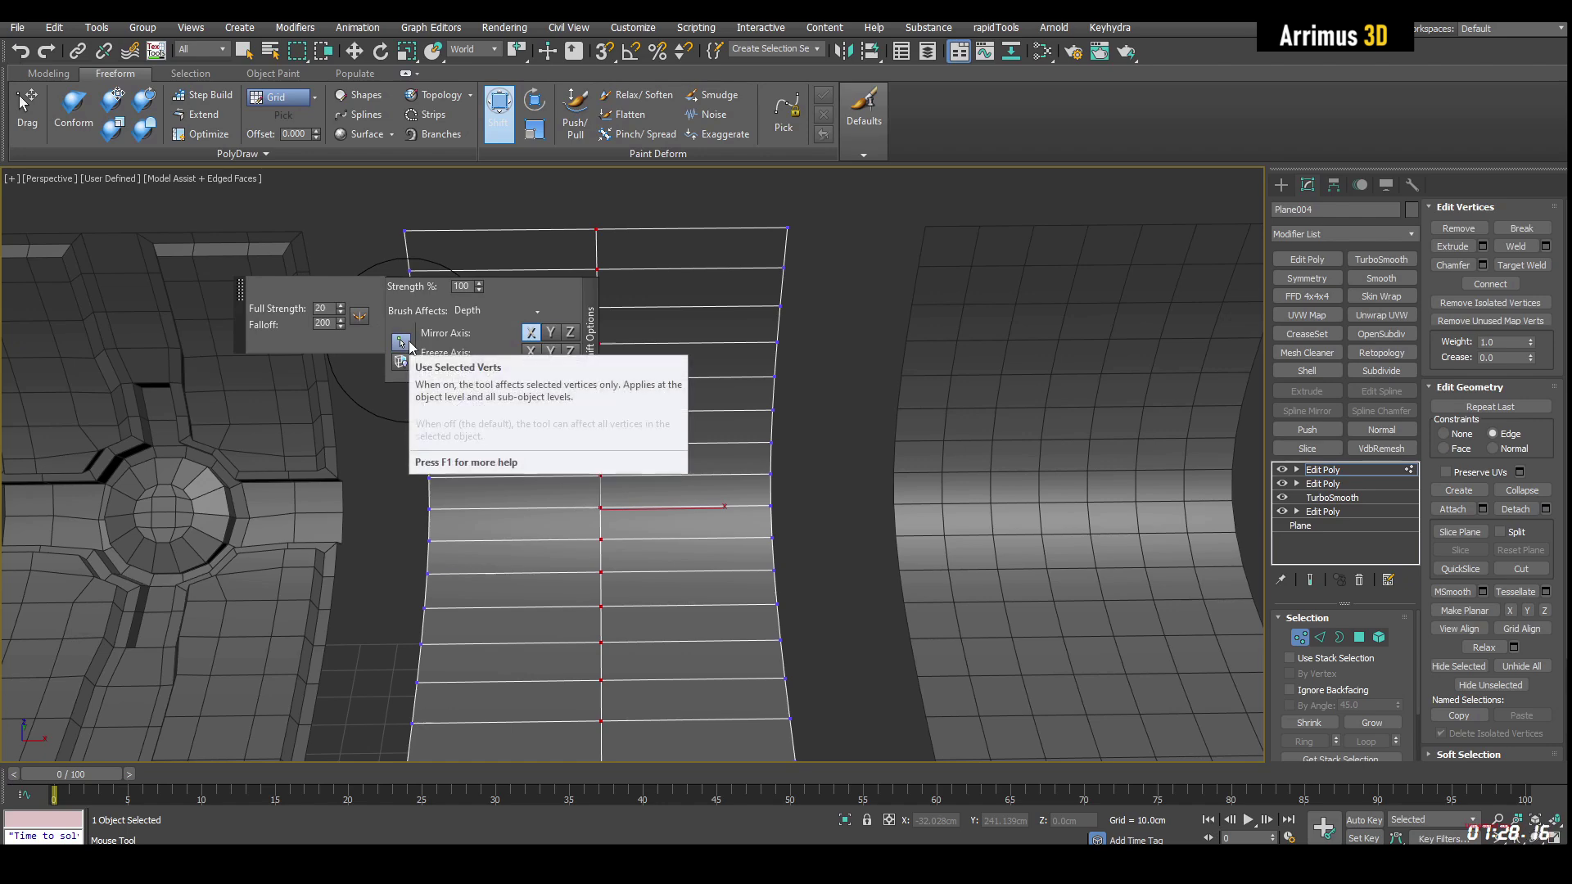
scroll(747, 365, down, 4)
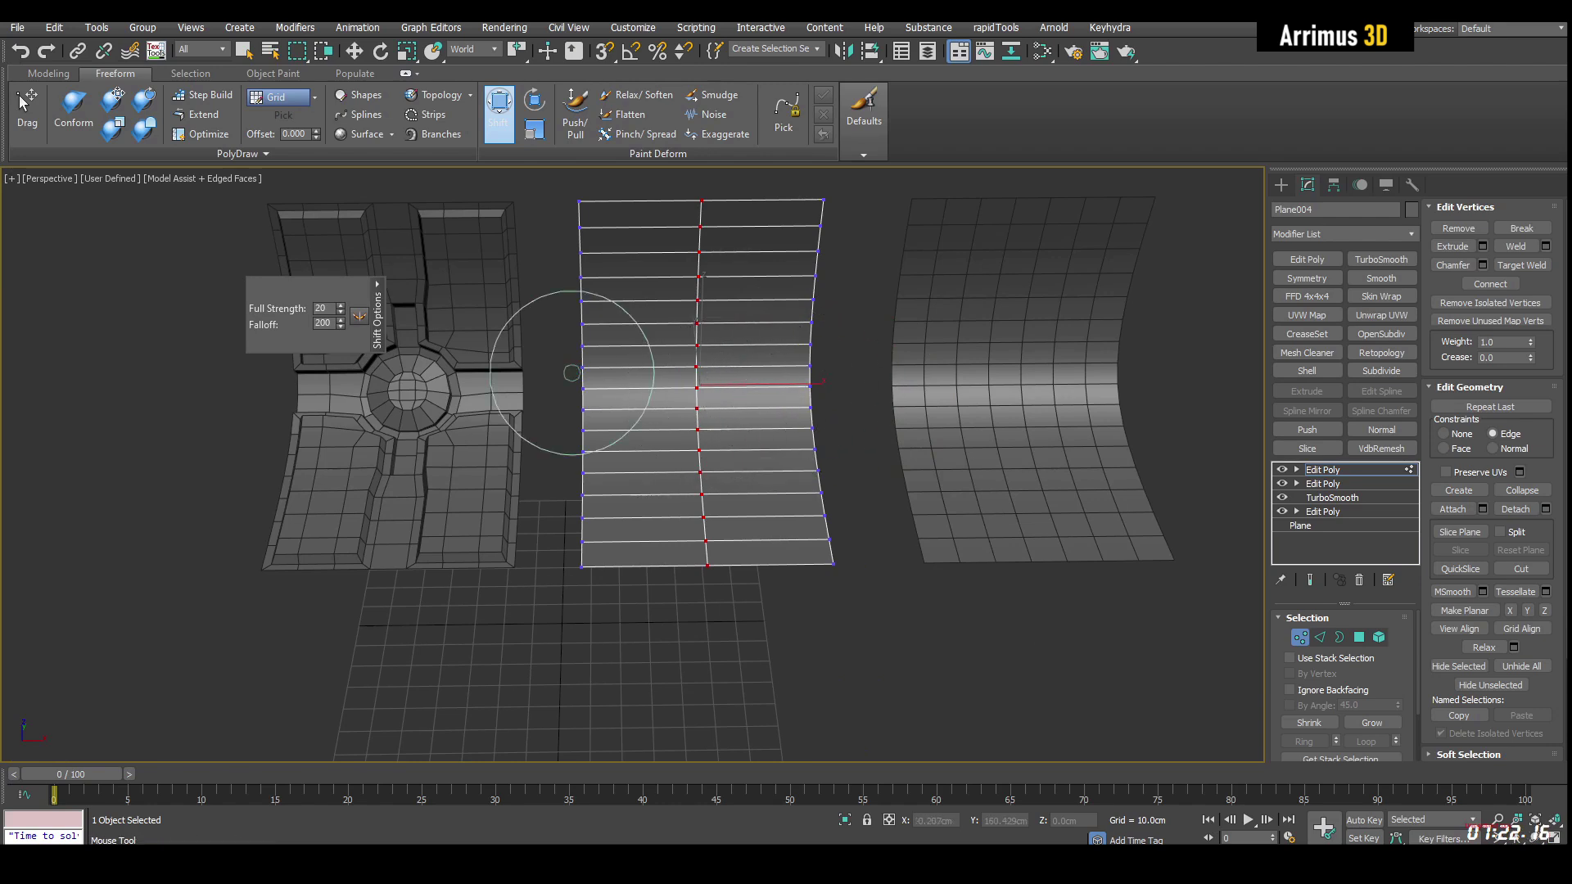
Shift the selected centre-line vertices into an S-shaped curve with the edge-constrained brush, then switch to Move.
scroll(699, 516, up, 2)
drag(759, 556, 695, 564)
middle_drag(684, 534, 688, 582)
mouse_move(688, 582)
mouse_down()
mouse_move(656, 523)
mouse_move(666, 407)
mouse_move(714, 366)
mouse_up()
middle_drag(713, 365, 682, 457)
mouse_move(695, 519)
mouse_down()
mouse_move(656, 439)
mouse_move(658, 299)
mouse_up()
drag(657, 644, 680, 637)
drag(660, 397, 684, 372)
key(w)
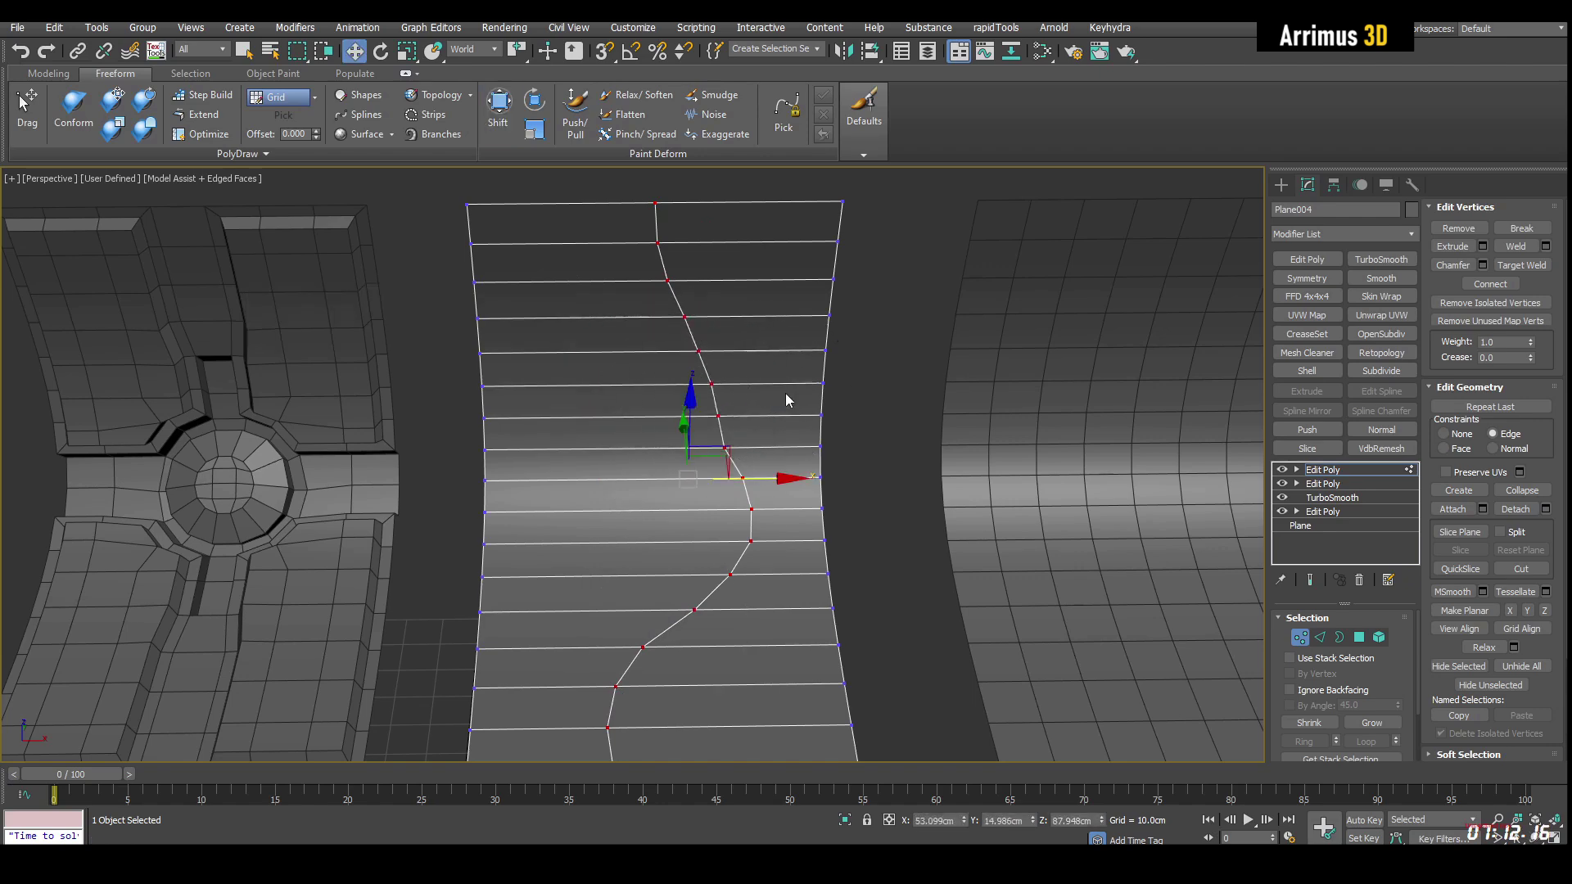
Nudge a single centre-line vertex near the bend along its edge, using the Move tool.
scroll(784, 467, down, 3)
scroll(741, 438, up, 5)
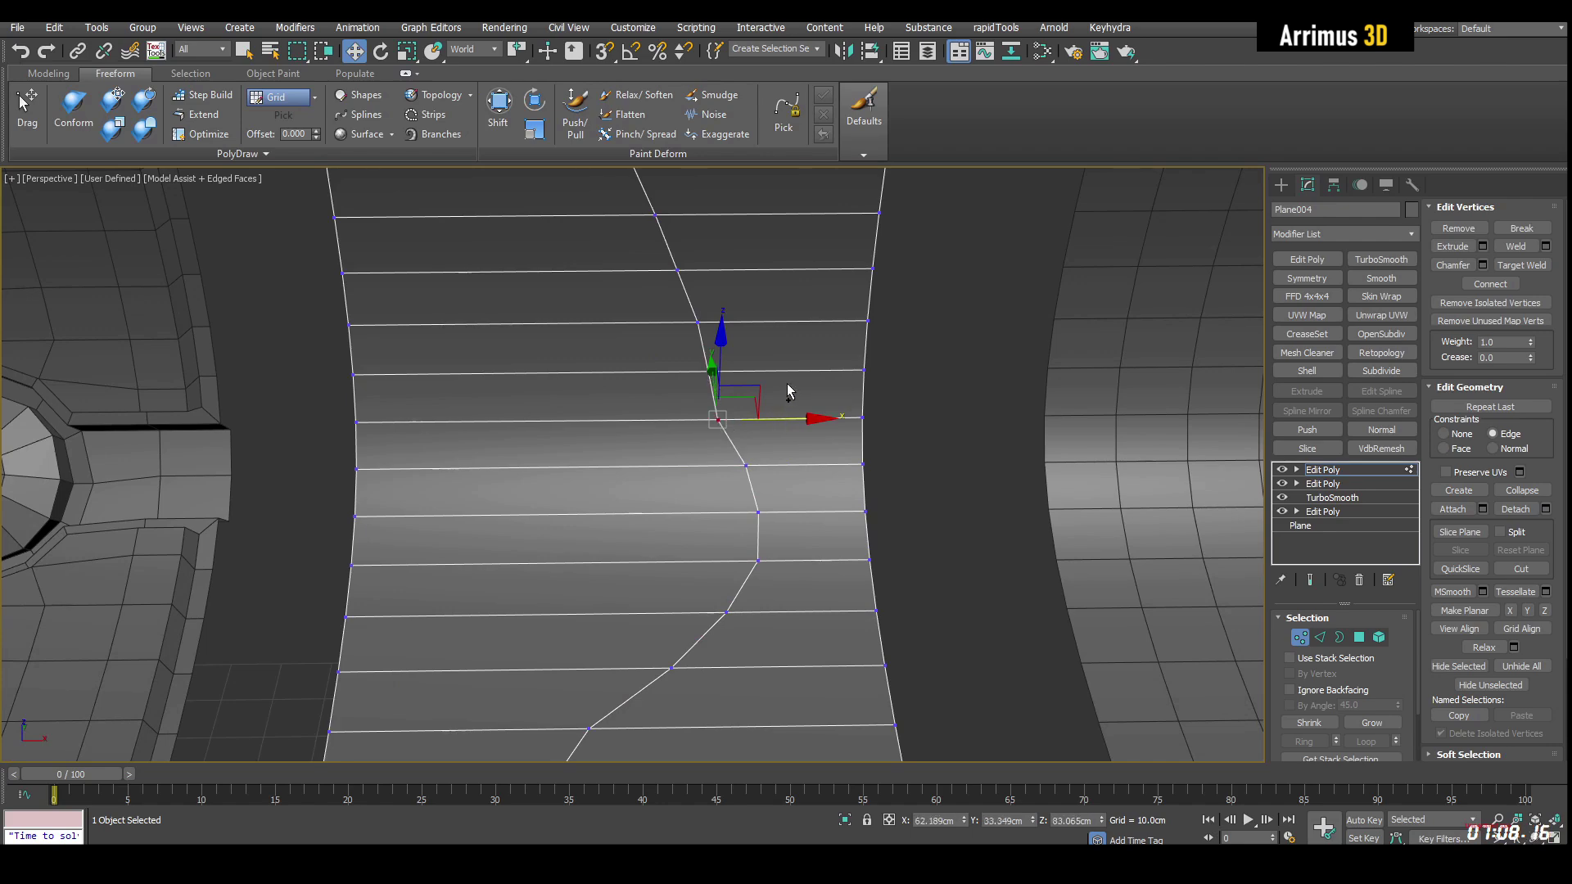
key(s)
drag(718, 431, 726, 429)
mouse_move(751, 519)
middle_down()
mouse_move(768, 337)
mouse_move(689, 475)
middle_up()
scroll(767, 336, down, 2)
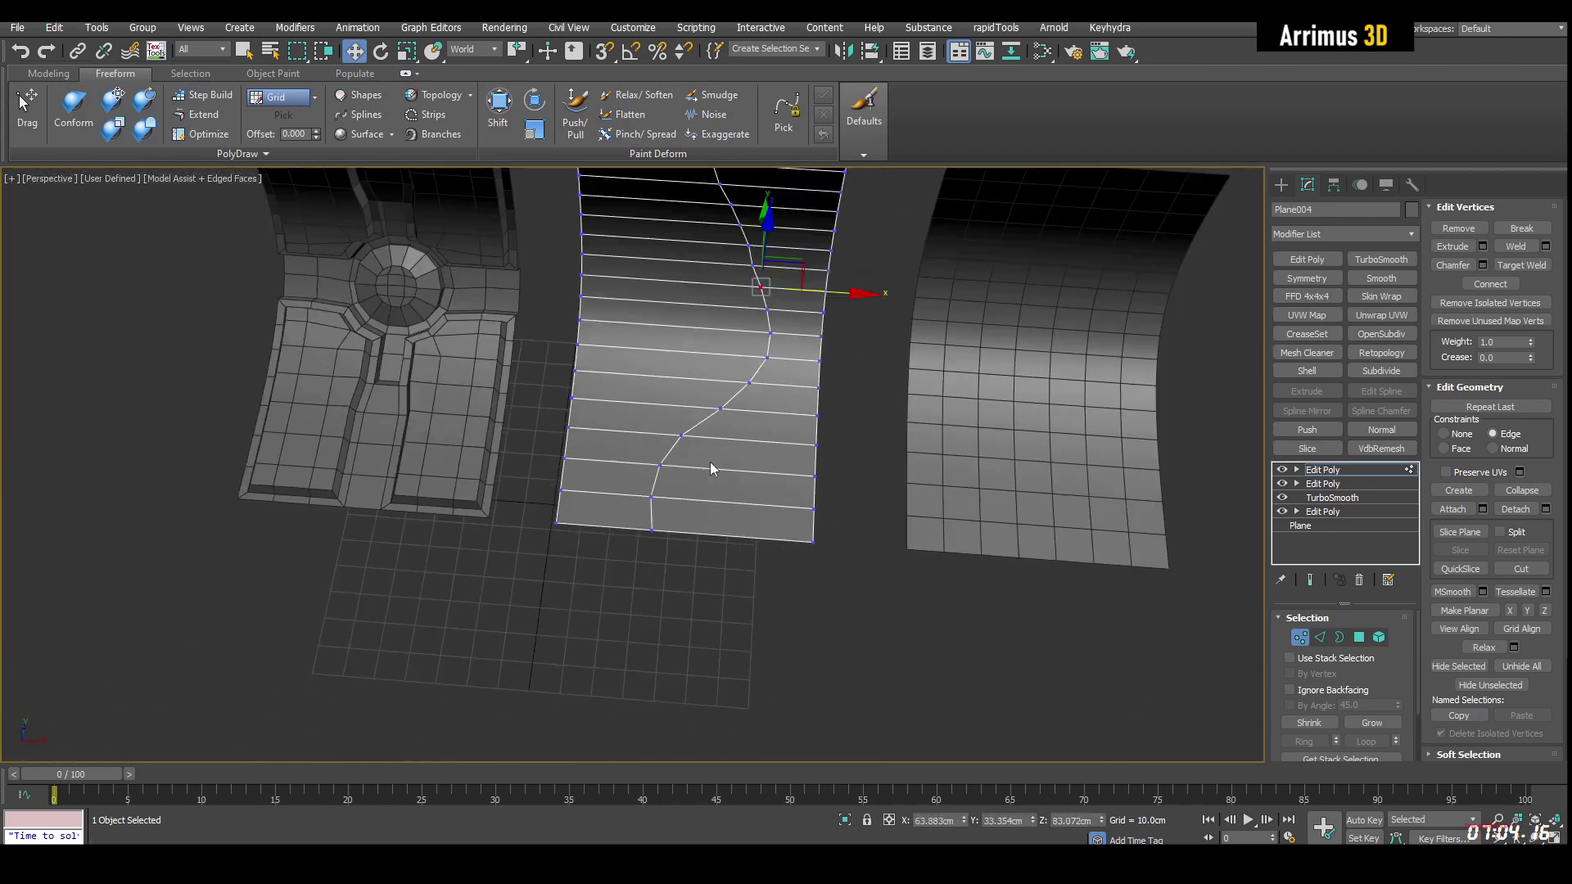
scroll(710, 462, down, 3)
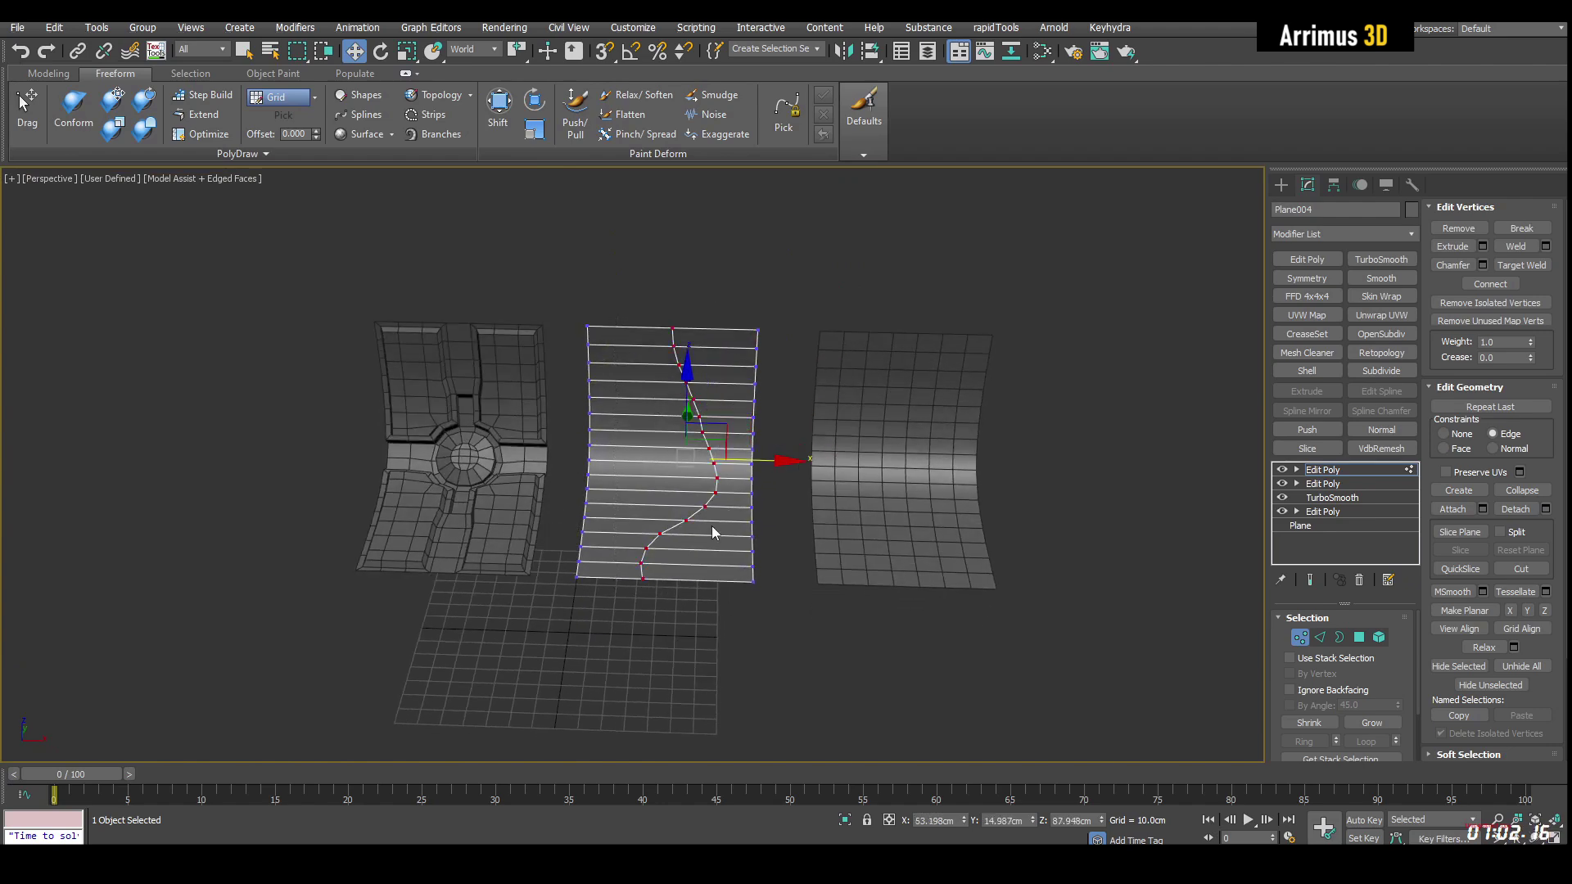
Leave vertex editing and examine the plane's curved centre line with the object isolated, then exit isolation.
key(semicolon)
scroll(710, 525, up, 5)
scroll(701, 422, up, 2)
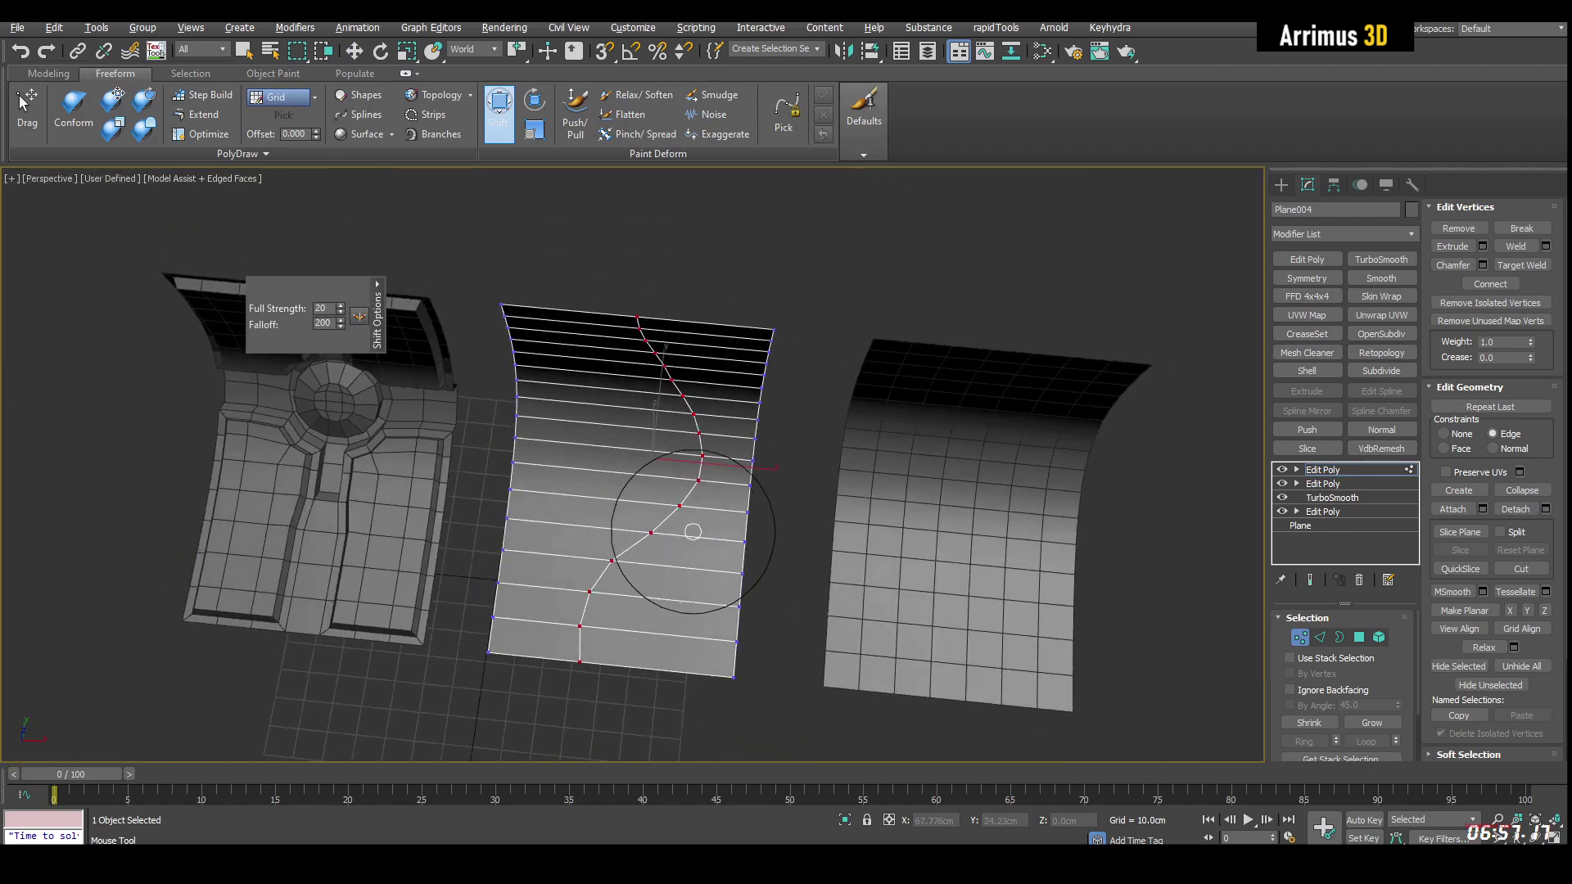
scroll(768, 489, up, 4)
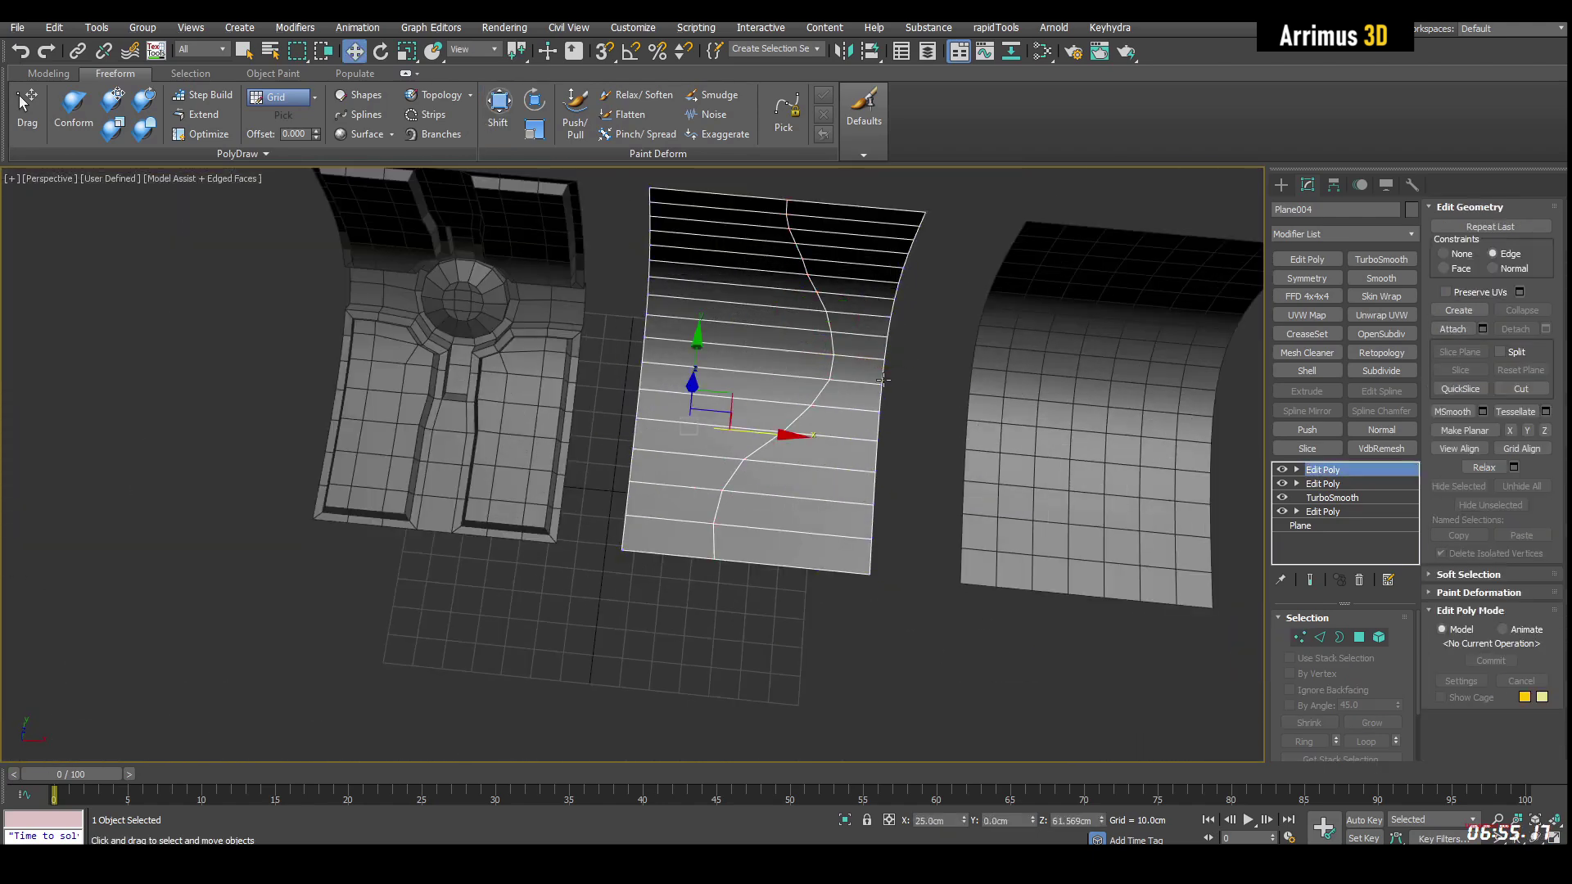
key(q)
key(alt+q)
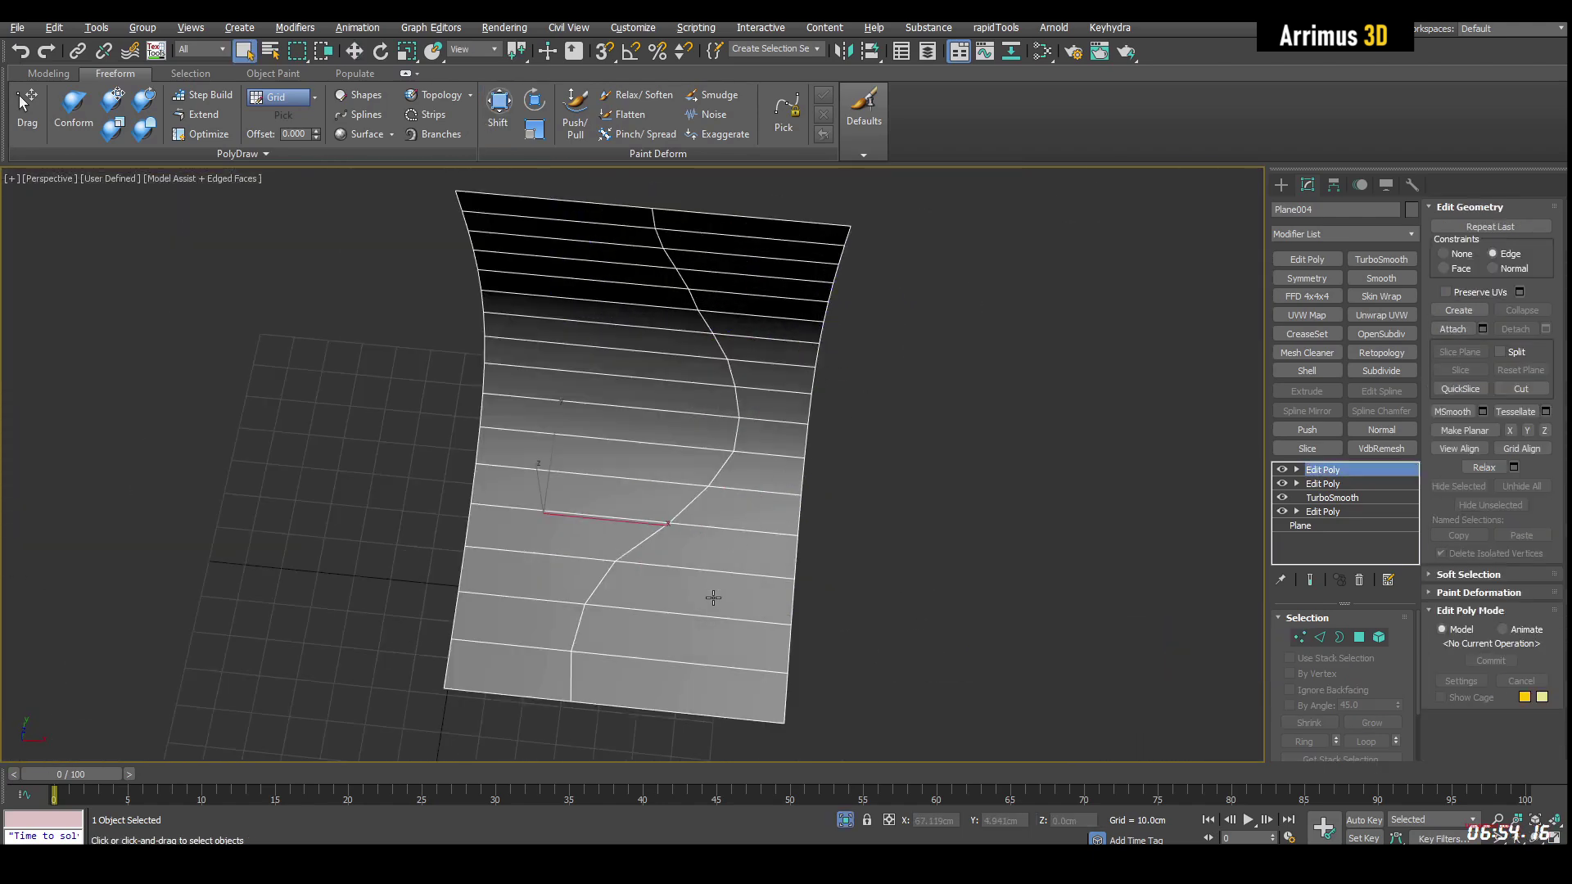
alt+middle_drag(712, 596, 849, 375)
key(alt+q)
Add an Edit Poly modifier to the denser curved plane and select a stepped bottom-to-top edge path with Point To Point Selection.
middle_drag(966, 362, 625, 441)
click(624, 441)
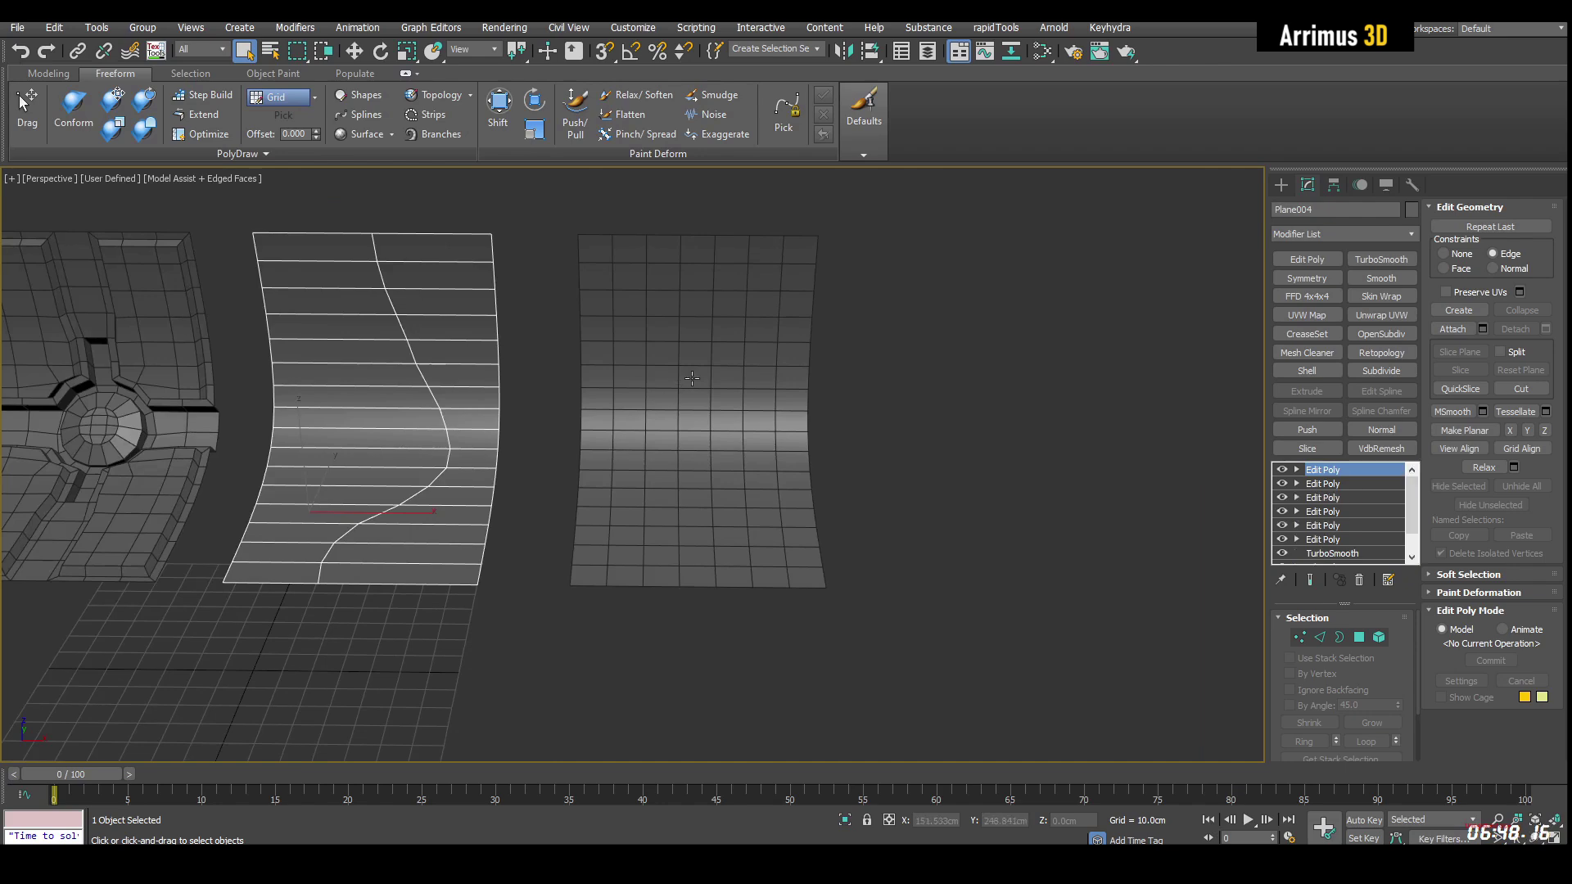
middle_drag(686, 378, 787, 418)
key(ctrl+e)
key(2)
middle_drag(745, 474, 754, 465)
middle_drag(678, 563, 686, 567)
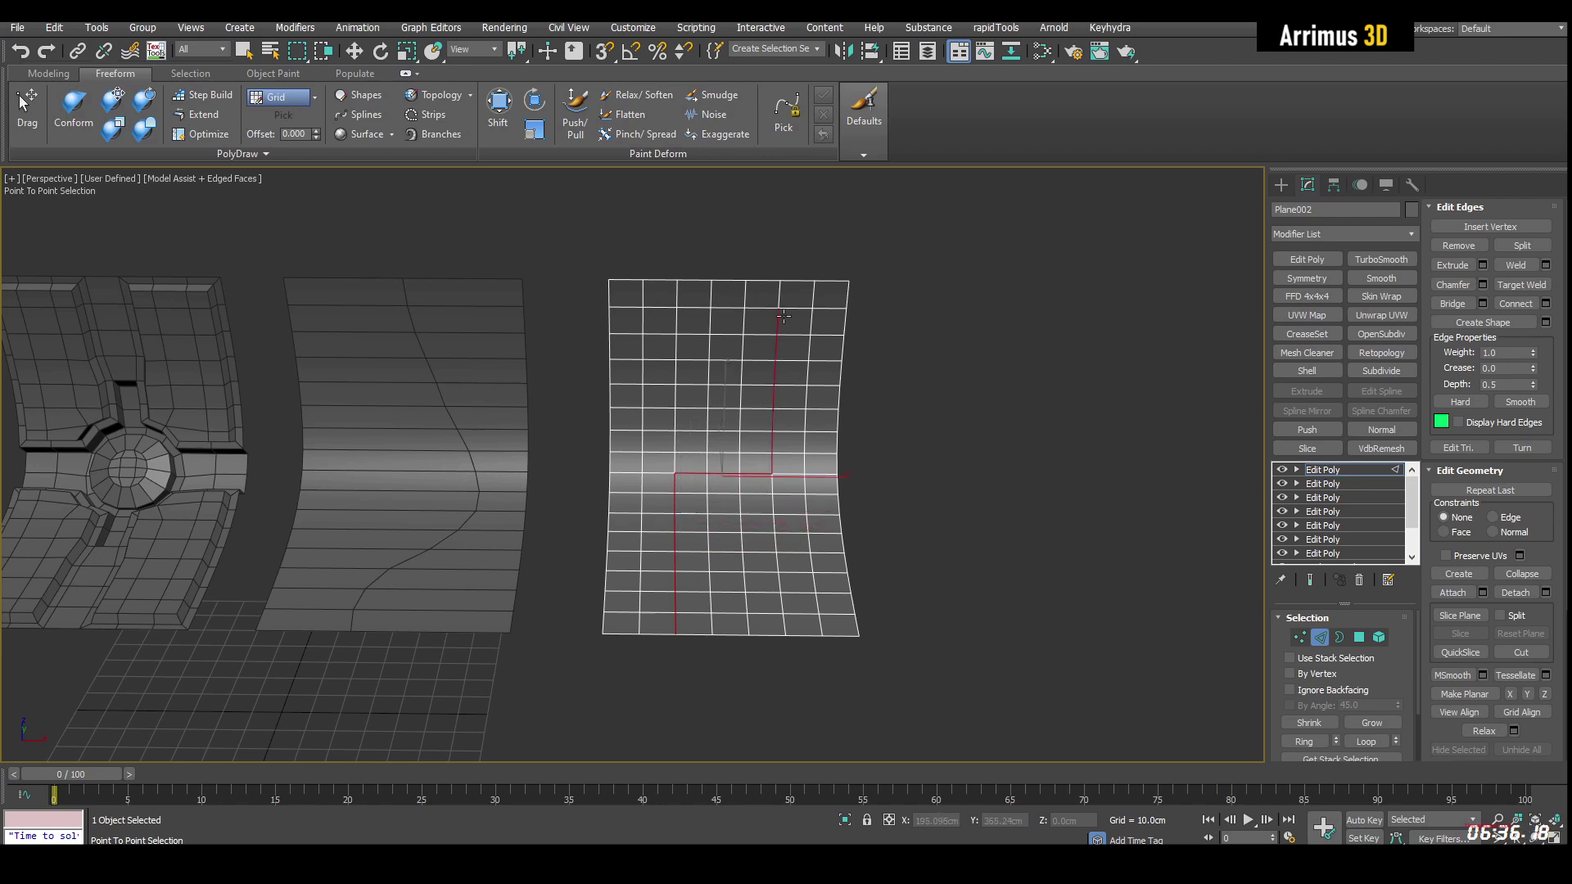
right_click(781, 290)
Convert the stepped edge path to a vertex selection, set the constraint to Face and activate the Shift brush.
alt+middle_drag(822, 524, 744, 486)
scroll(743, 480, up, 3)
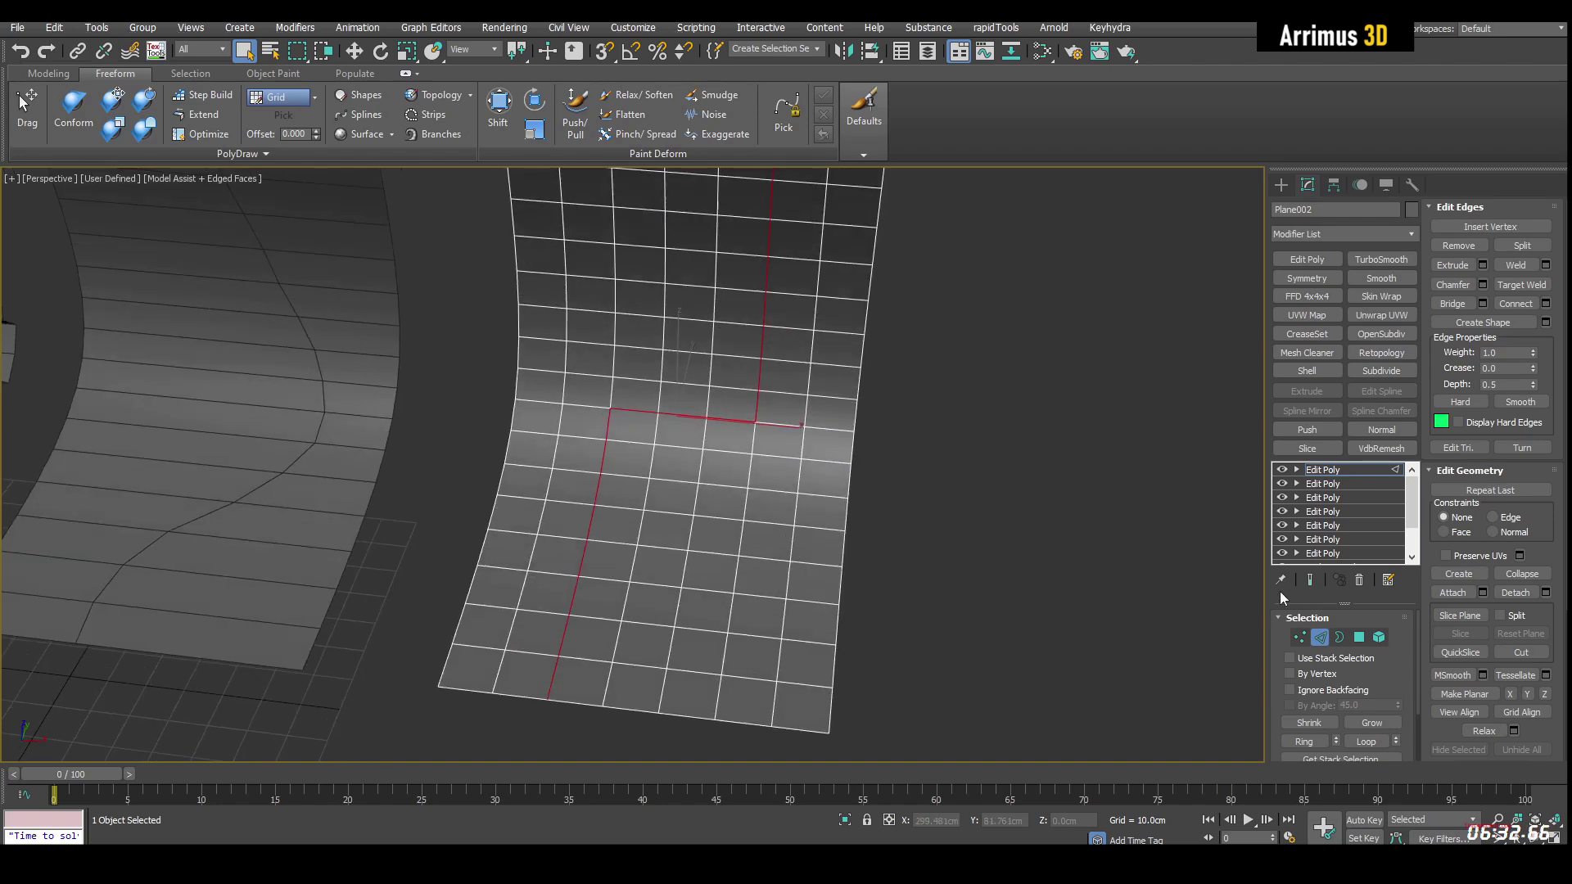
click(1298, 639)
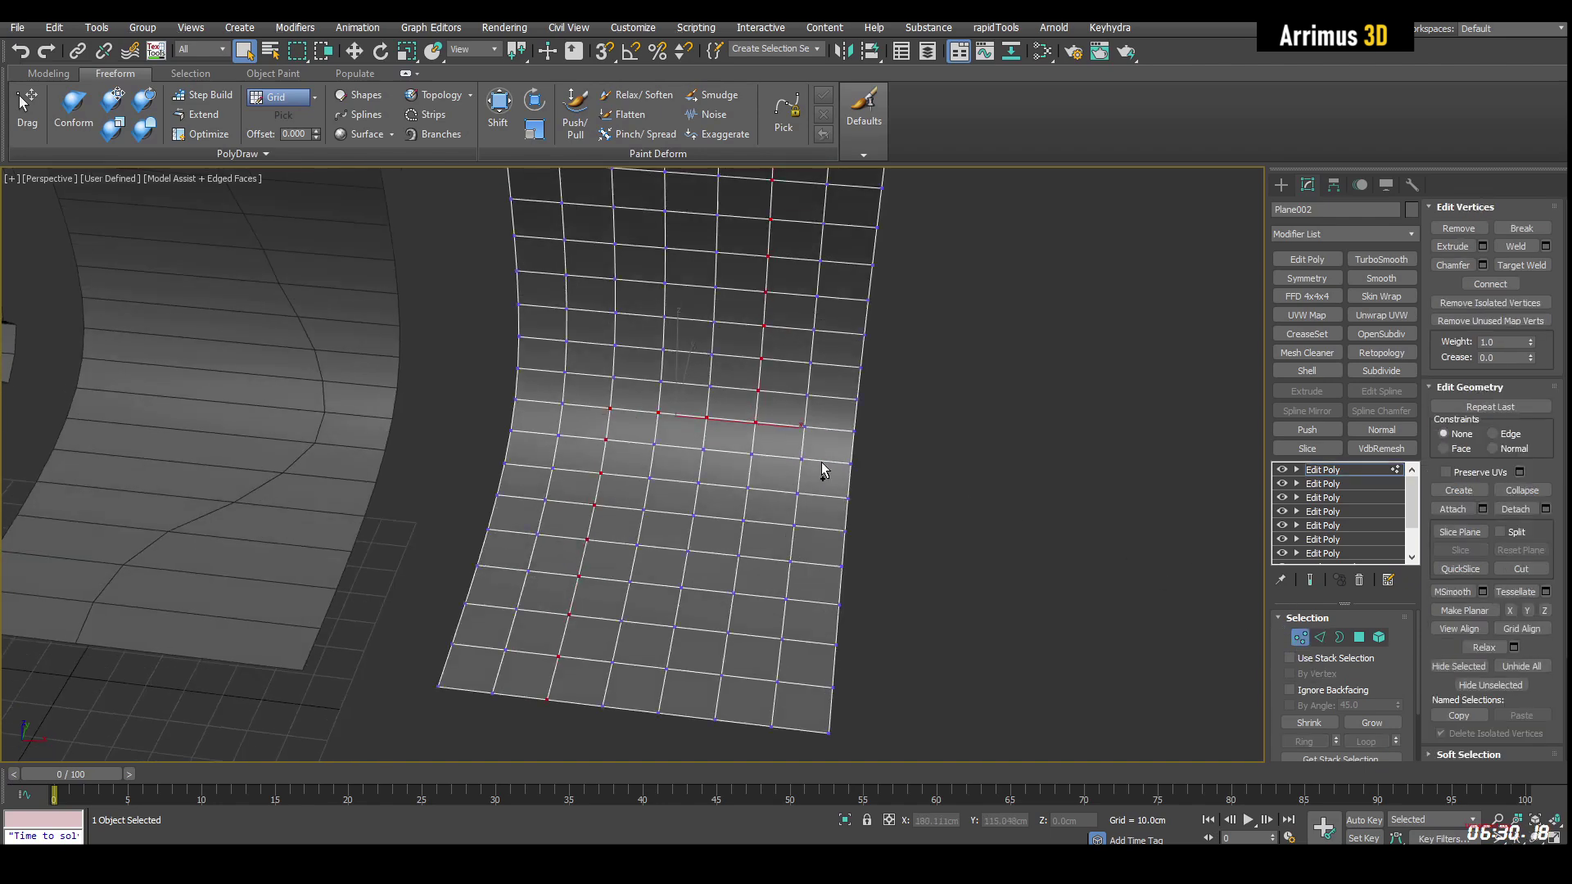
key(shift+s)
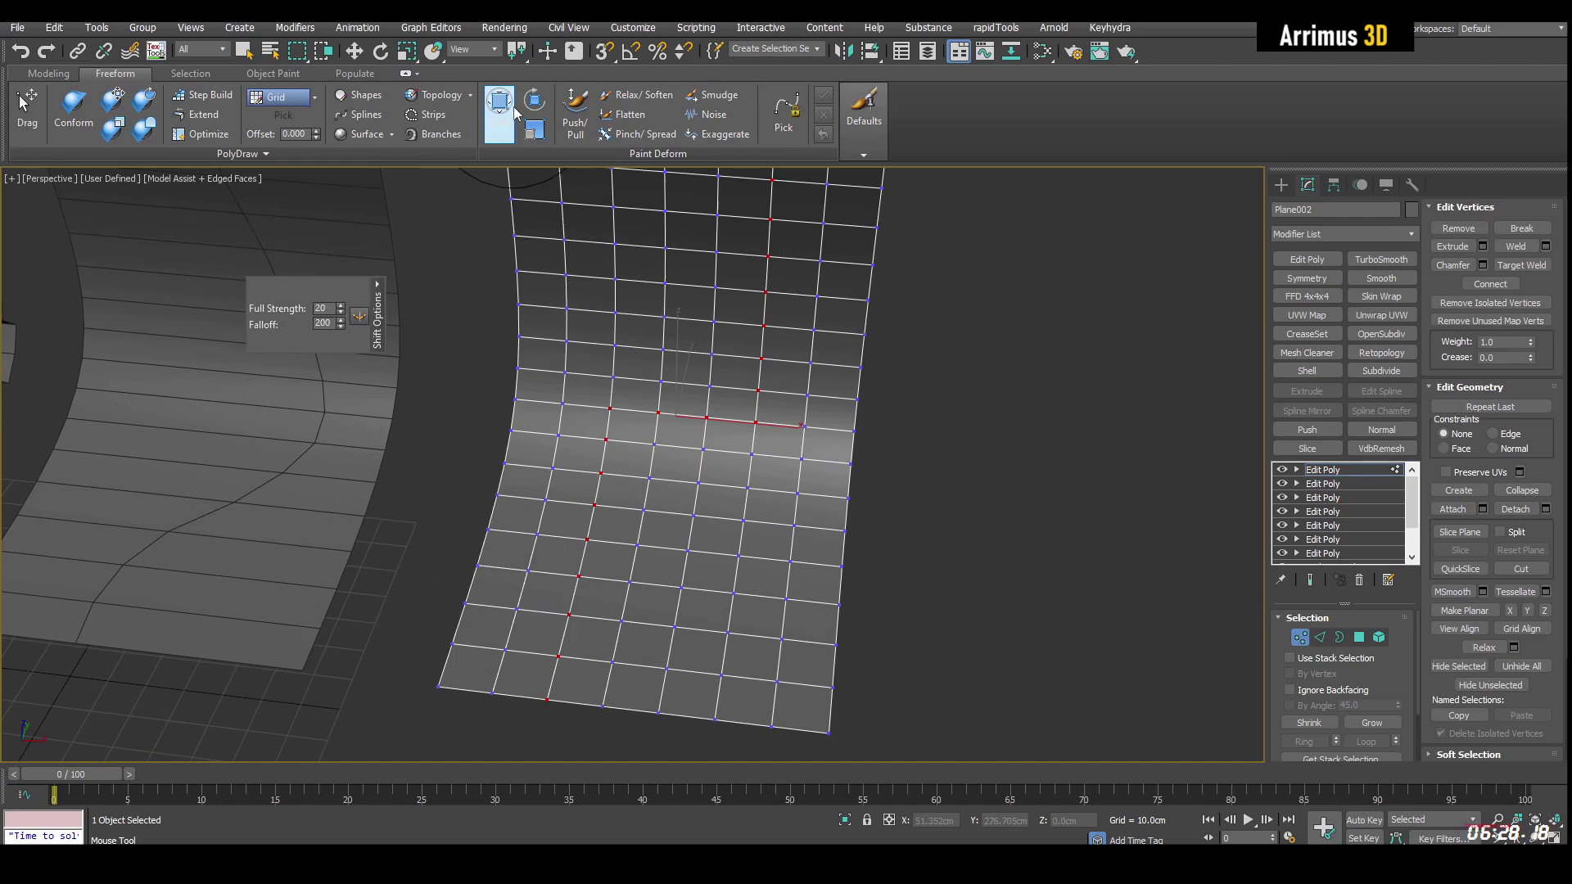
scroll(666, 449, up, 8)
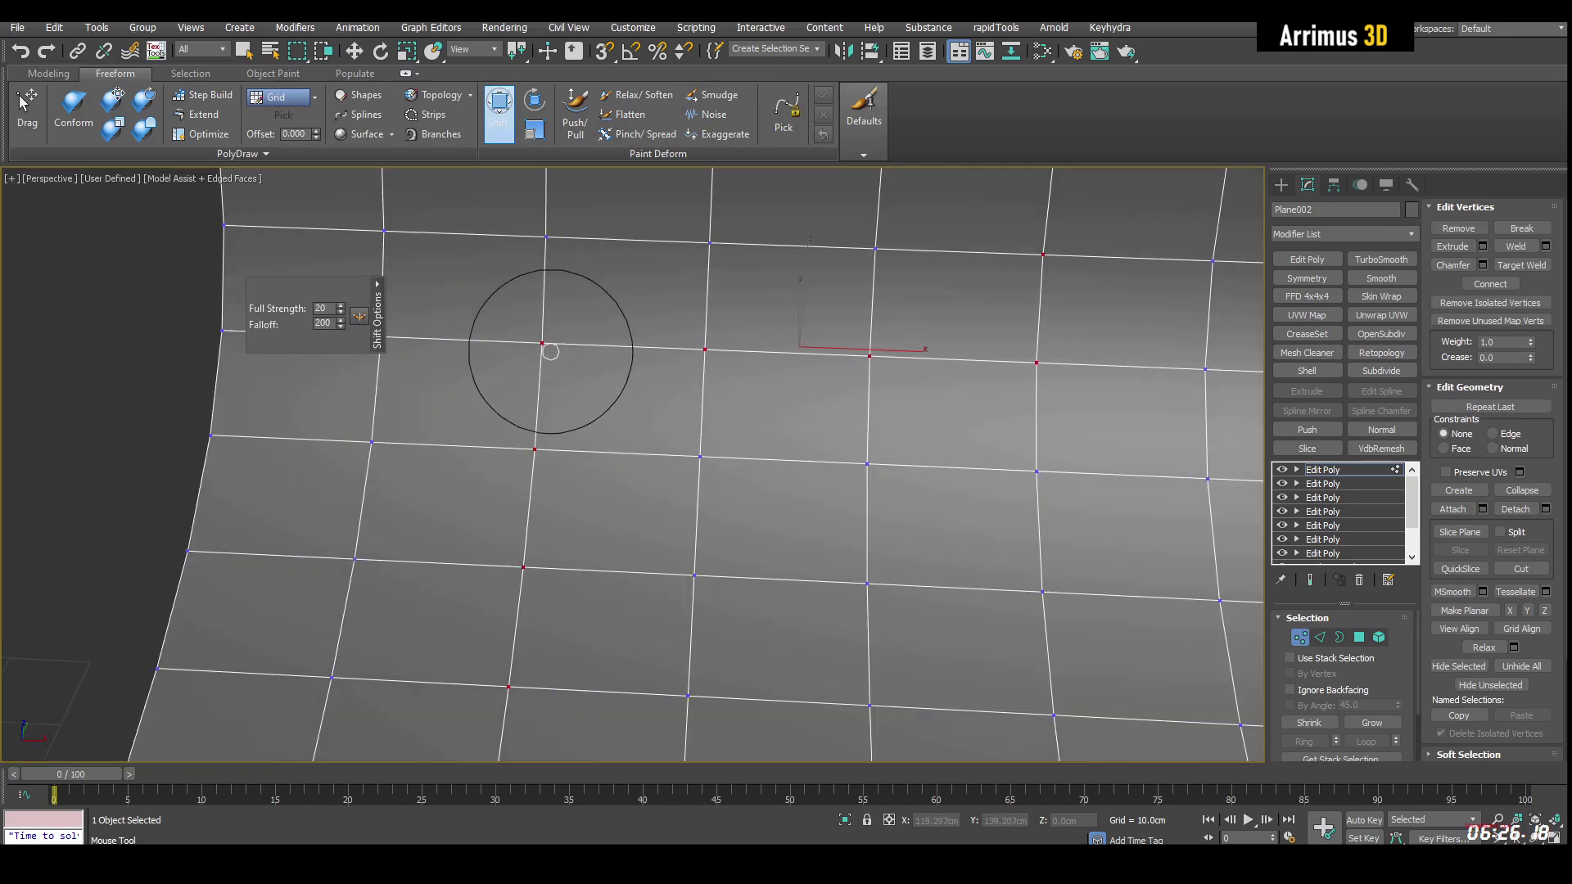
key(w)
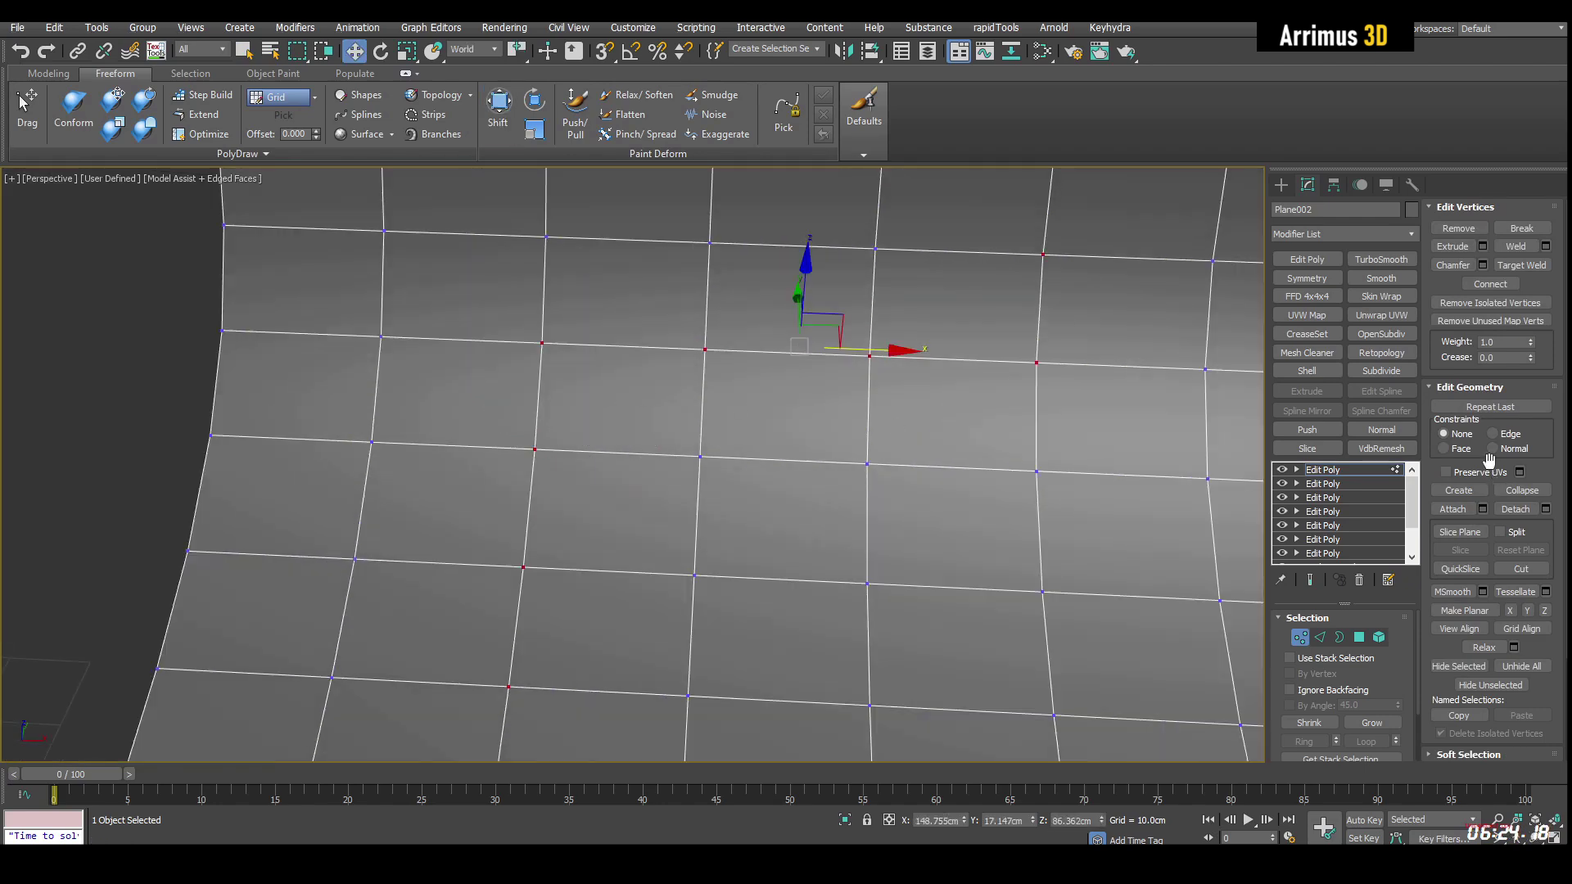
key(shift+s)
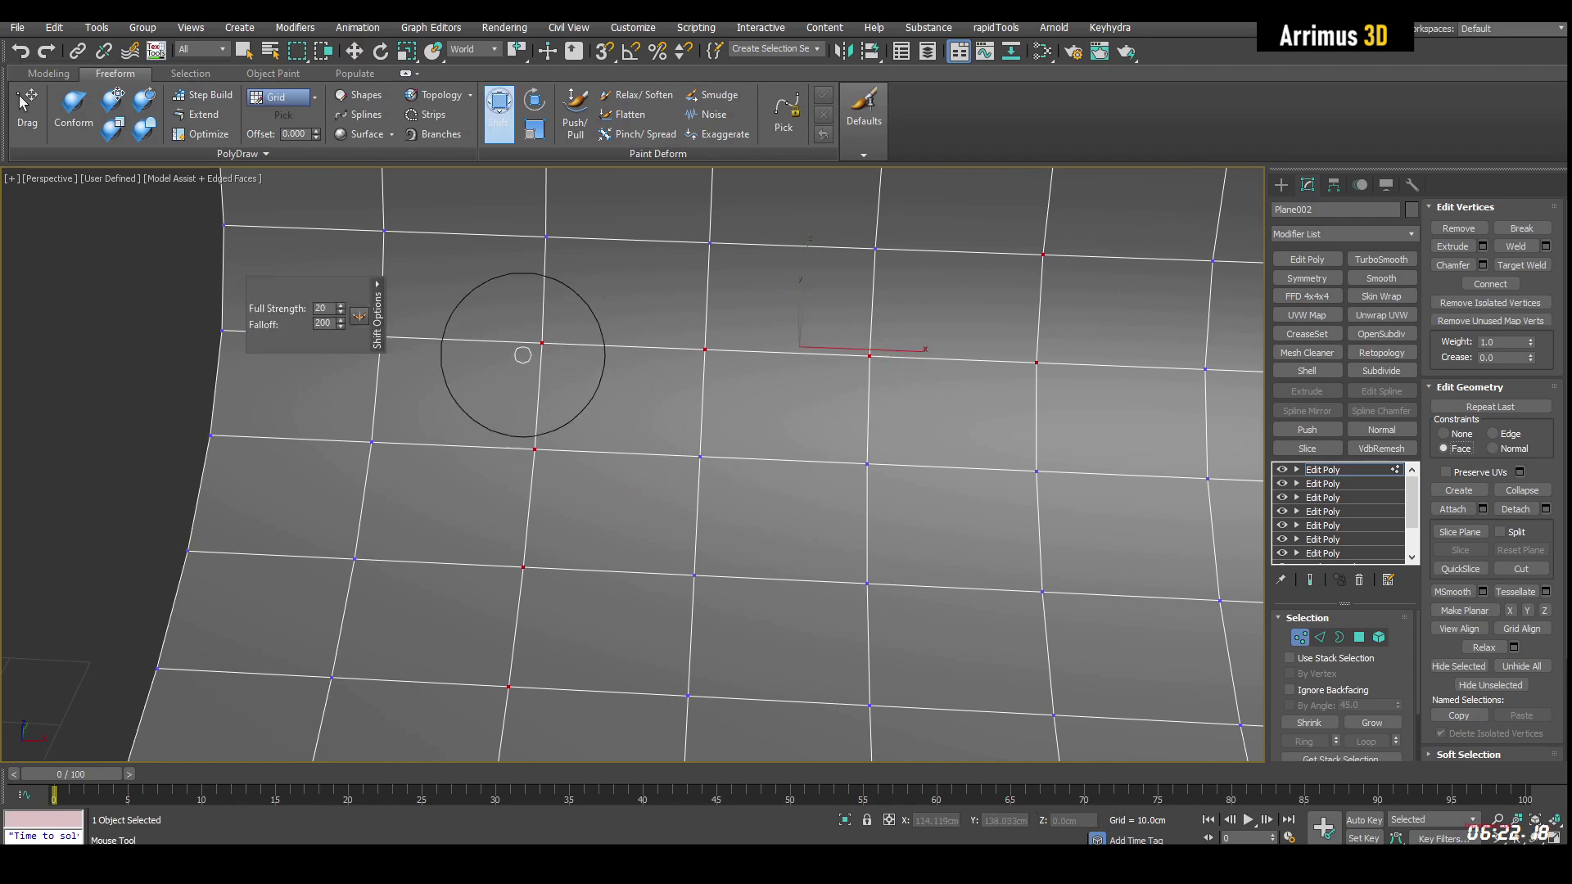
Shift the path's horizontal stretch and upper corner into a diagonal across the bend with the face-constrained brush.
drag(521, 350, 581, 369)
middle_drag(863, 357, 671, 508)
drag(683, 511, 688, 470)
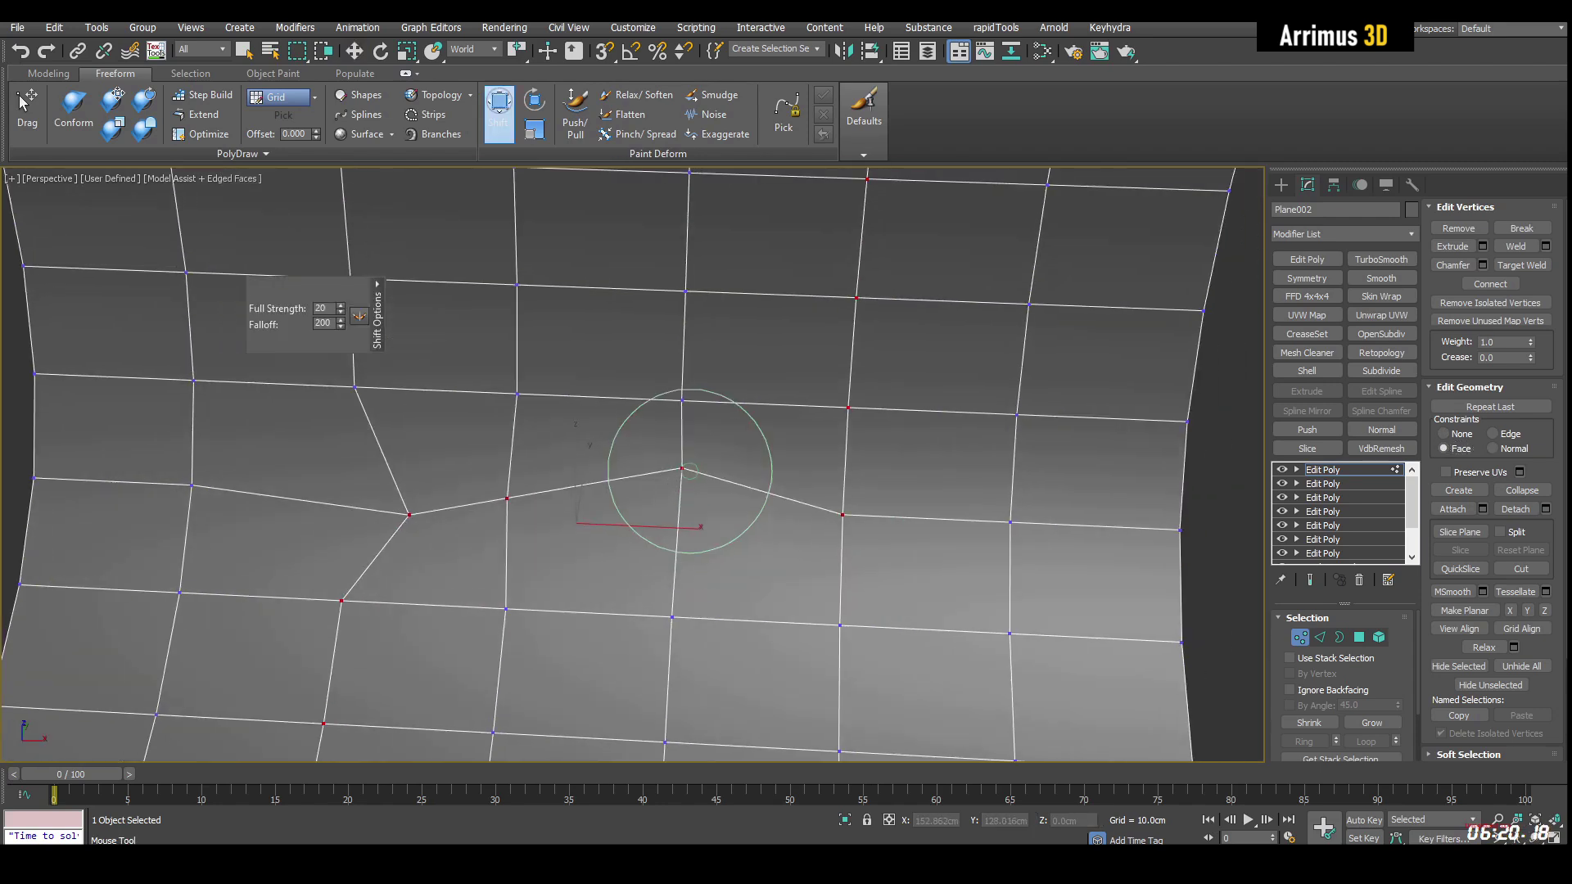
drag(860, 522, 859, 477)
drag(851, 412, 824, 369)
drag(844, 471, 751, 430)
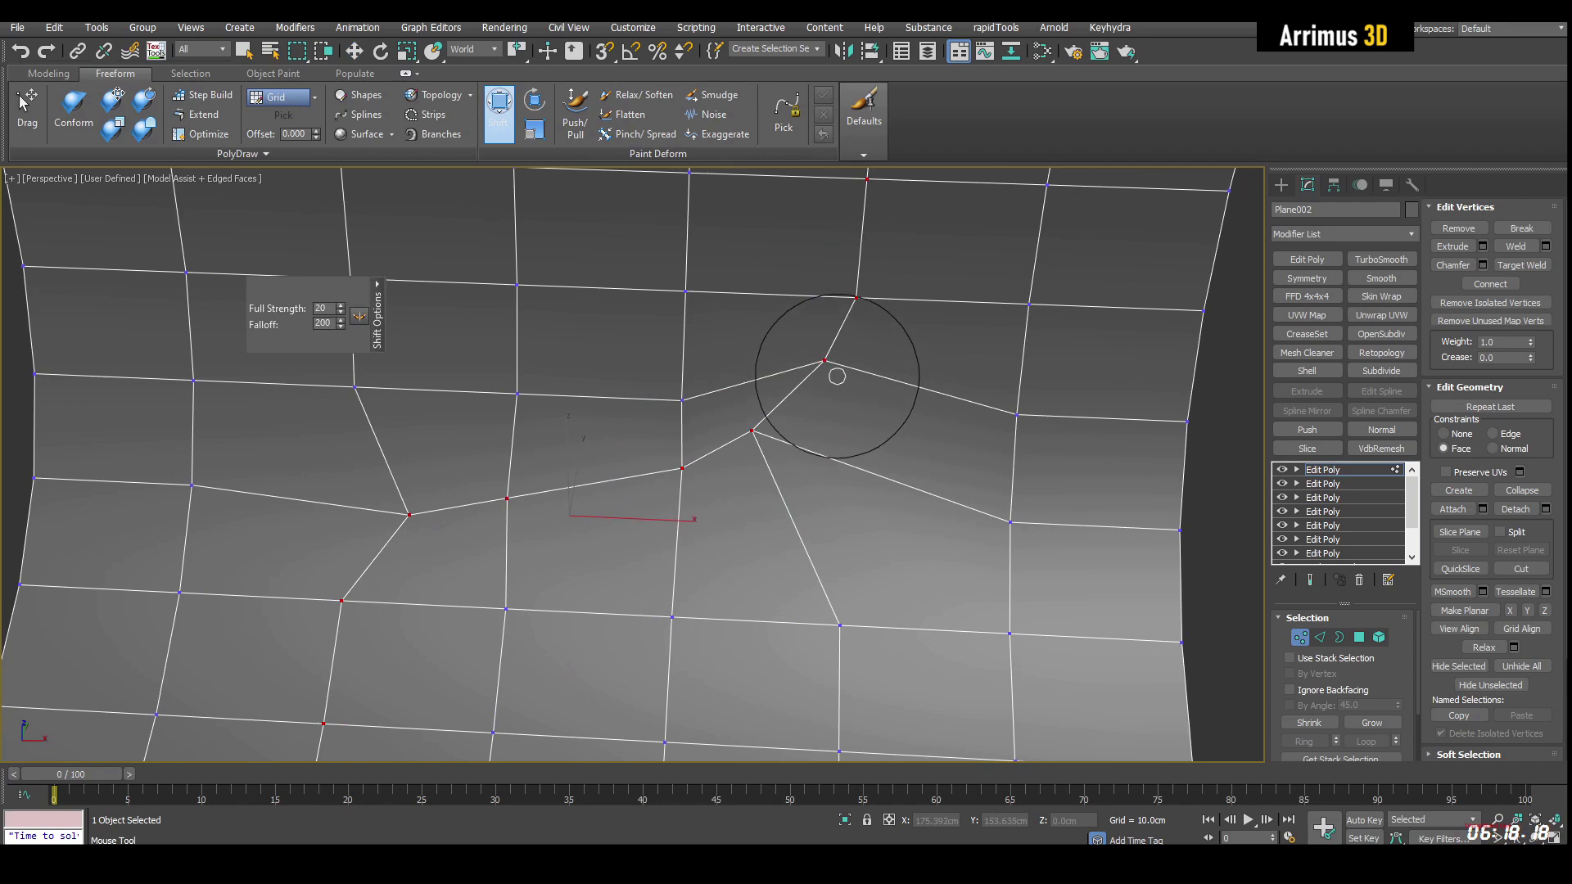
drag(663, 480, 612, 486)
Round the path's lower corner and refine the vertices across the bend into a smoother S-curve with the Shift brush.
middle_drag(407, 518, 566, 414)
drag(568, 414, 588, 424)
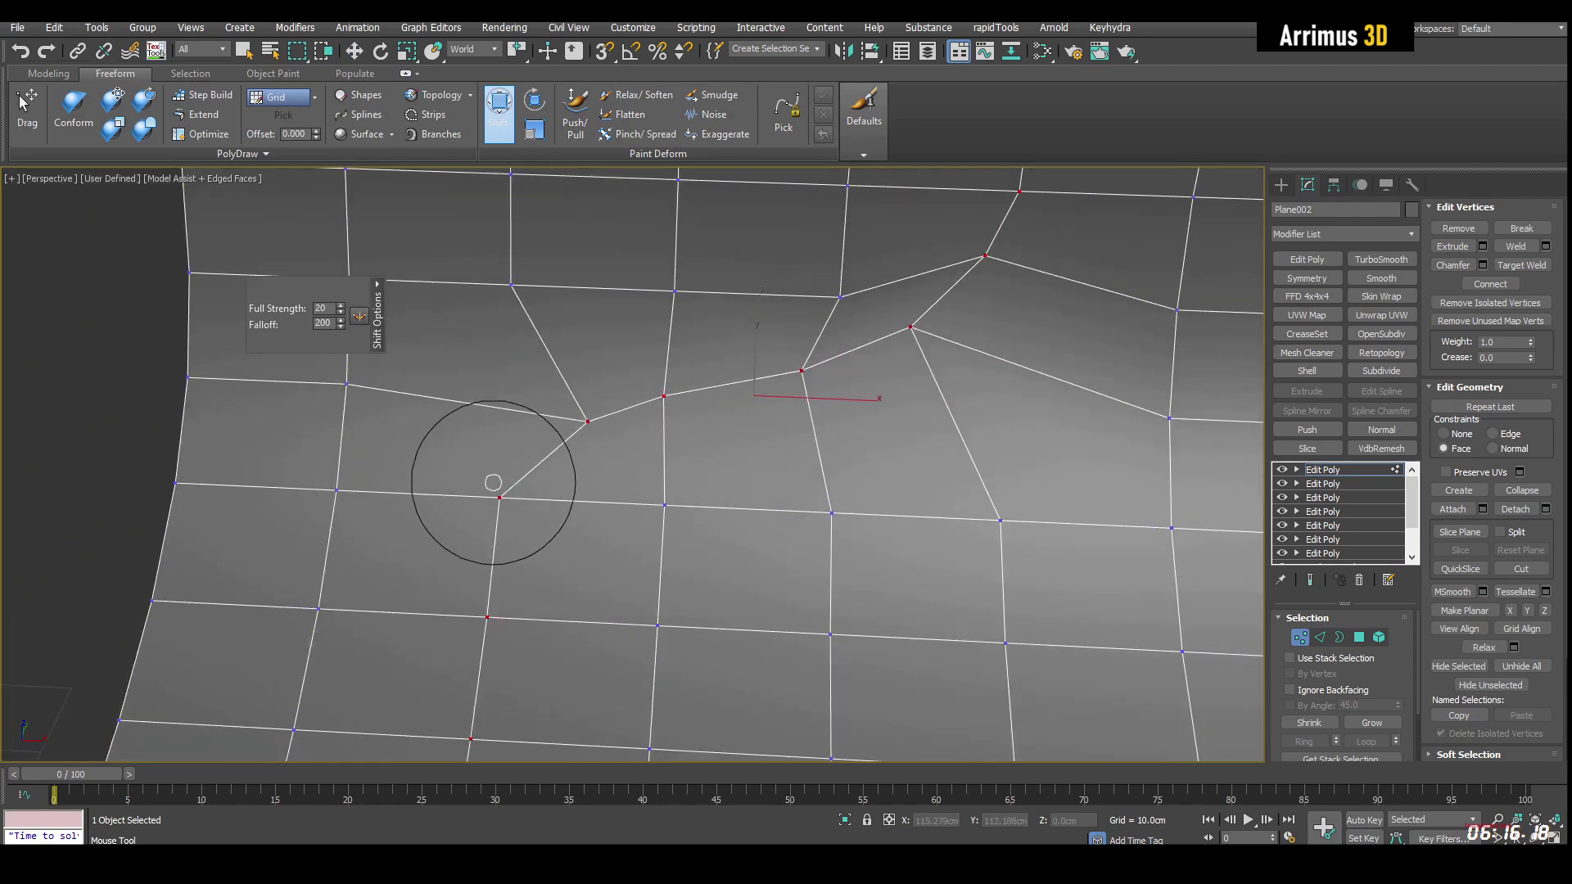
drag(493, 501, 521, 530)
middle_drag(520, 531, 523, 500)
drag(574, 394, 597, 409)
drag(668, 362, 714, 370)
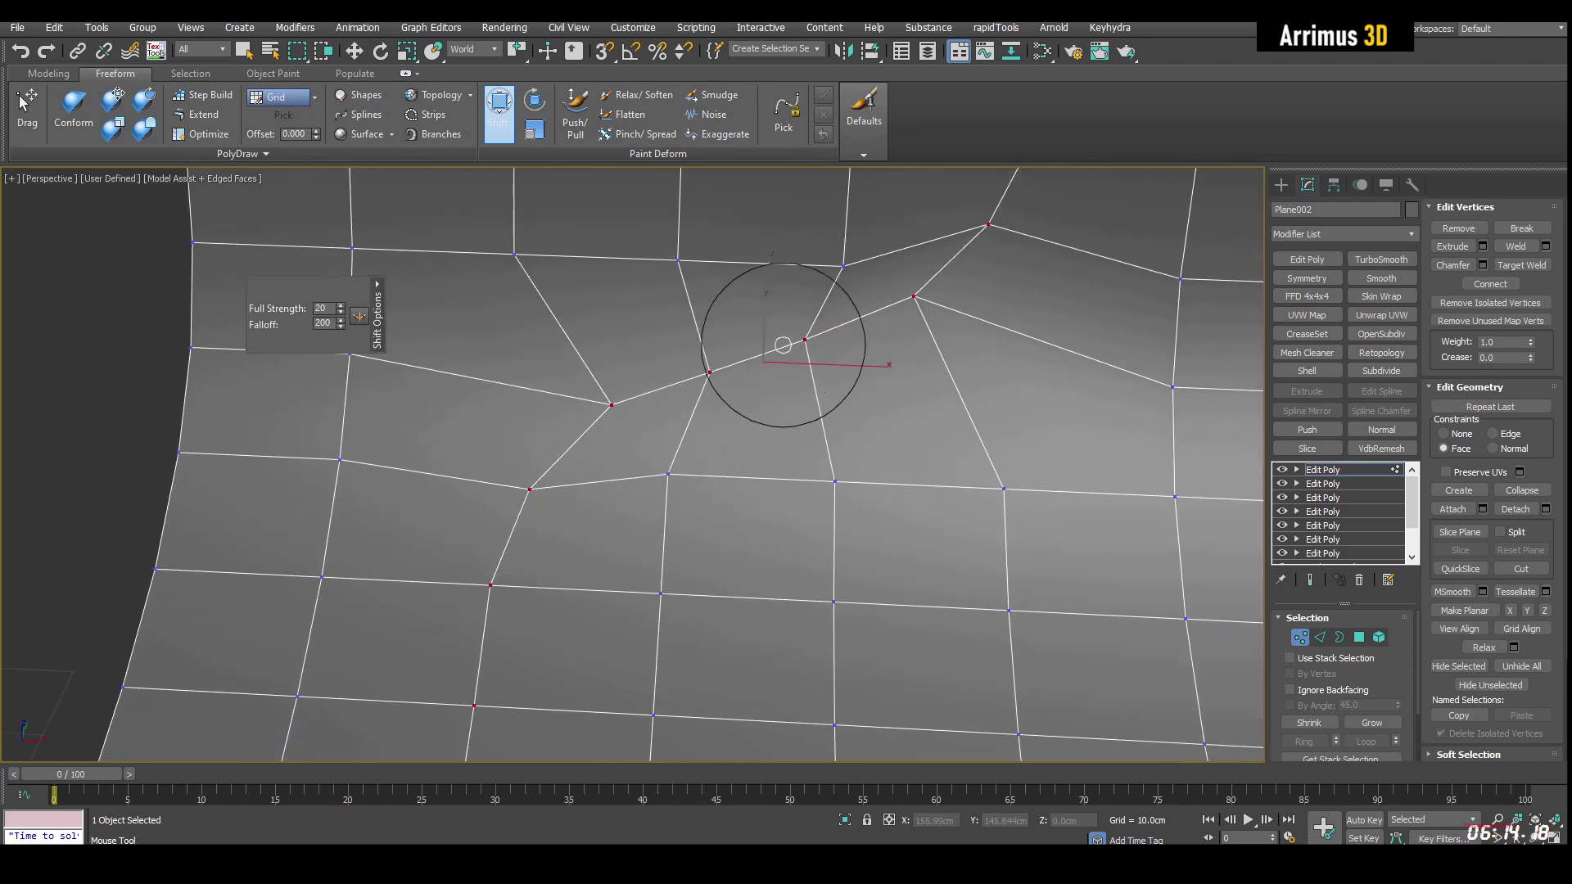
drag(801, 335, 808, 335)
drag(917, 304, 924, 303)
middle_drag(999, 273, 948, 420)
mouse_move(959, 335)
mouse_down()
mouse_move(965, 286)
mouse_move(849, 449)
mouse_up()
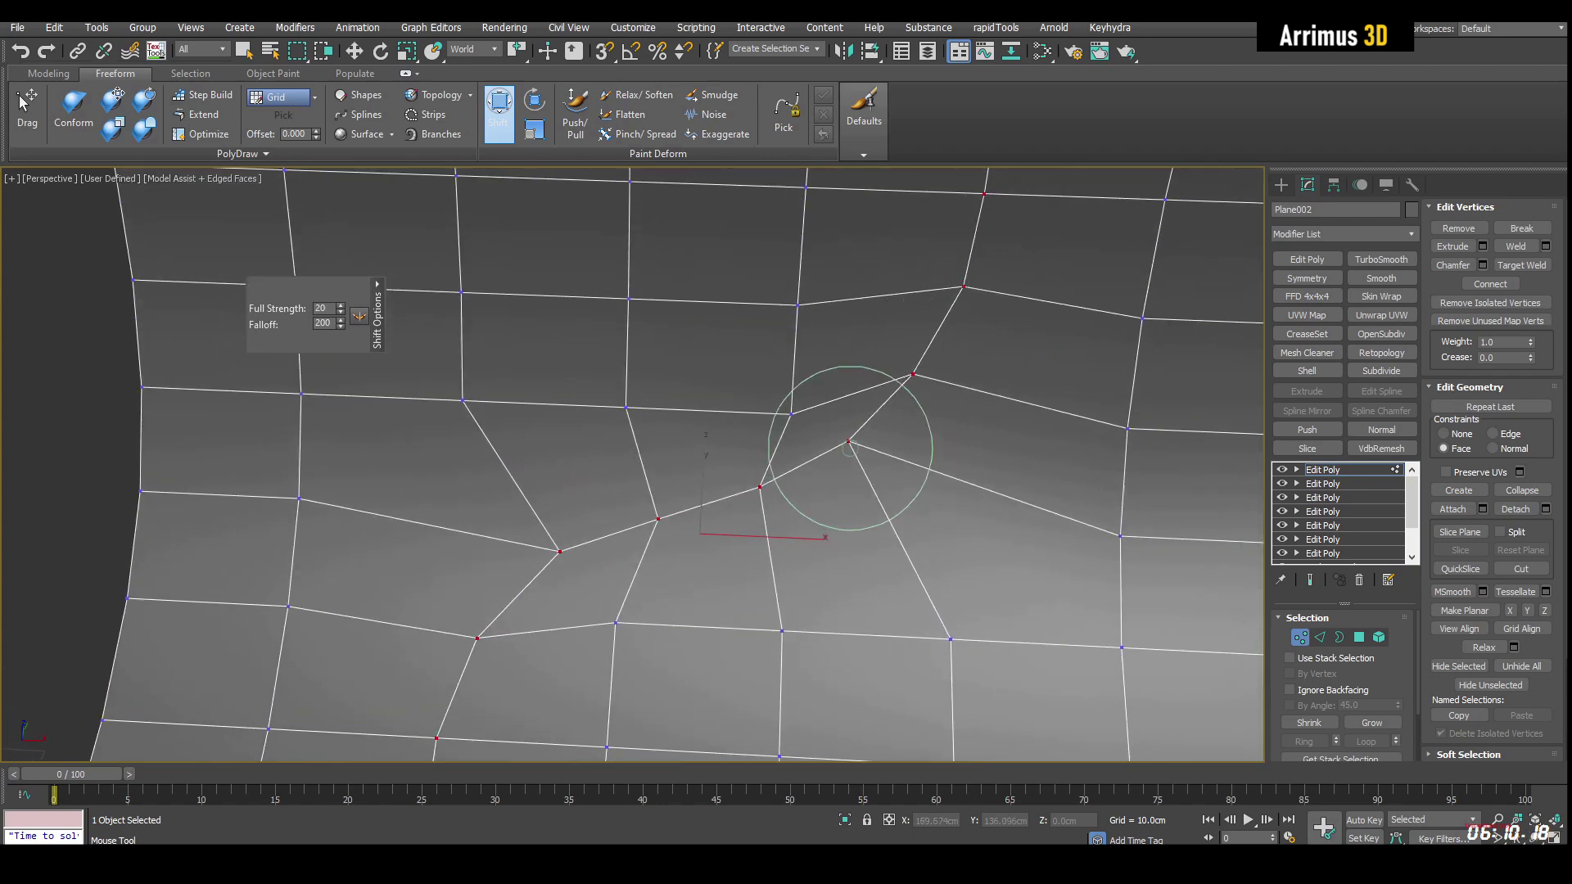
middle_drag(771, 496, 783, 474)
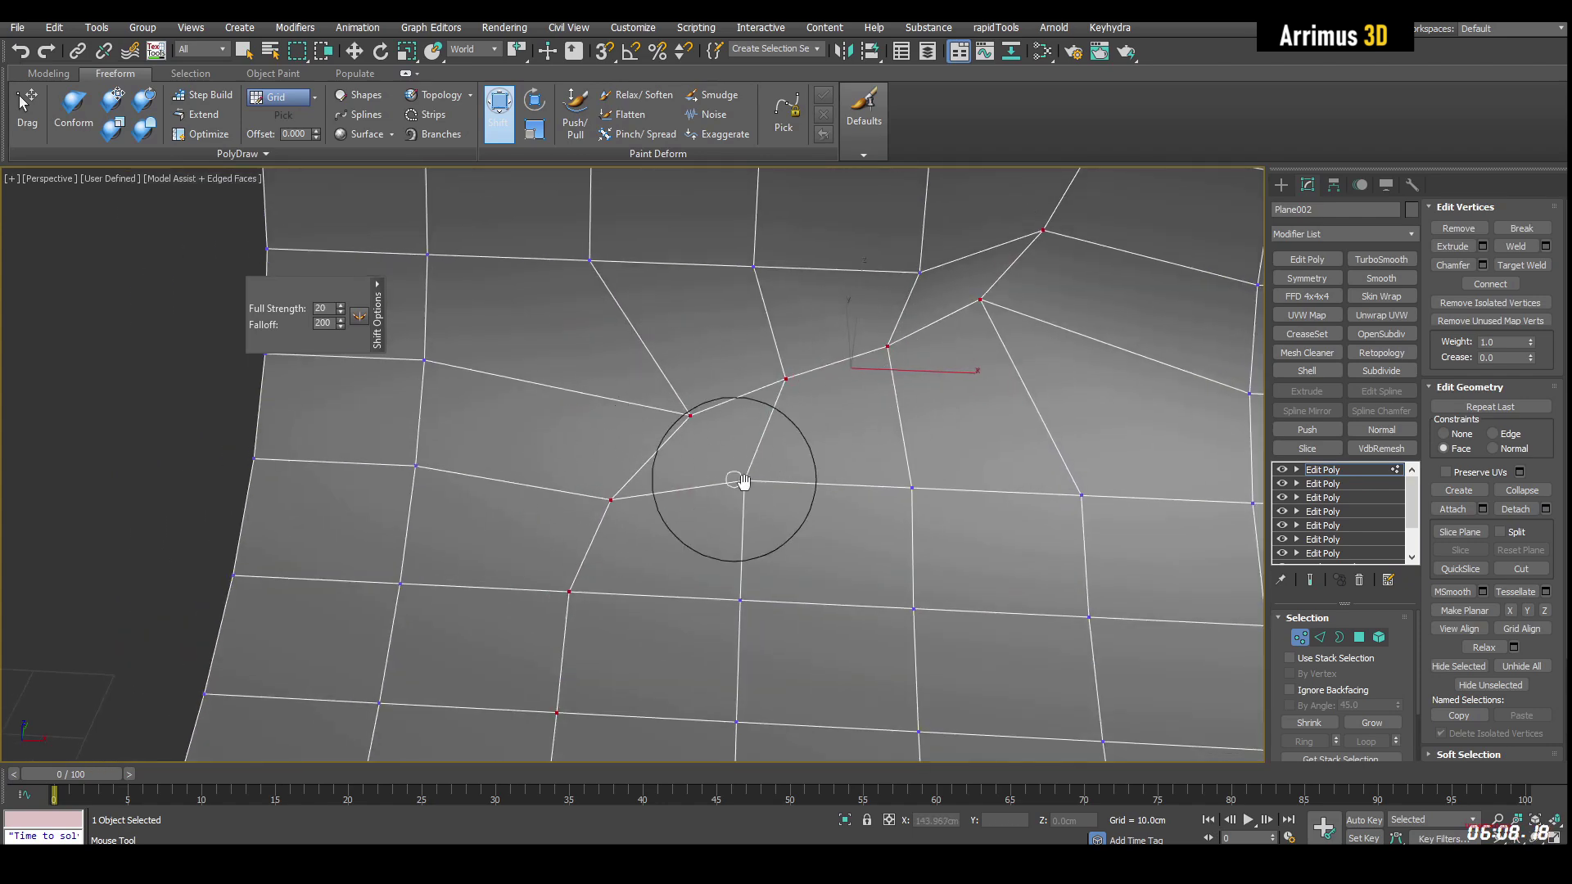
scroll(704, 442, down, 3)
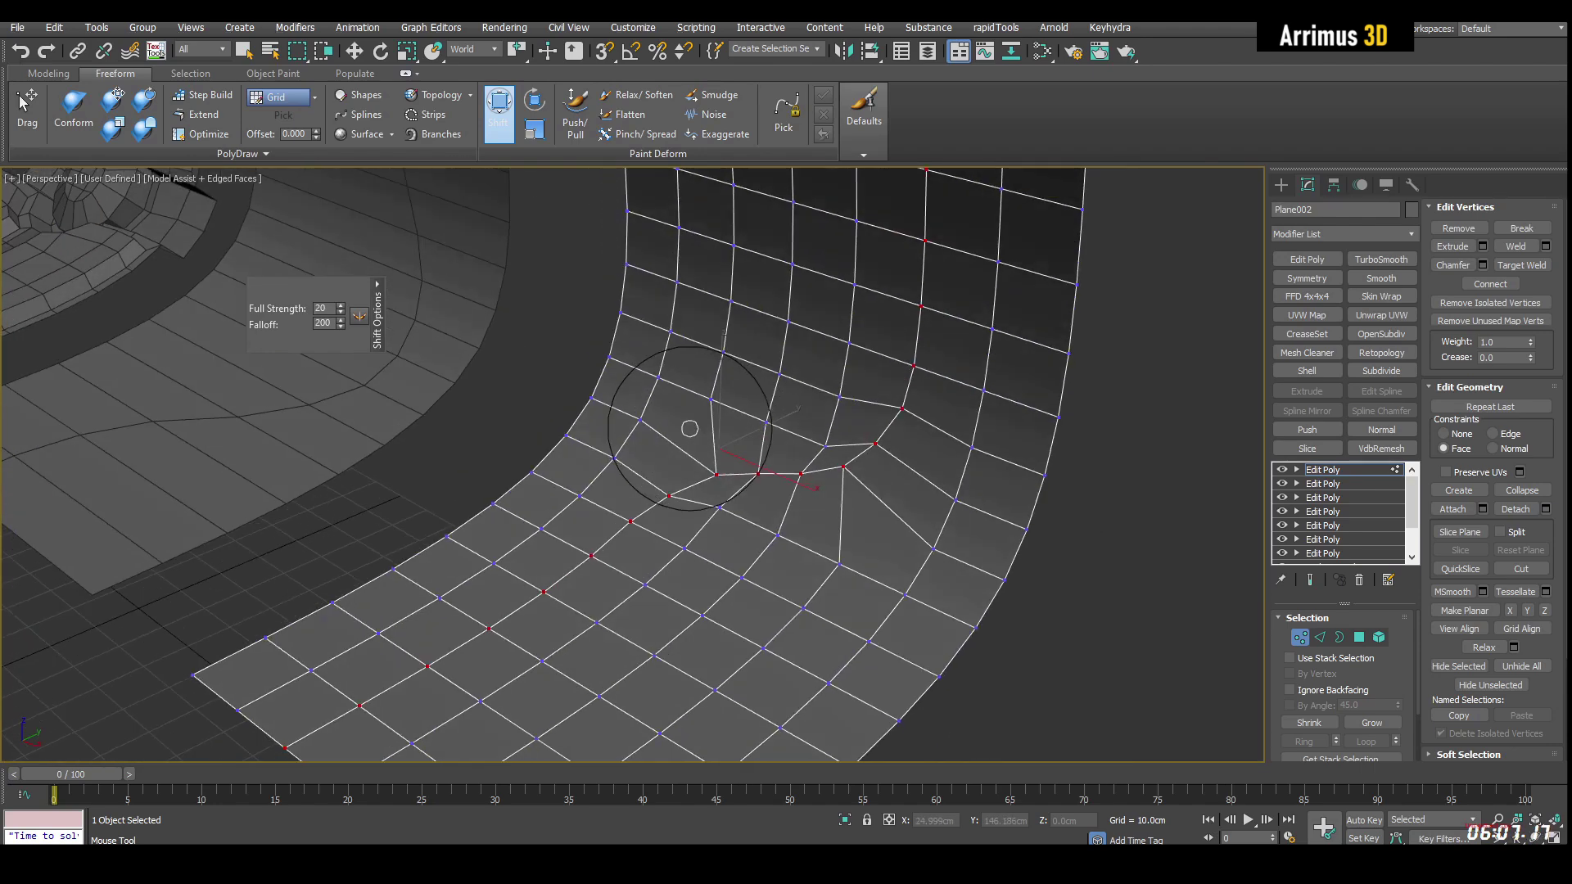
Switch to edge level and chamfer the S-shaped edge path into a narrow strip with a centre edge.
key(w)
scroll(851, 474, up, 3)
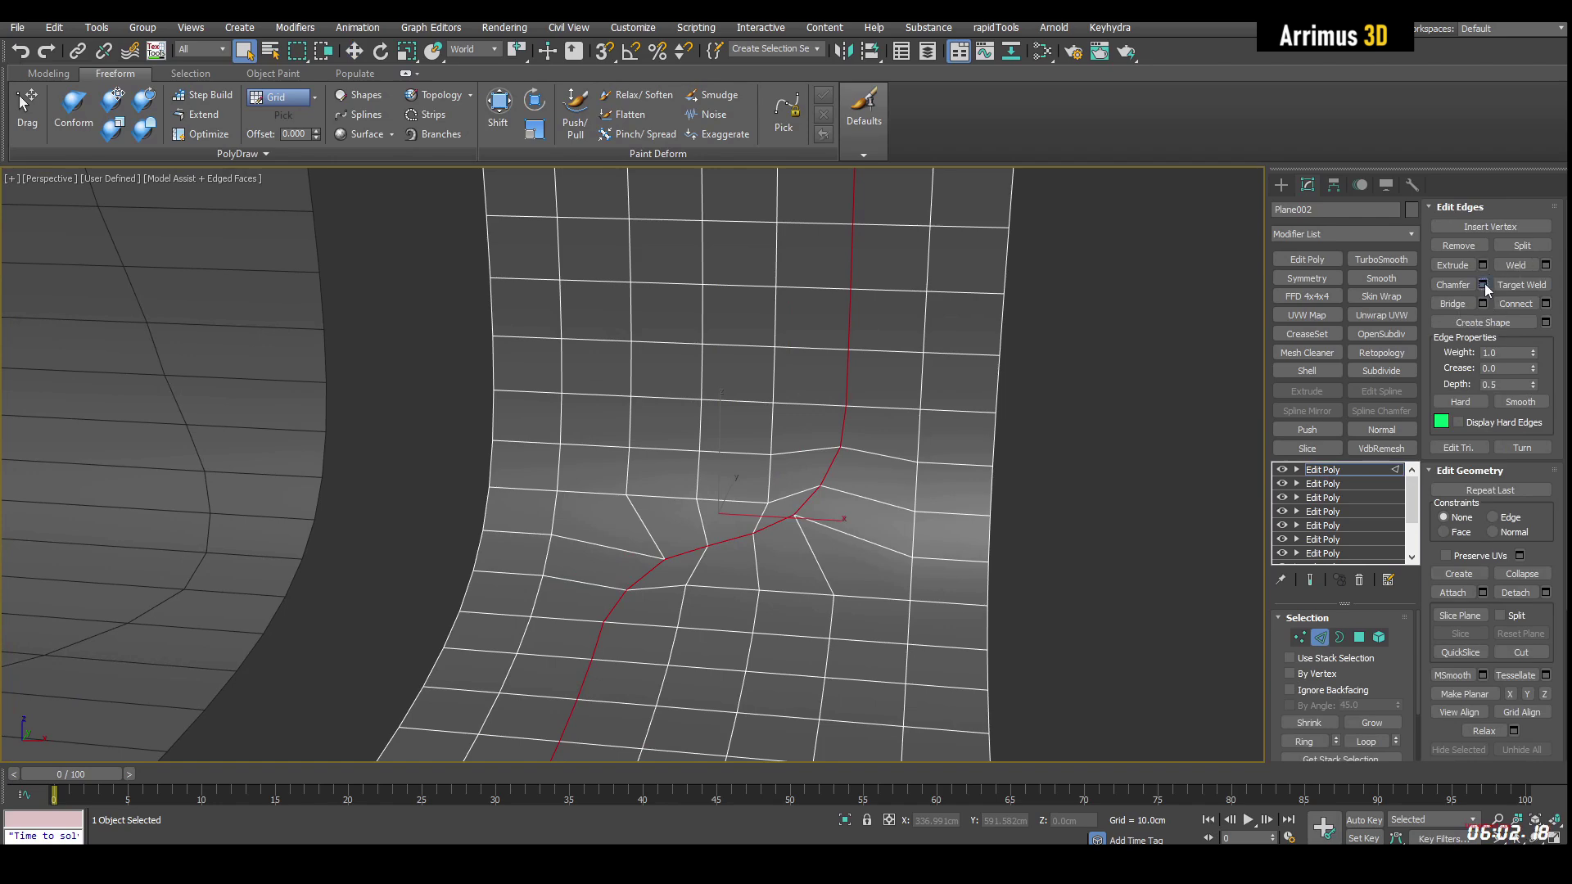
click(1483, 284)
scroll(1074, 377, up, 2)
click(1044, 676)
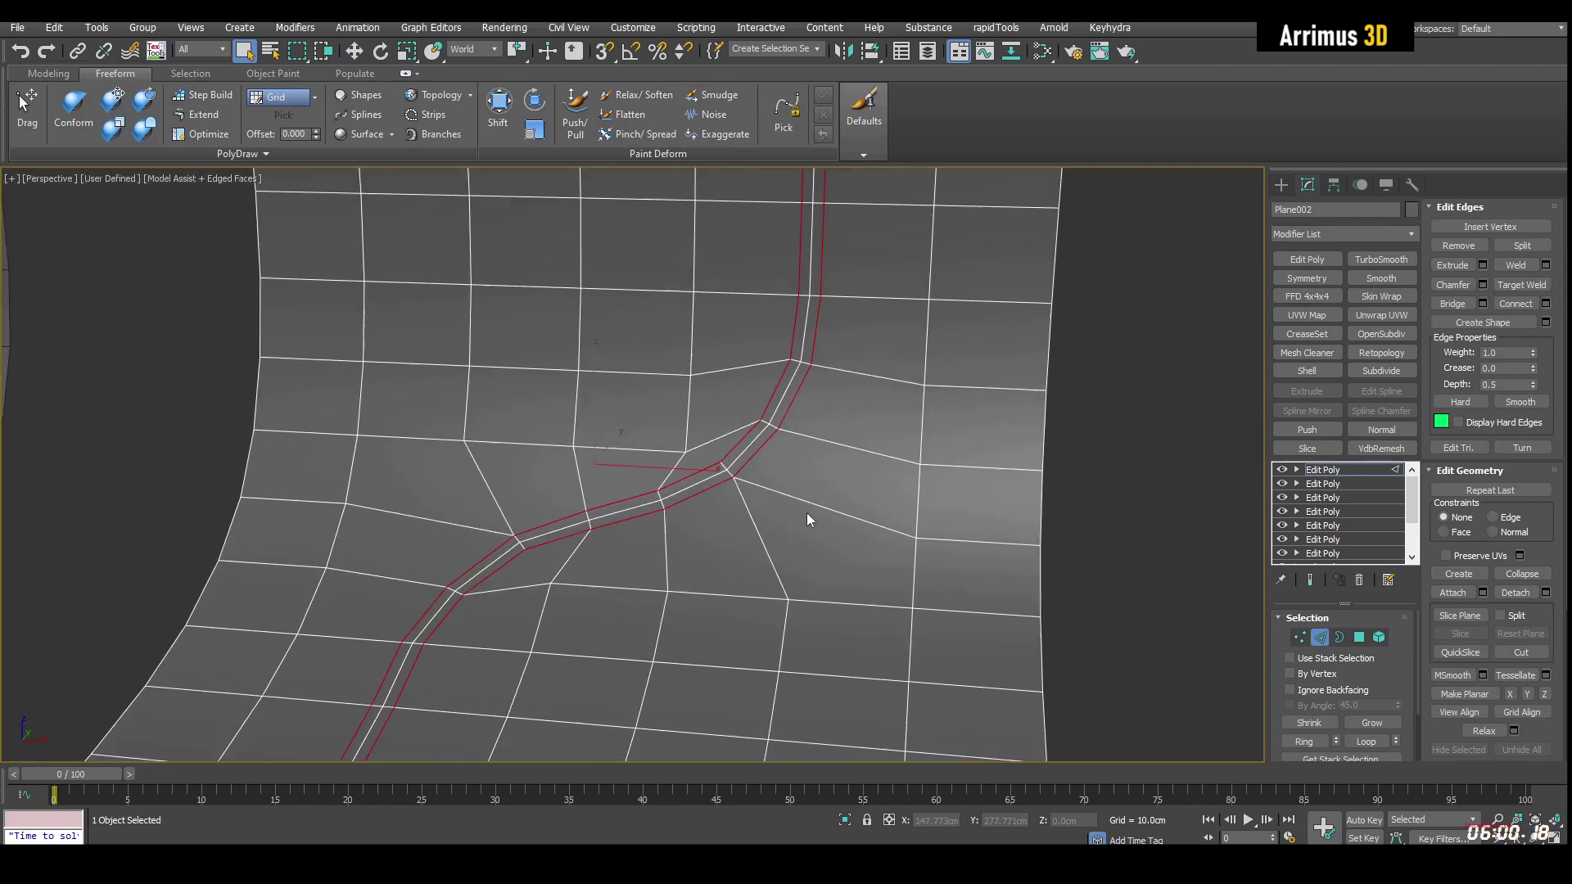
Convert the chamfered edges to a polygon selection and apply a Group bevel with Height 0.0cm and Outline Amount -0.24cm.
scroll(807, 512, up, 3)
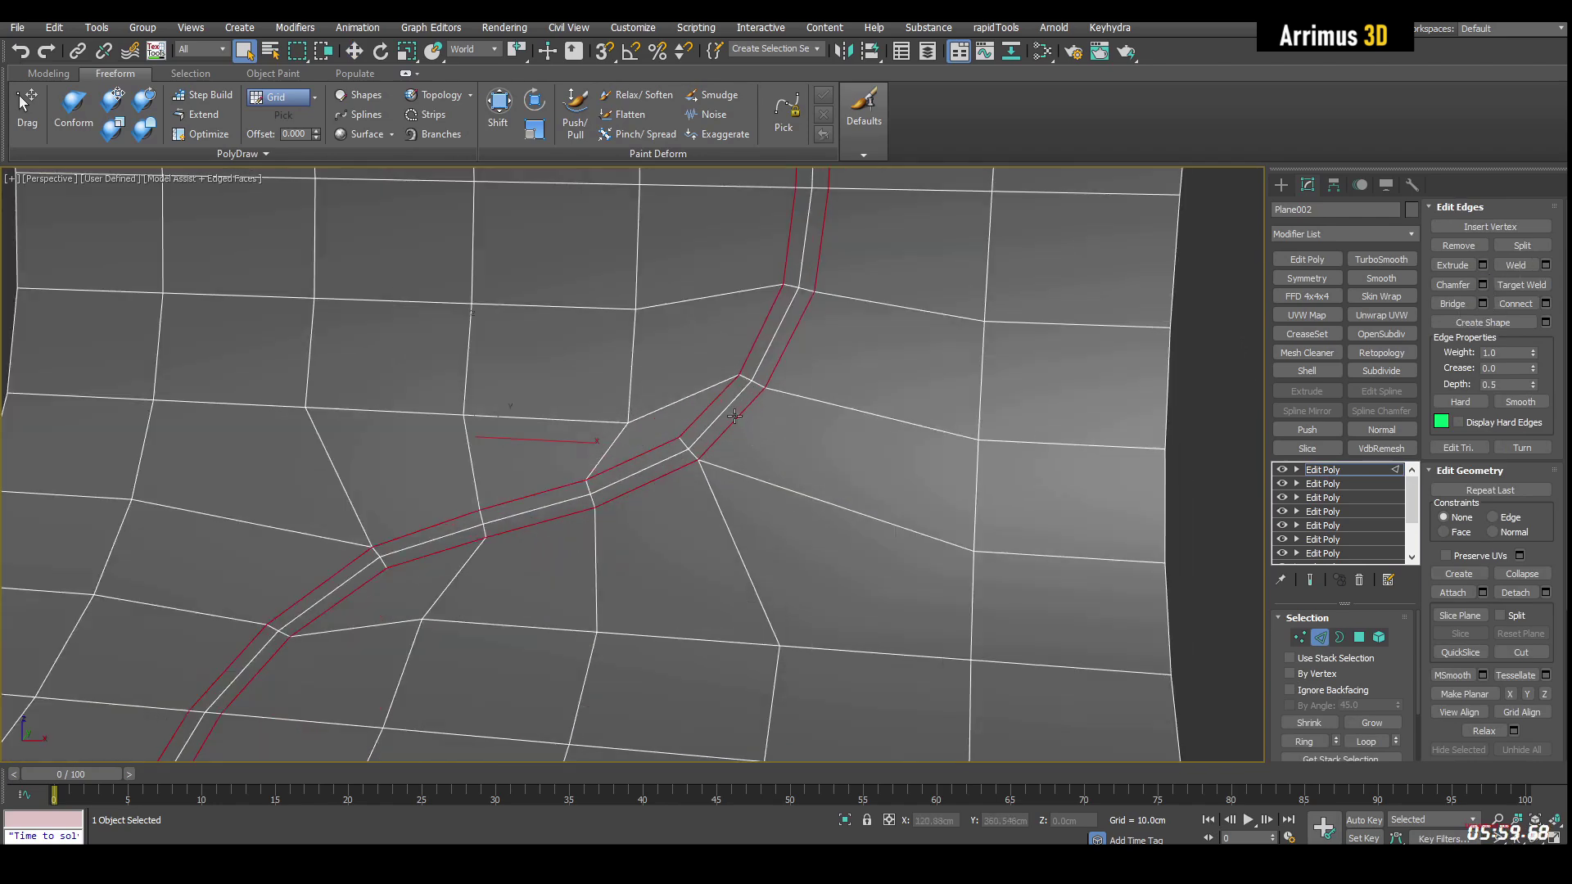
ctrl+click(1360, 638)
scroll(853, 473, up, 3)
mouse_move(853, 470)
middle_down()
mouse_move(854, 499)
mouse_move(858, 481)
middle_up()
key(ctrl+shift+b)
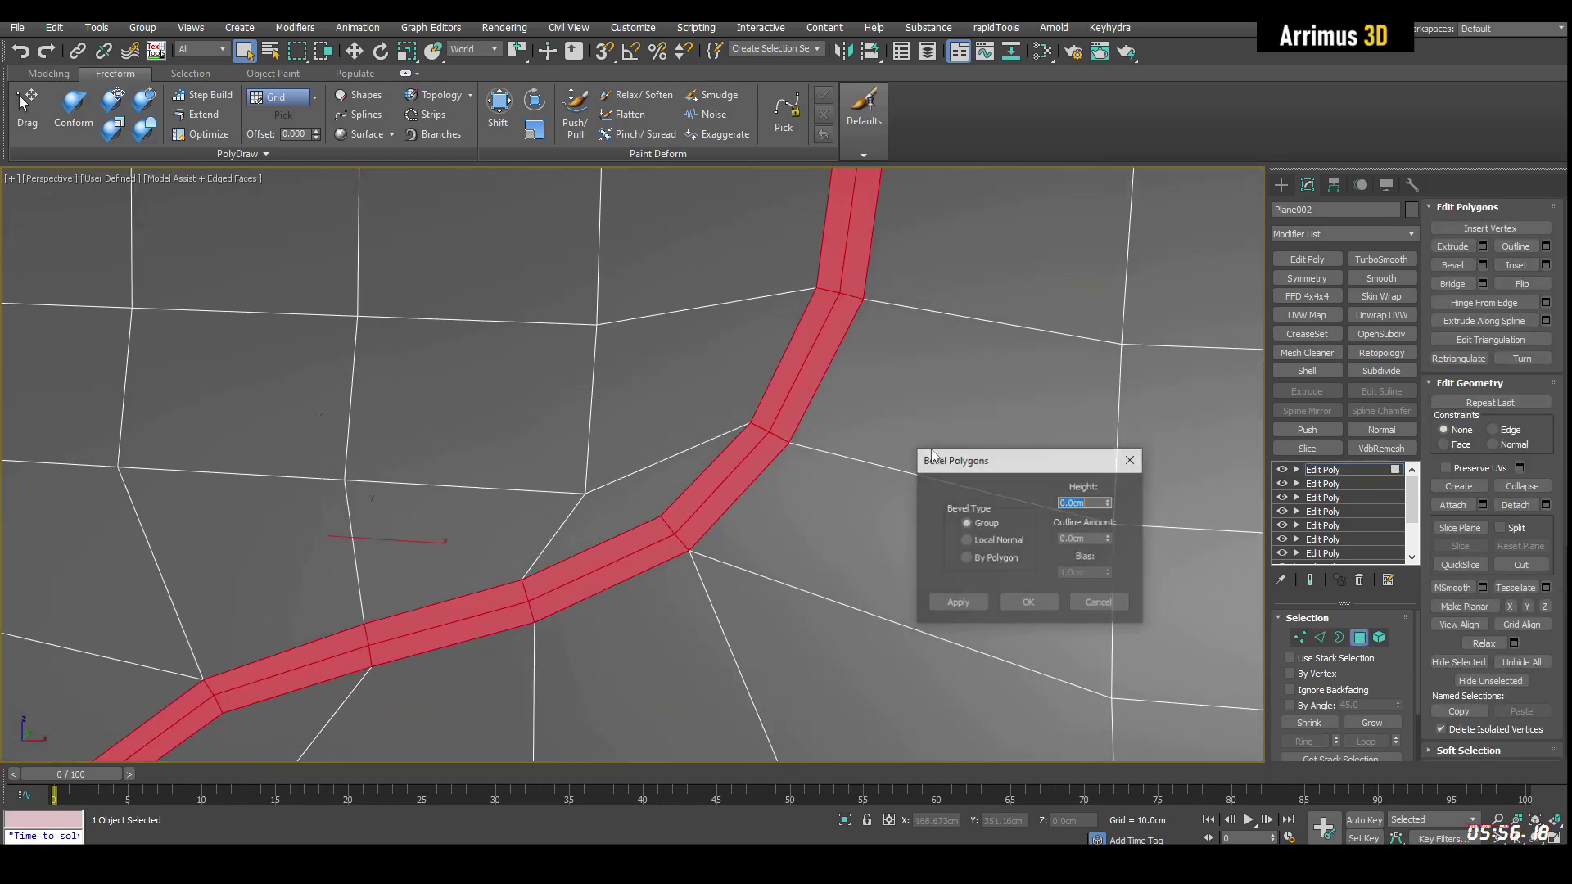
drag(1110, 538, 1098, 571)
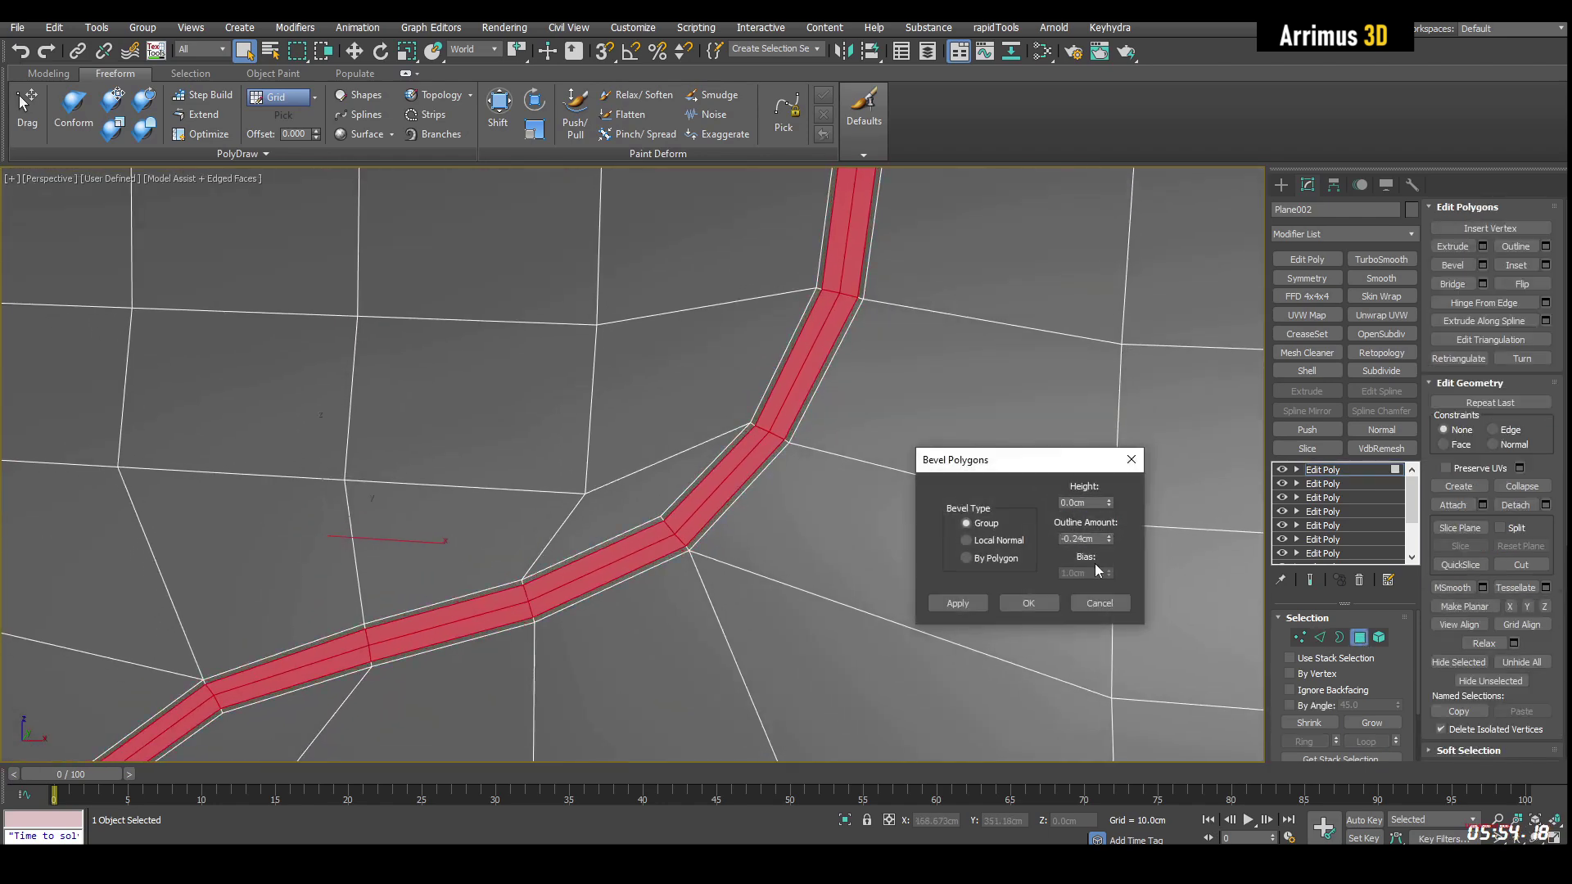
click(980, 606)
Bevel the strip a second time by adjusting its Height to sink it into a groove.
drag(1110, 502, 1110, 485)
click(1039, 601)
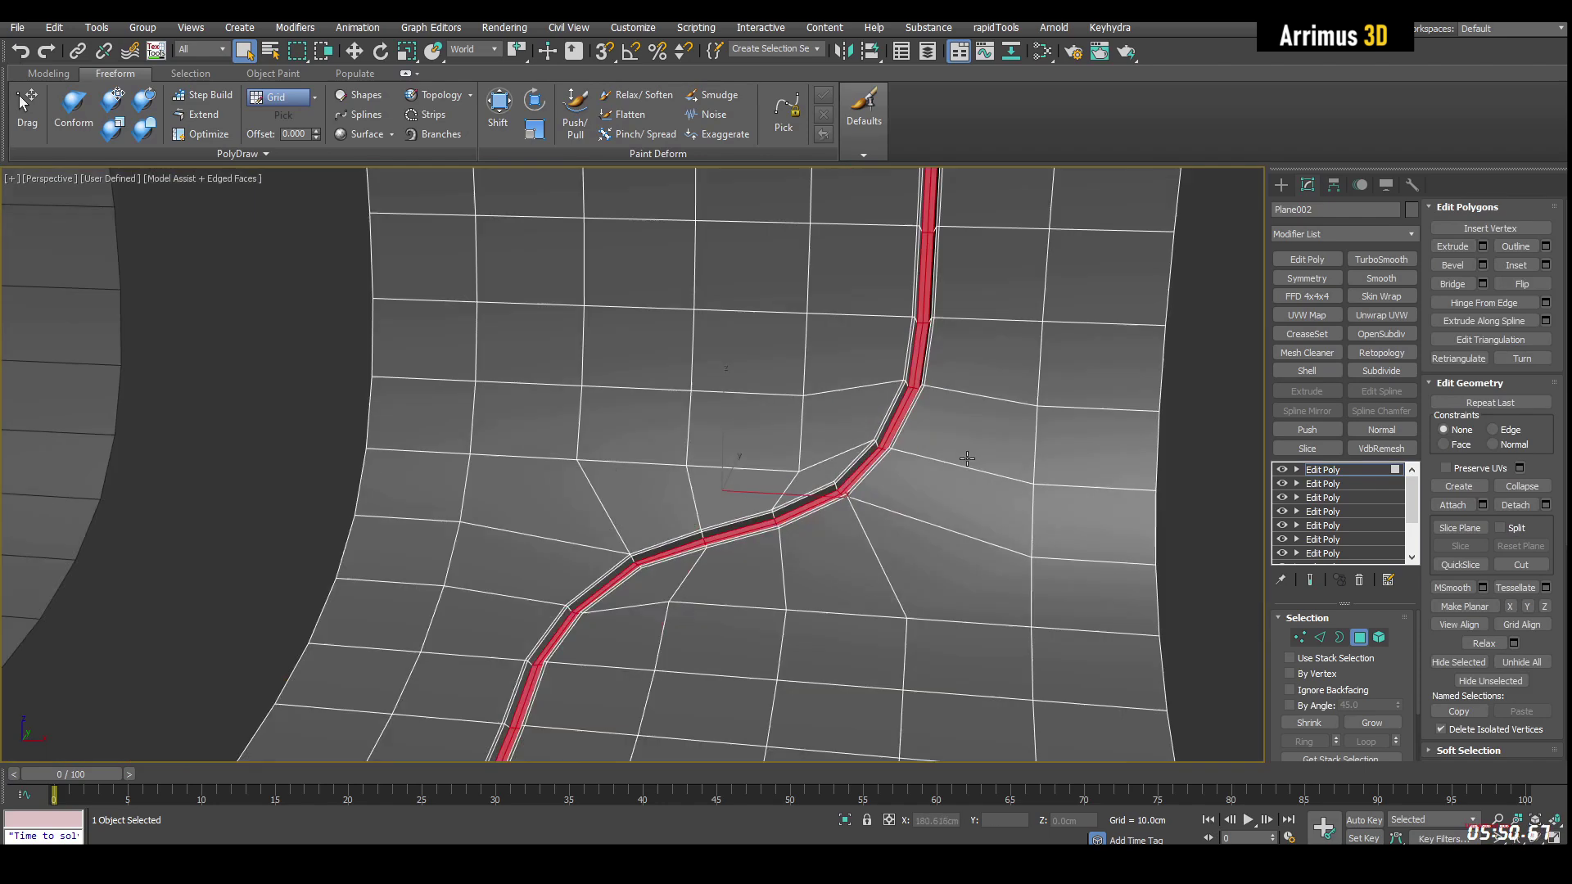
scroll(963, 438, down, 4)
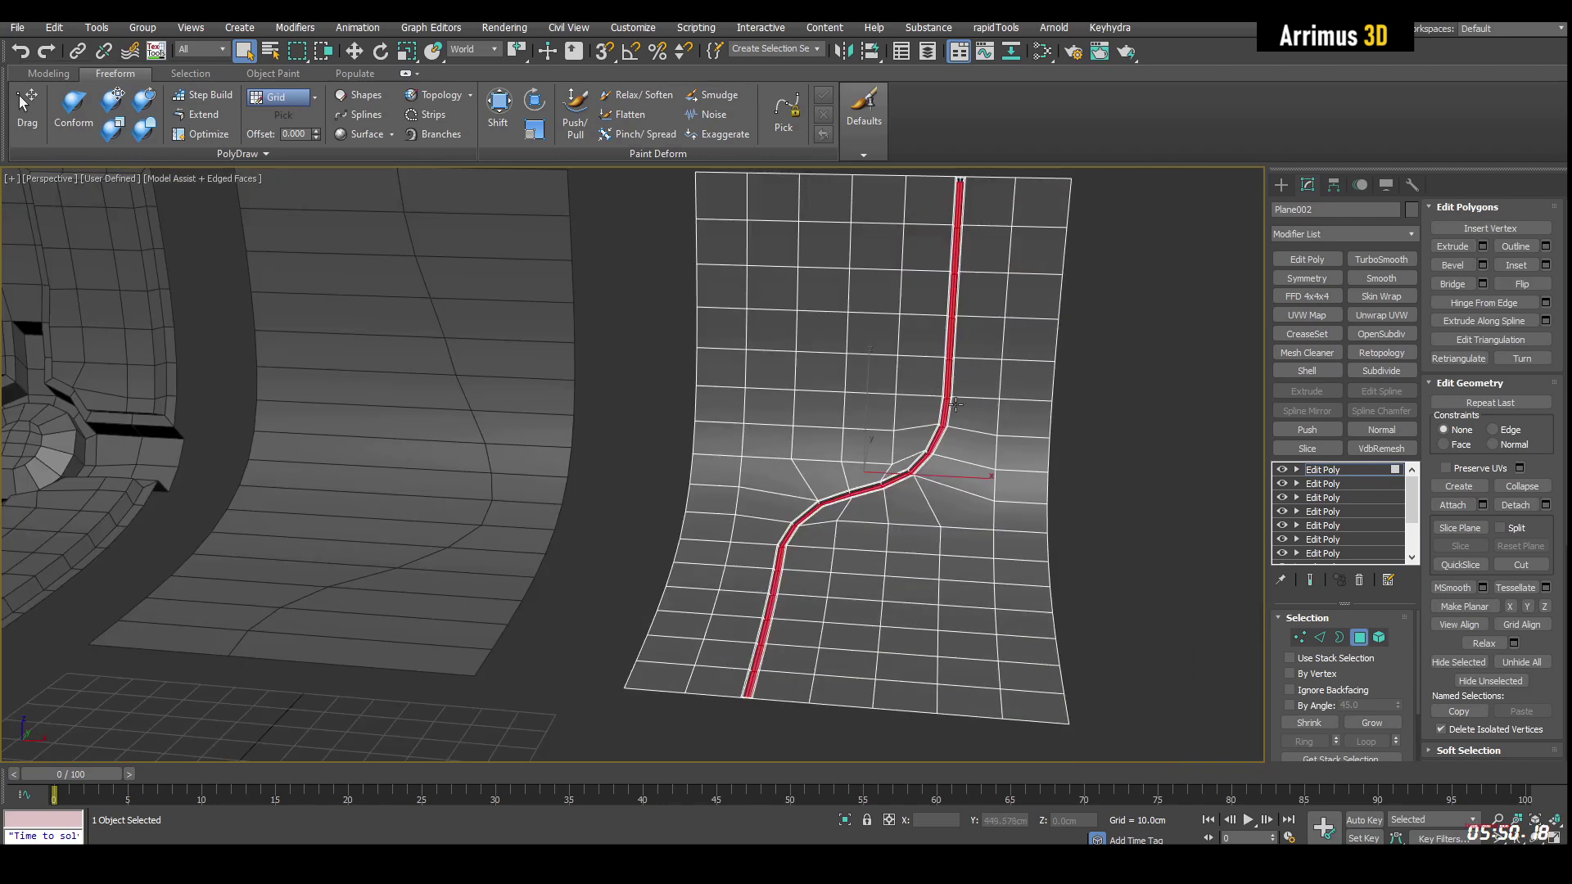
Remove the small end faces that cap the groove at the plane's upper and lower borders.
alt+middle_drag(956, 404, 909, 479)
click(901, 242)
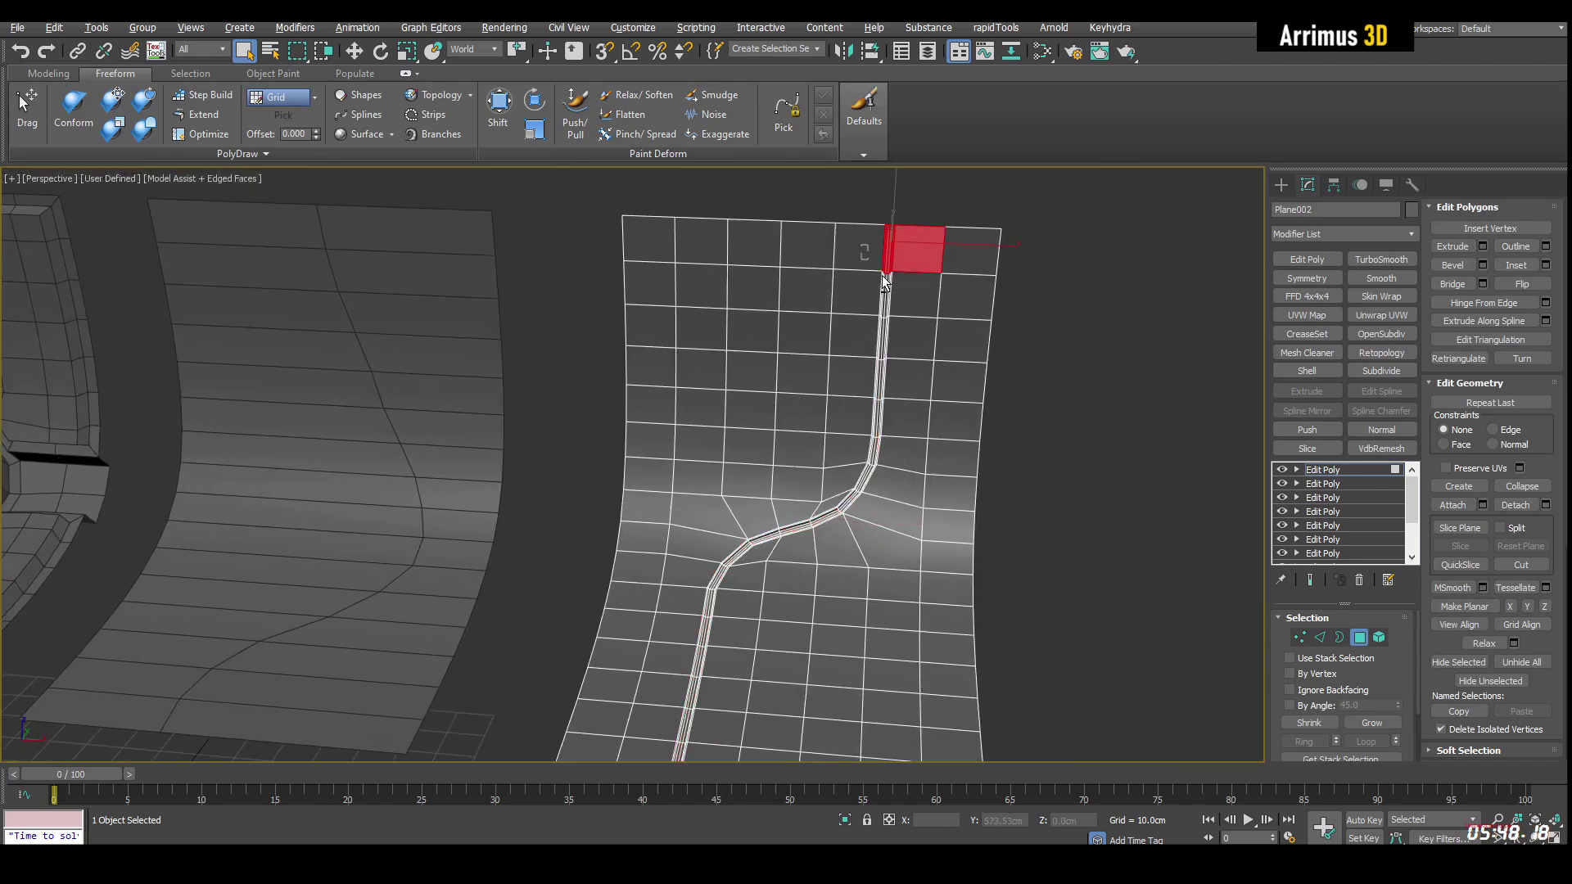
alt+middle_drag(868, 246, 860, 342)
ctrl+drag(731, 540, 783, 565)
alt+drag(729, 493, 785, 532)
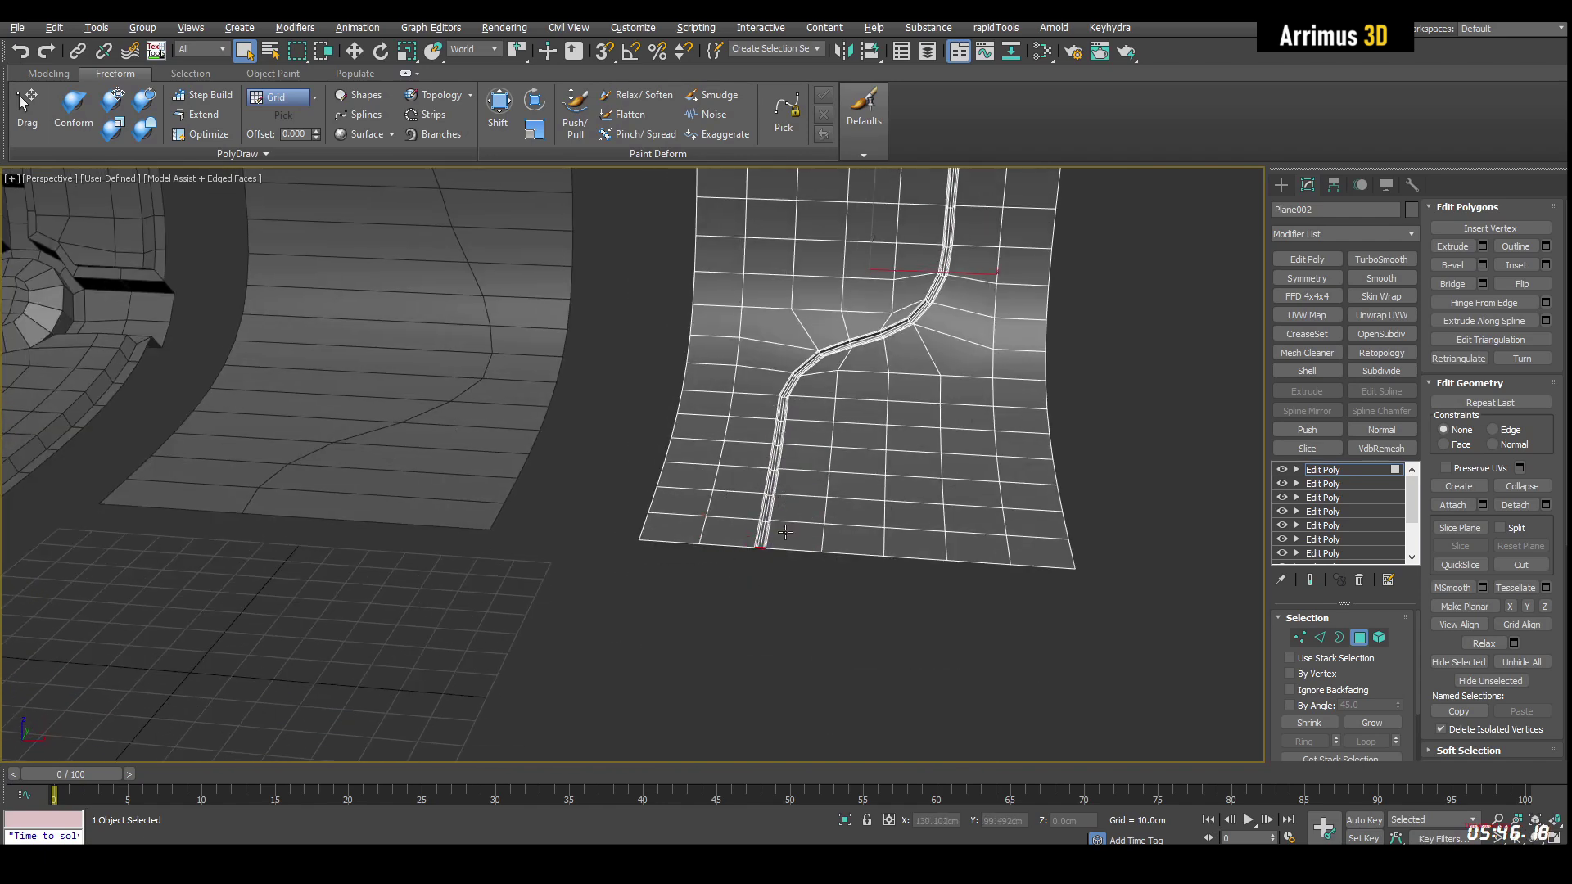
middle_drag(1008, 432, 865, 460)
key(1)
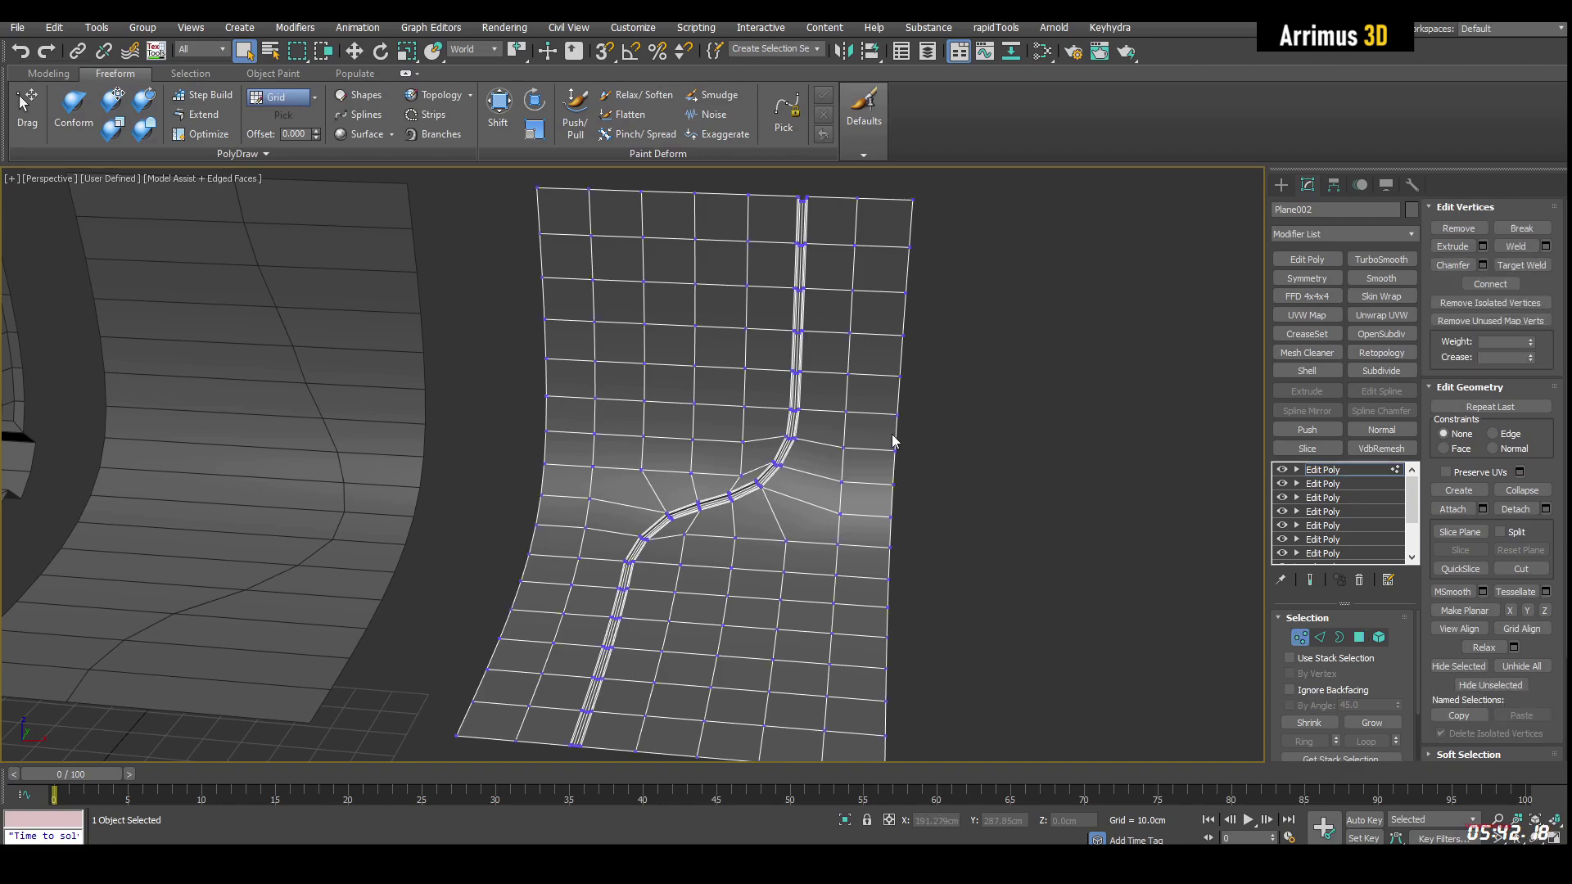
Exit vertex level, hide the edged faces and apply TurboSmooth with 2 iterations to the grooved plane.
key(1)
alt+middle_drag(945, 557, 874, 529)
key(F4)
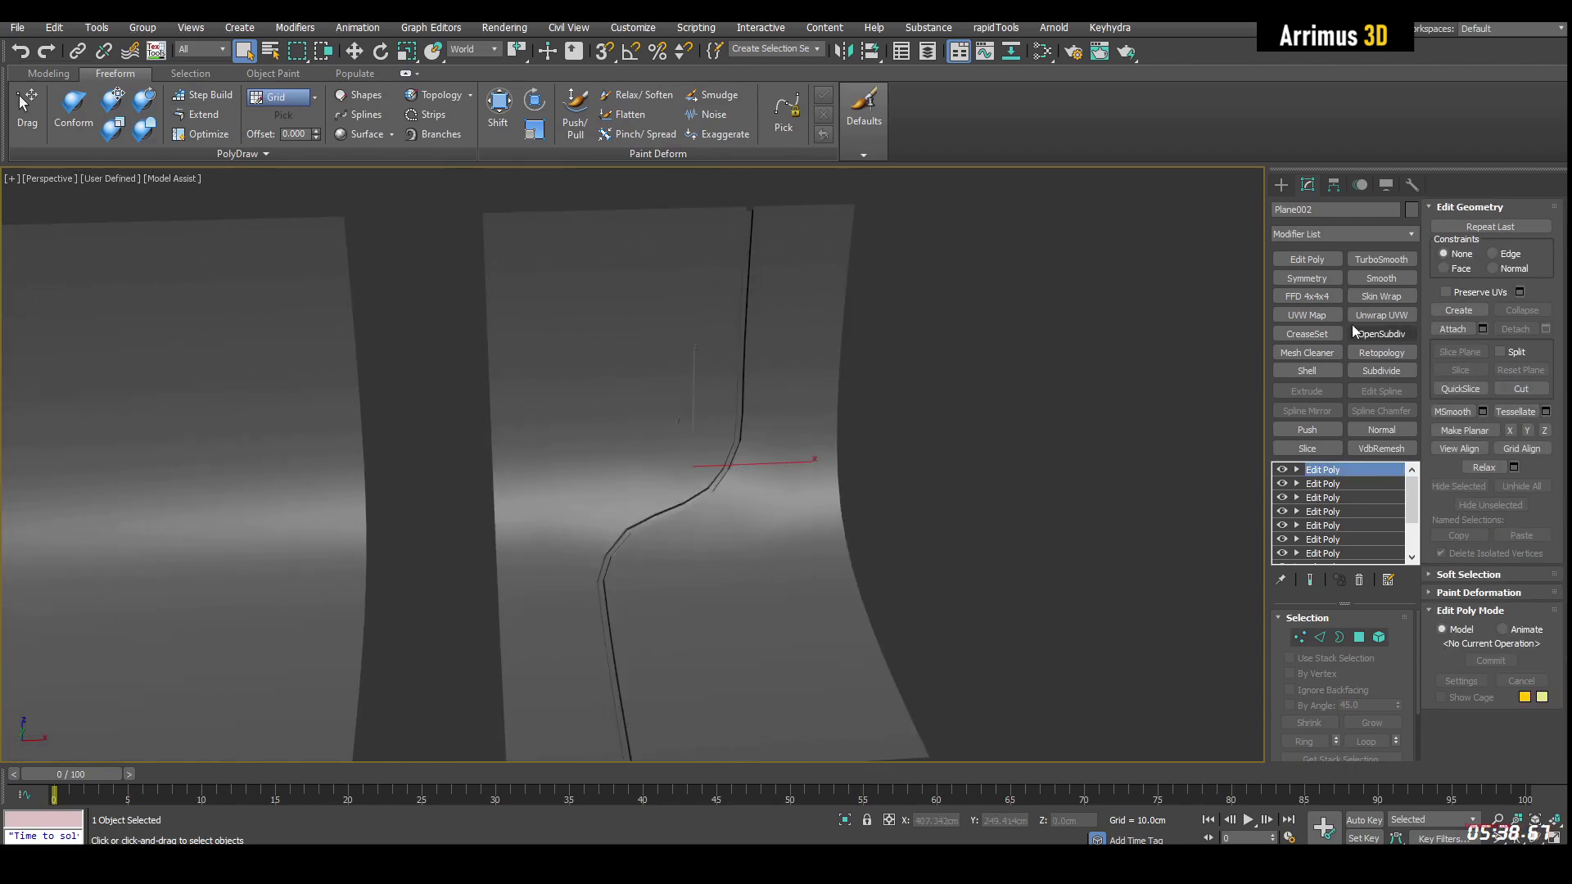
click(1371, 259)
click(1393, 642)
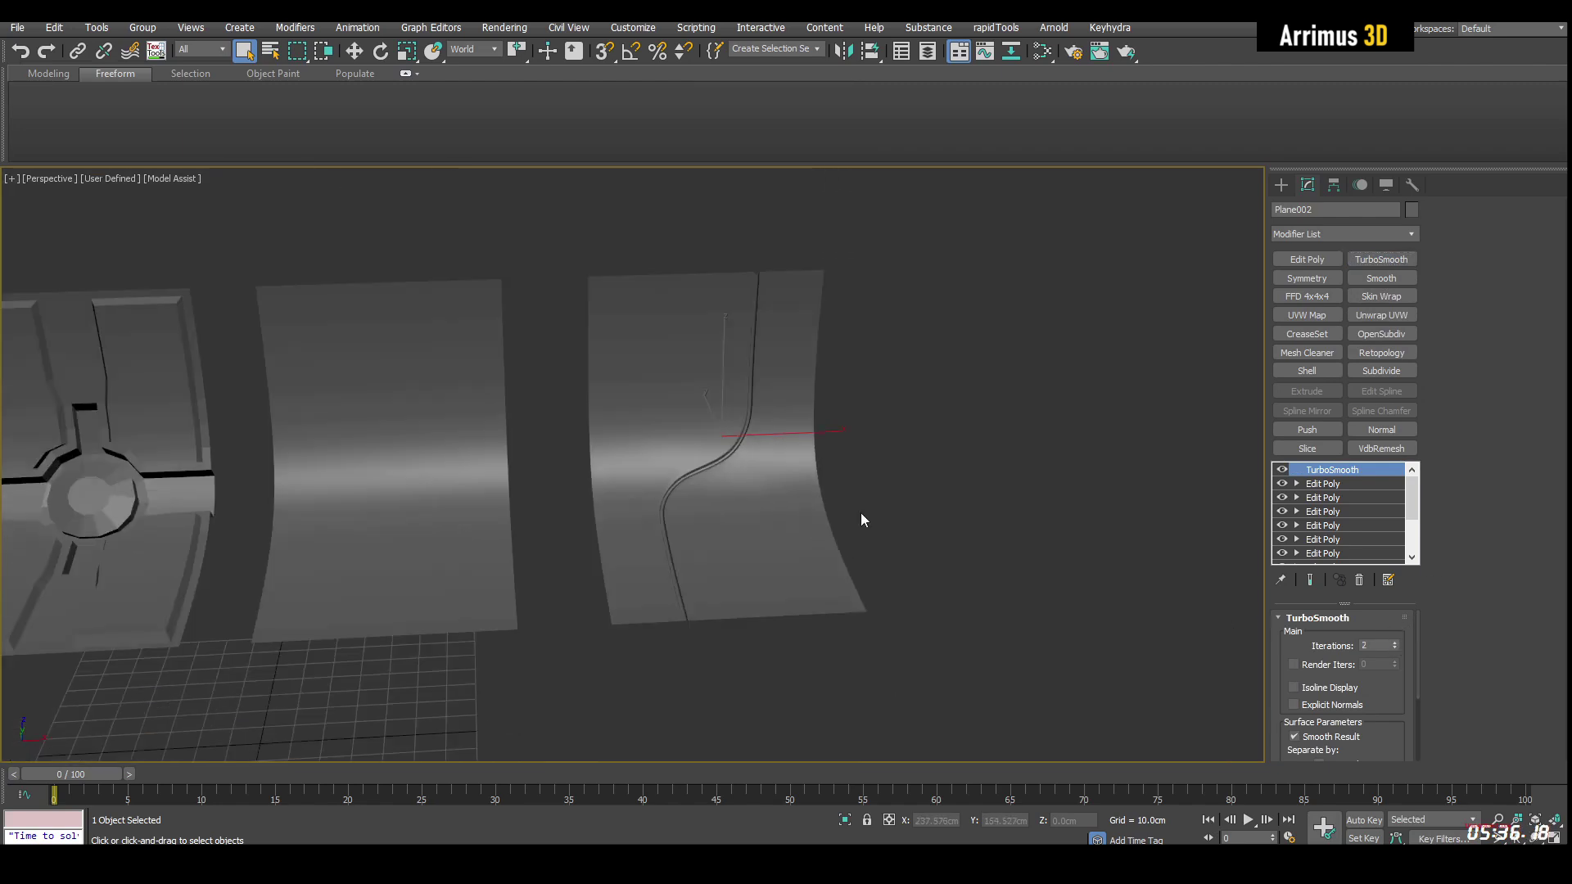
scroll(861, 513, down, 4)
alt+middle_drag(819, 503, 816, 358)
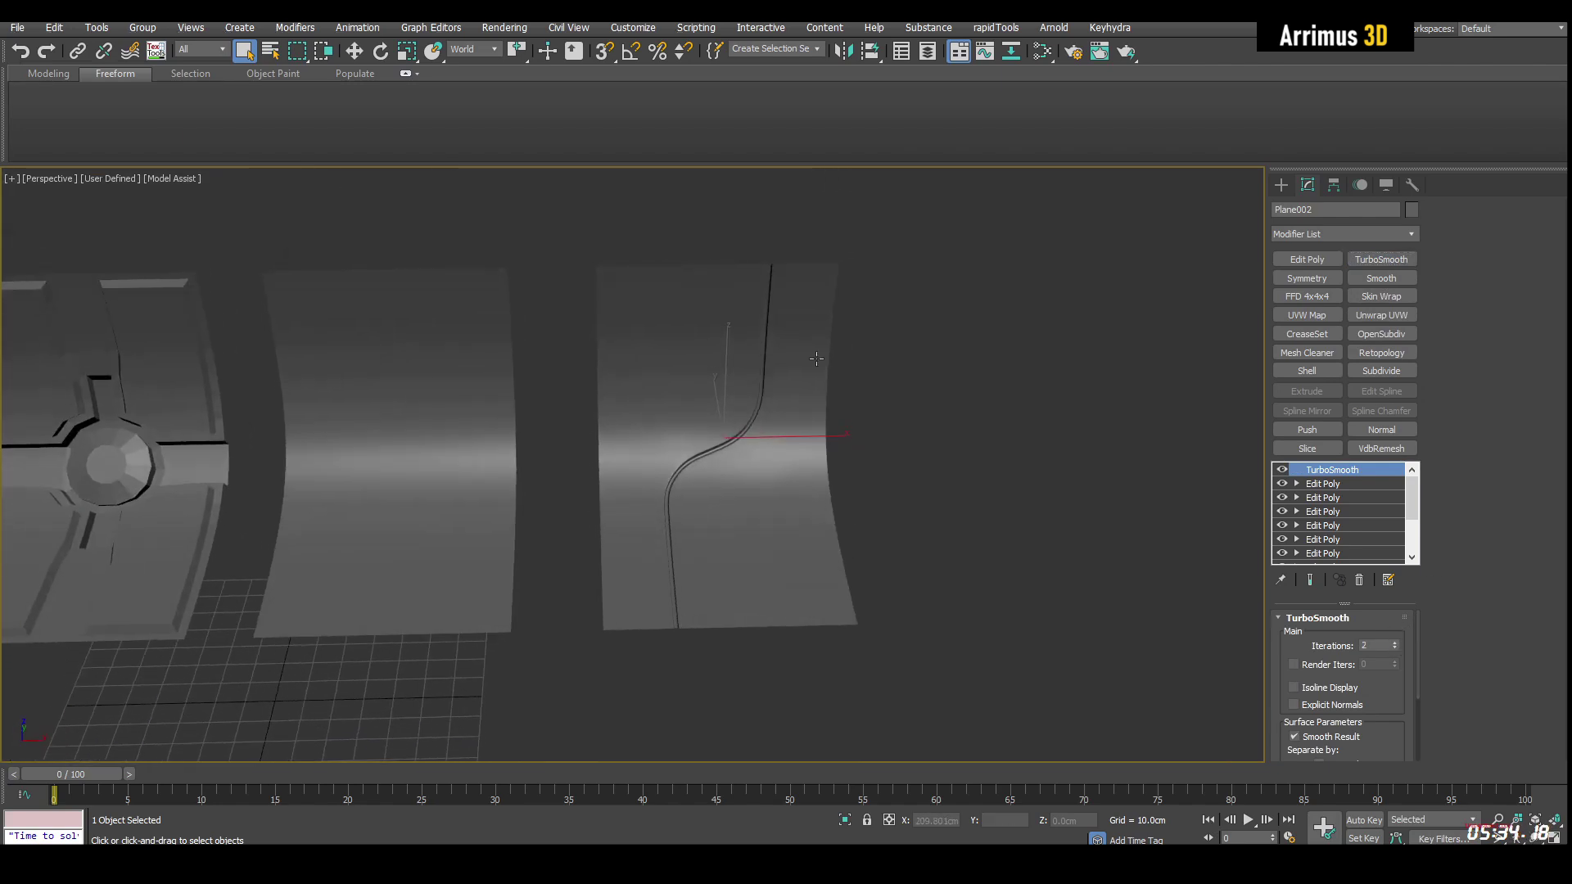
alt+middle_drag(700, 463, 653, 465)
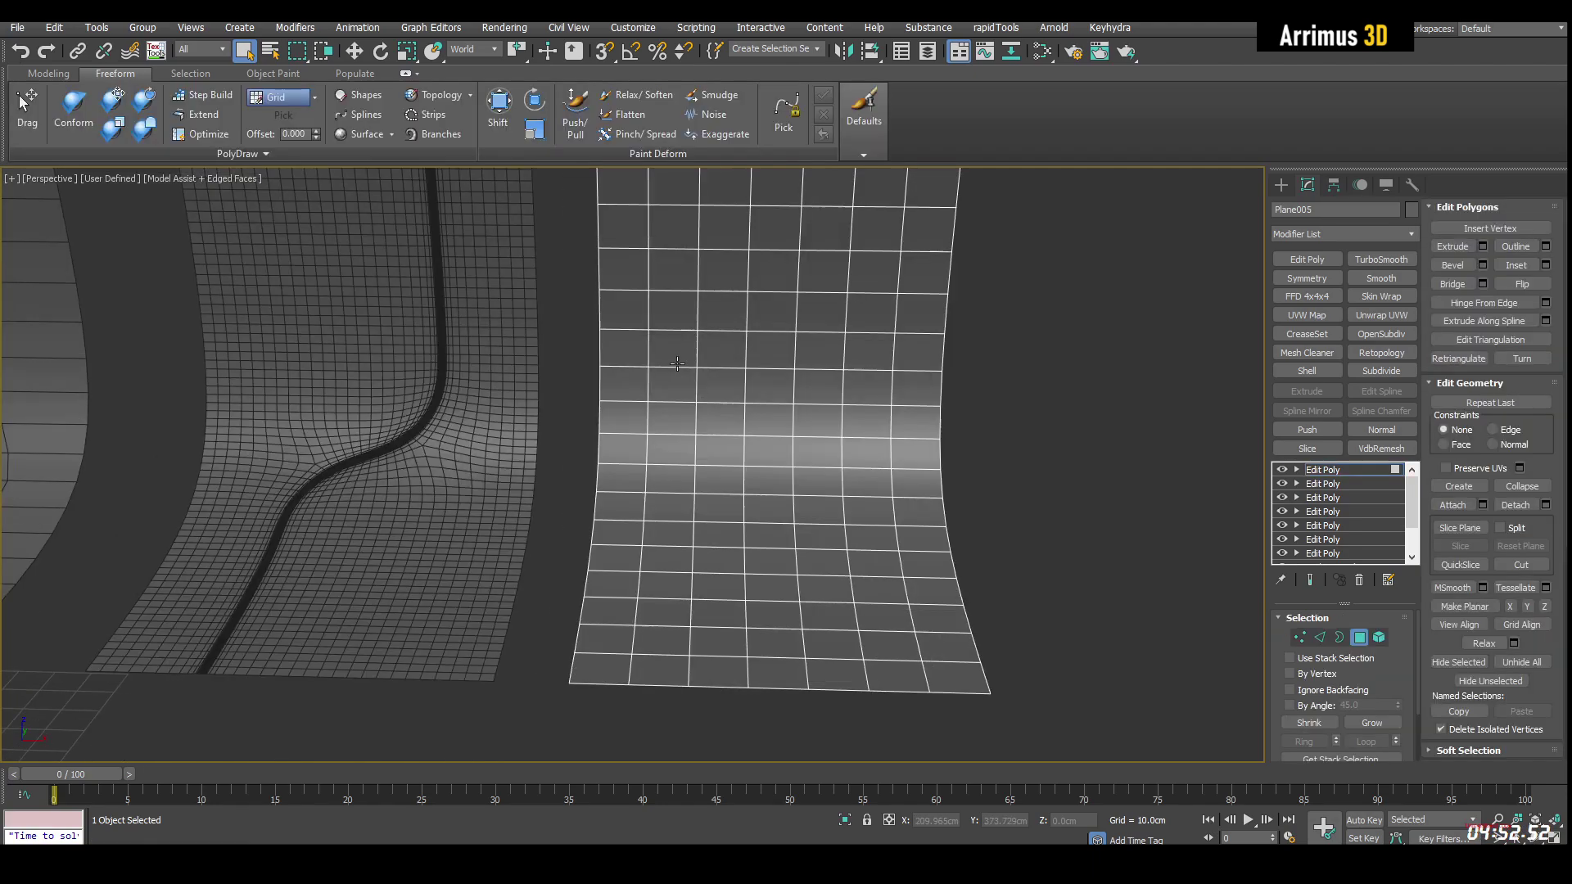
Select a T-shaped block of polygons on the new plane: a two-row crossbar and a three-column stem running down across the bend.
drag(870, 386, 765, 404)
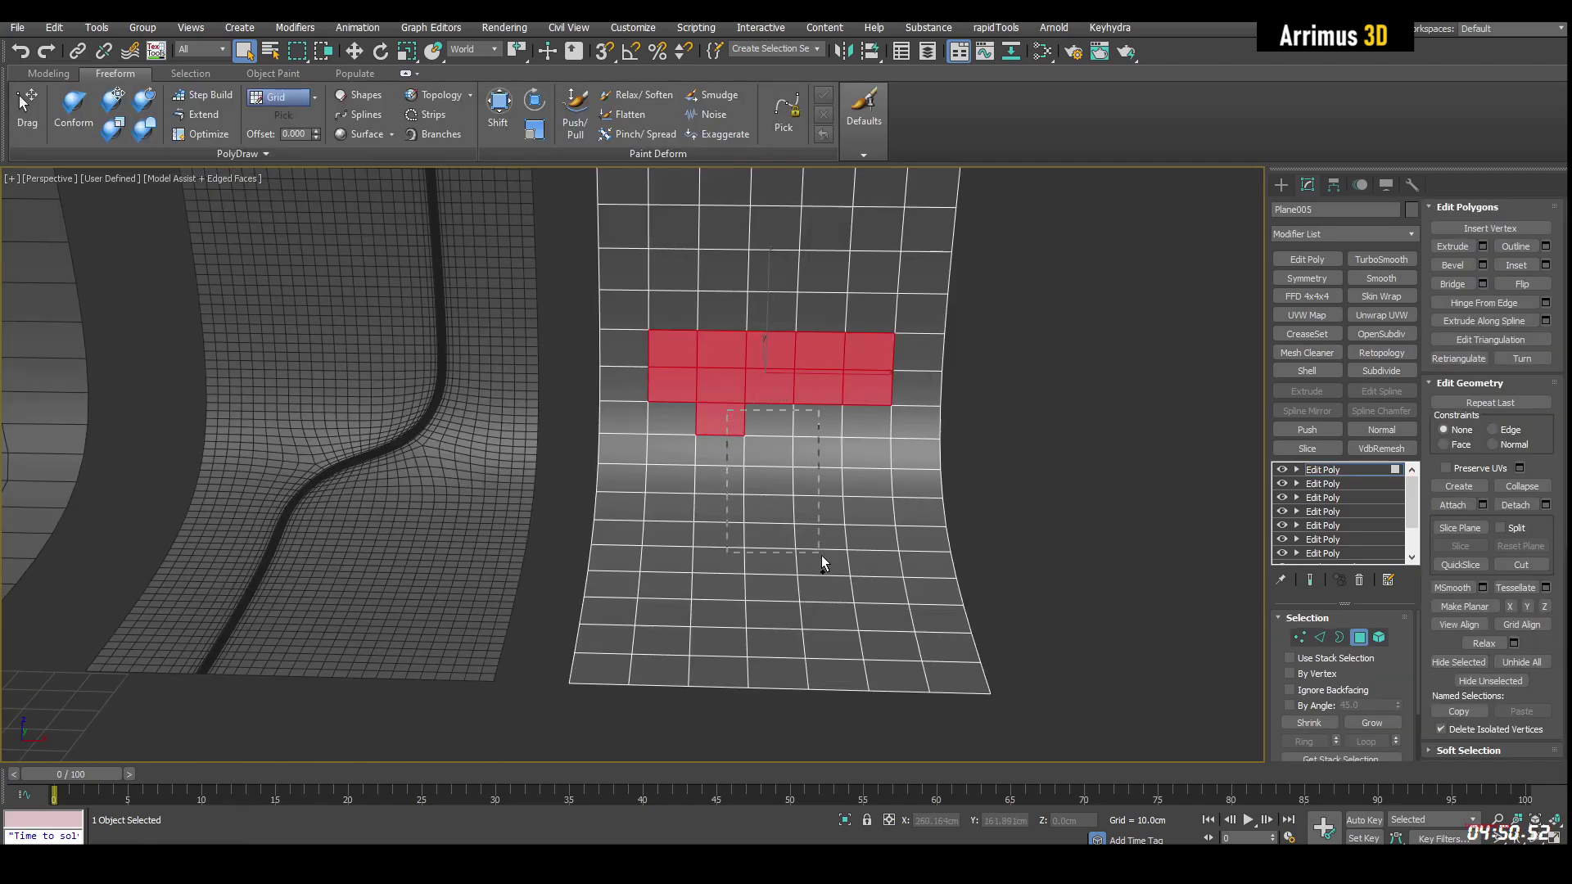
drag(822, 554, 823, 555)
alt+middle_drag(845, 525, 867, 535)
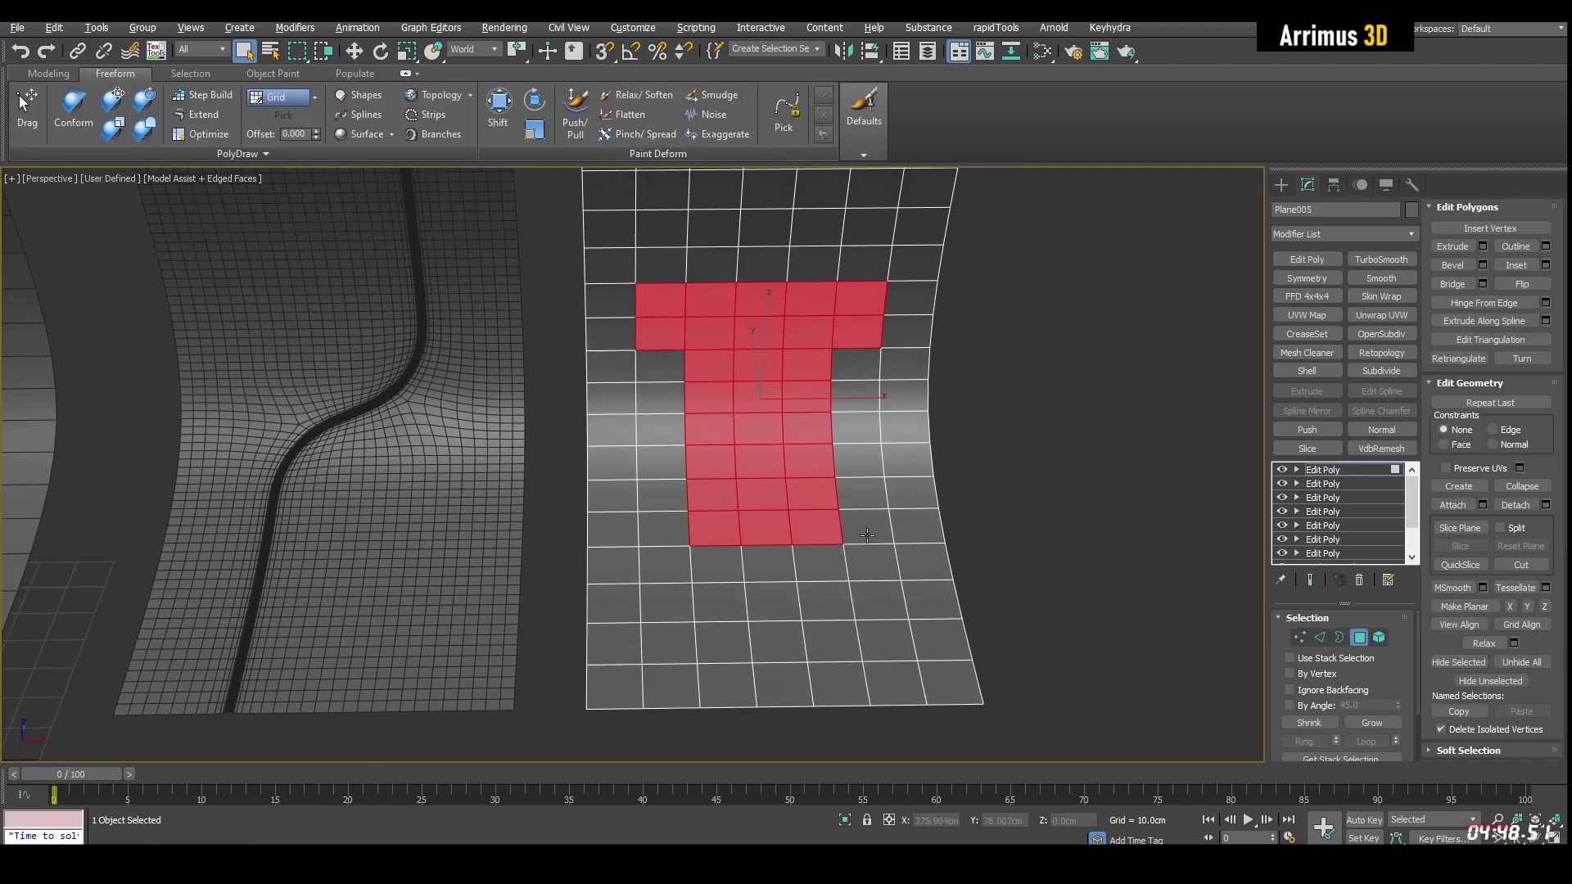
Cut a diagonal edge from the bottom of the T's stem up to the inner corner beneath the crossbar.
scroll(843, 531, up, 4)
key(1)
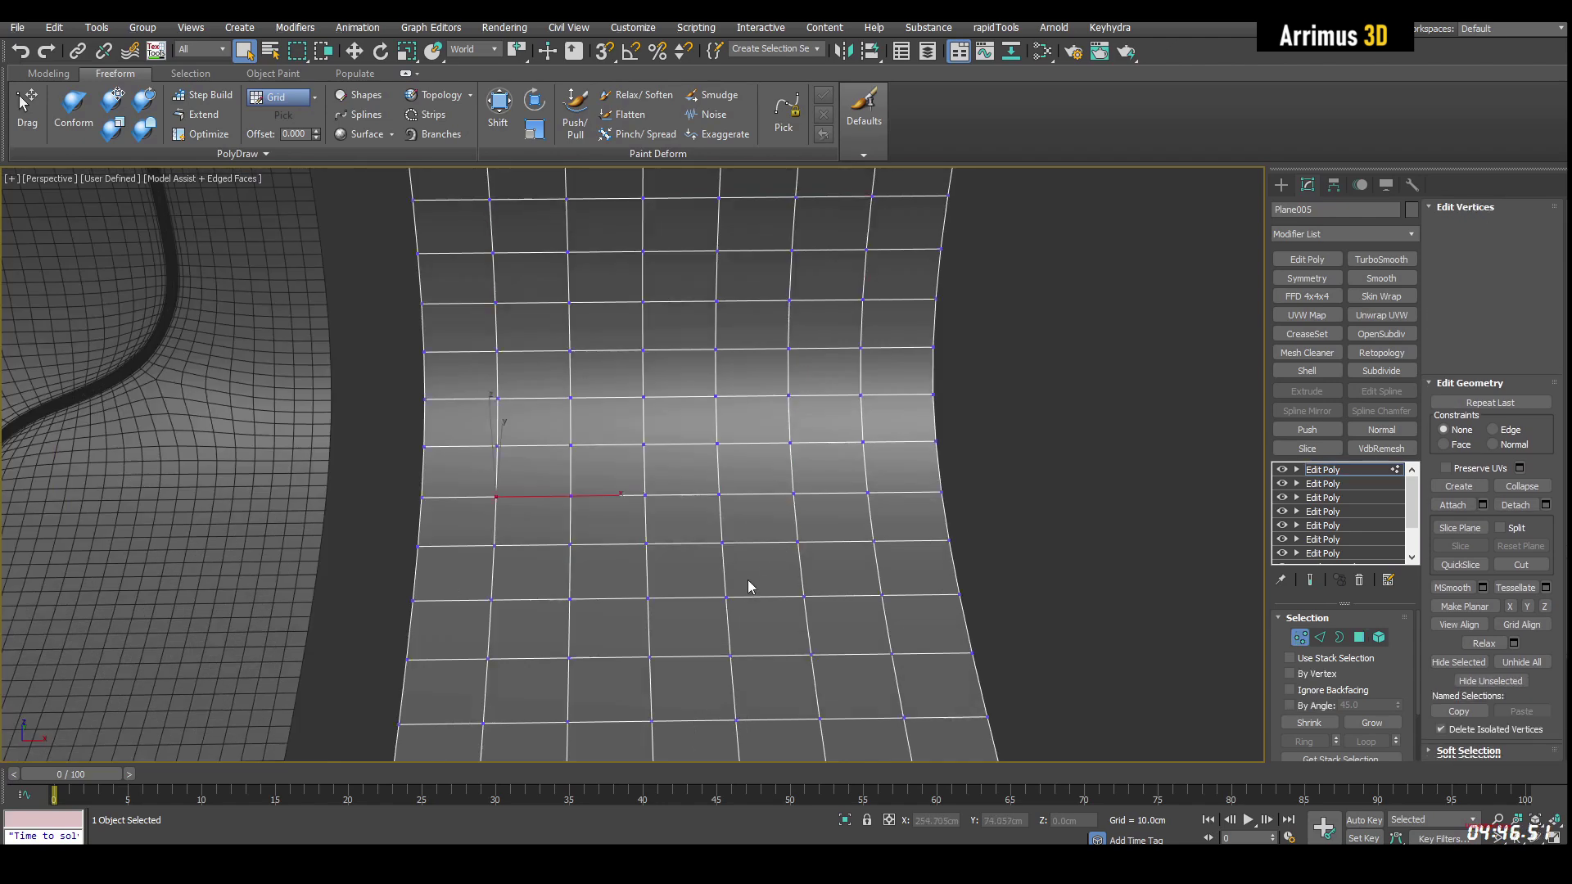
key(4)
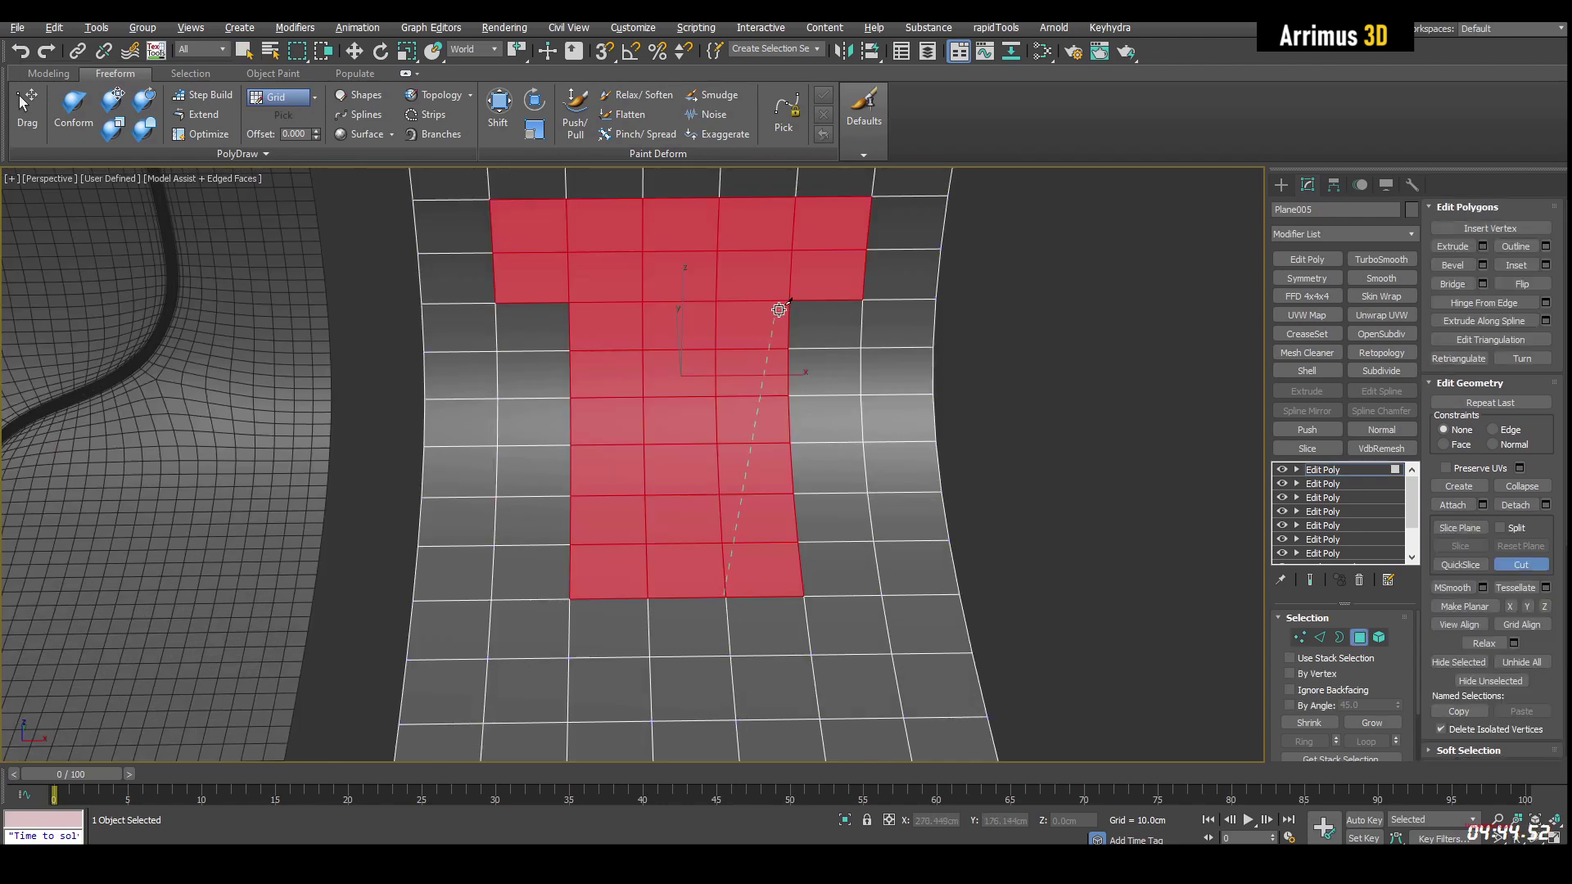
click(792, 302)
right_click(791, 373)
Deselect the stem polygons outside the diagonal cut so the selection follows its slanted edge.
alt+drag(785, 356, 794, 460)
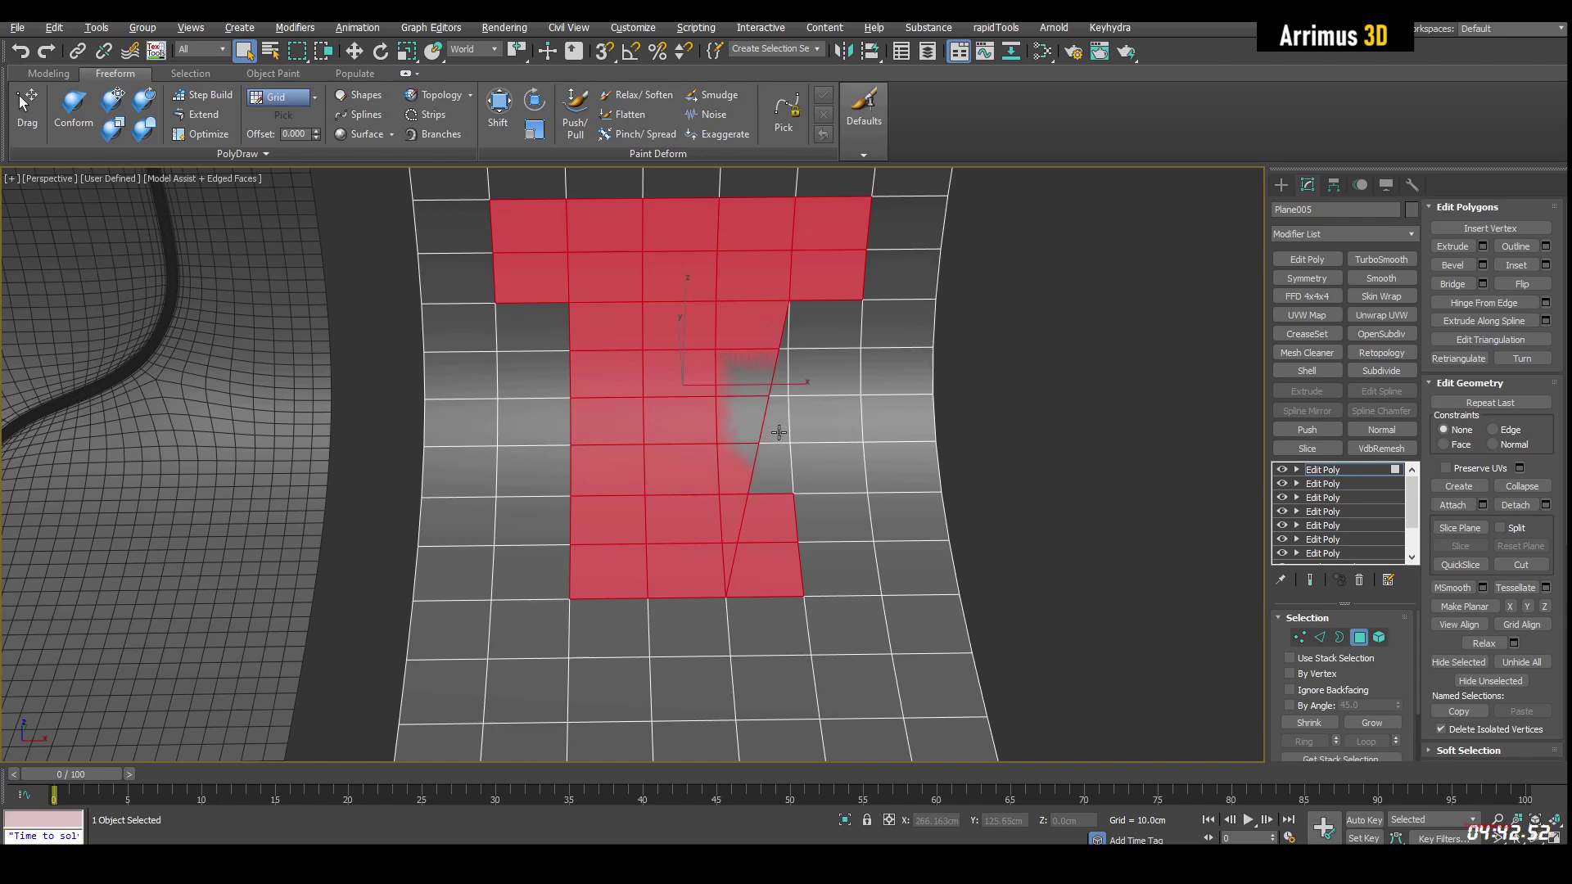
alt+drag(777, 515, 795, 565)
alt+middle_drag(824, 526, 801, 536)
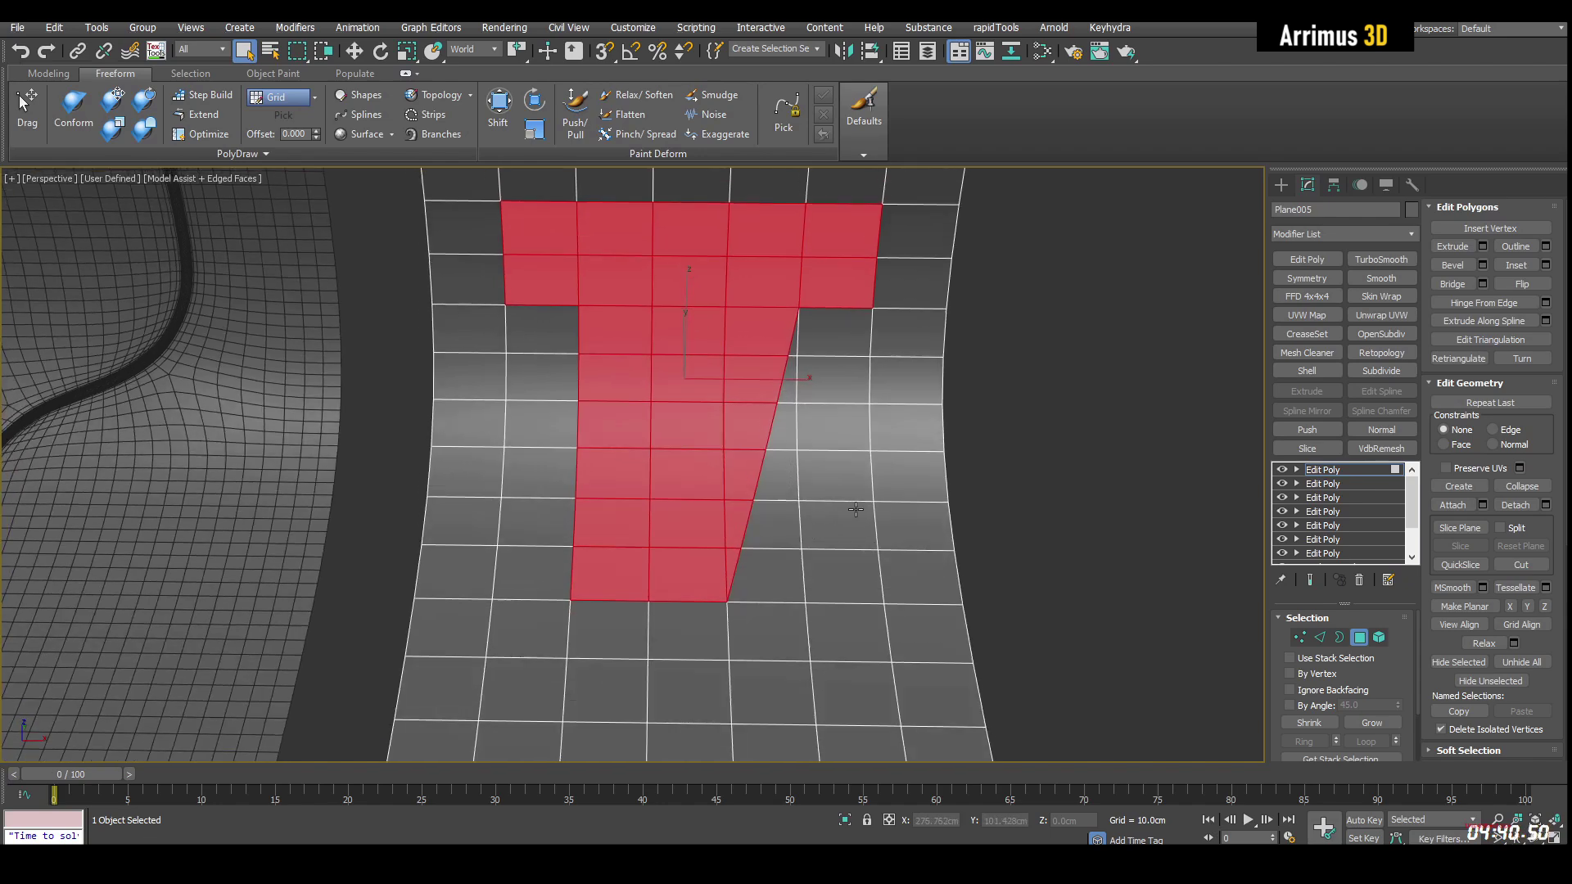
alt+middle_drag(788, 491, 837, 492)
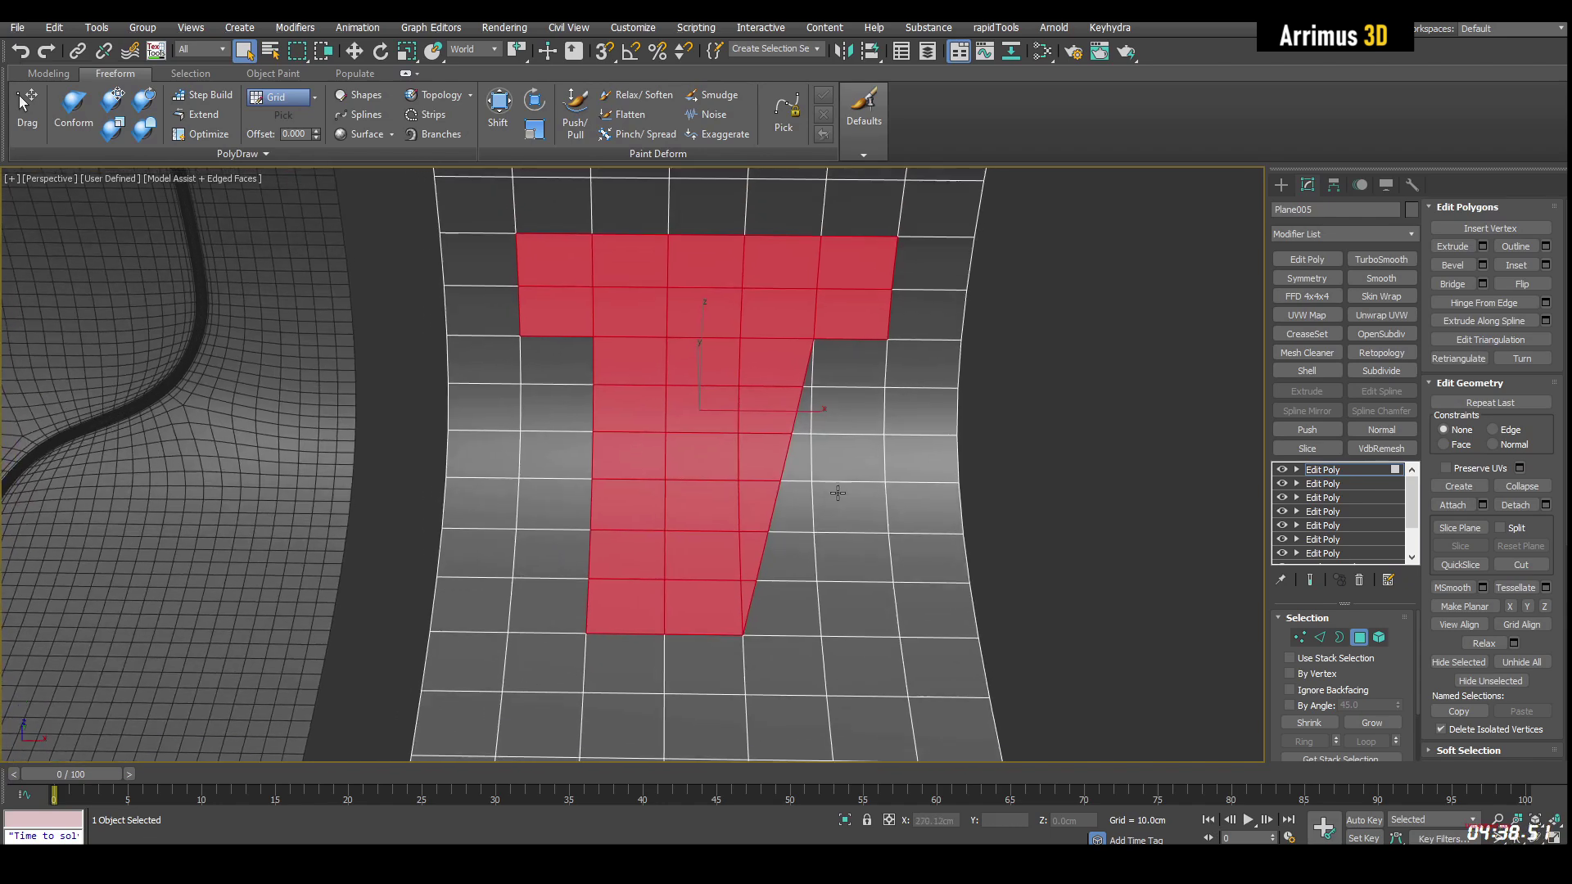
middle_drag(898, 432, 902, 400)
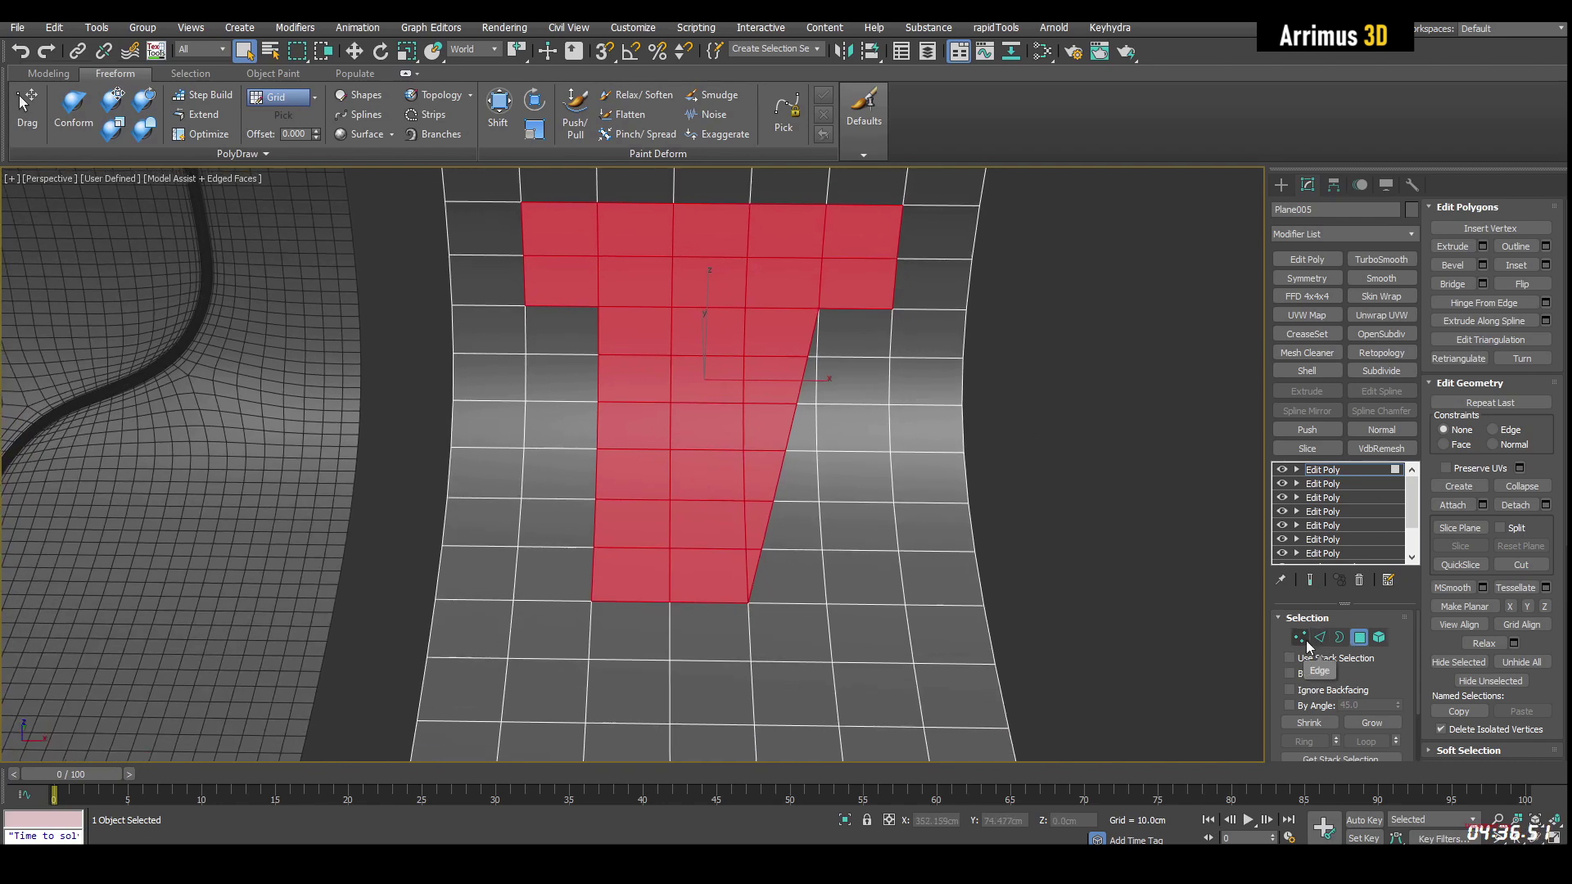
Switch to vertex level with the T-shape's vertices selected, set the constraint to Face and activate the Shift brush.
click(1302, 639)
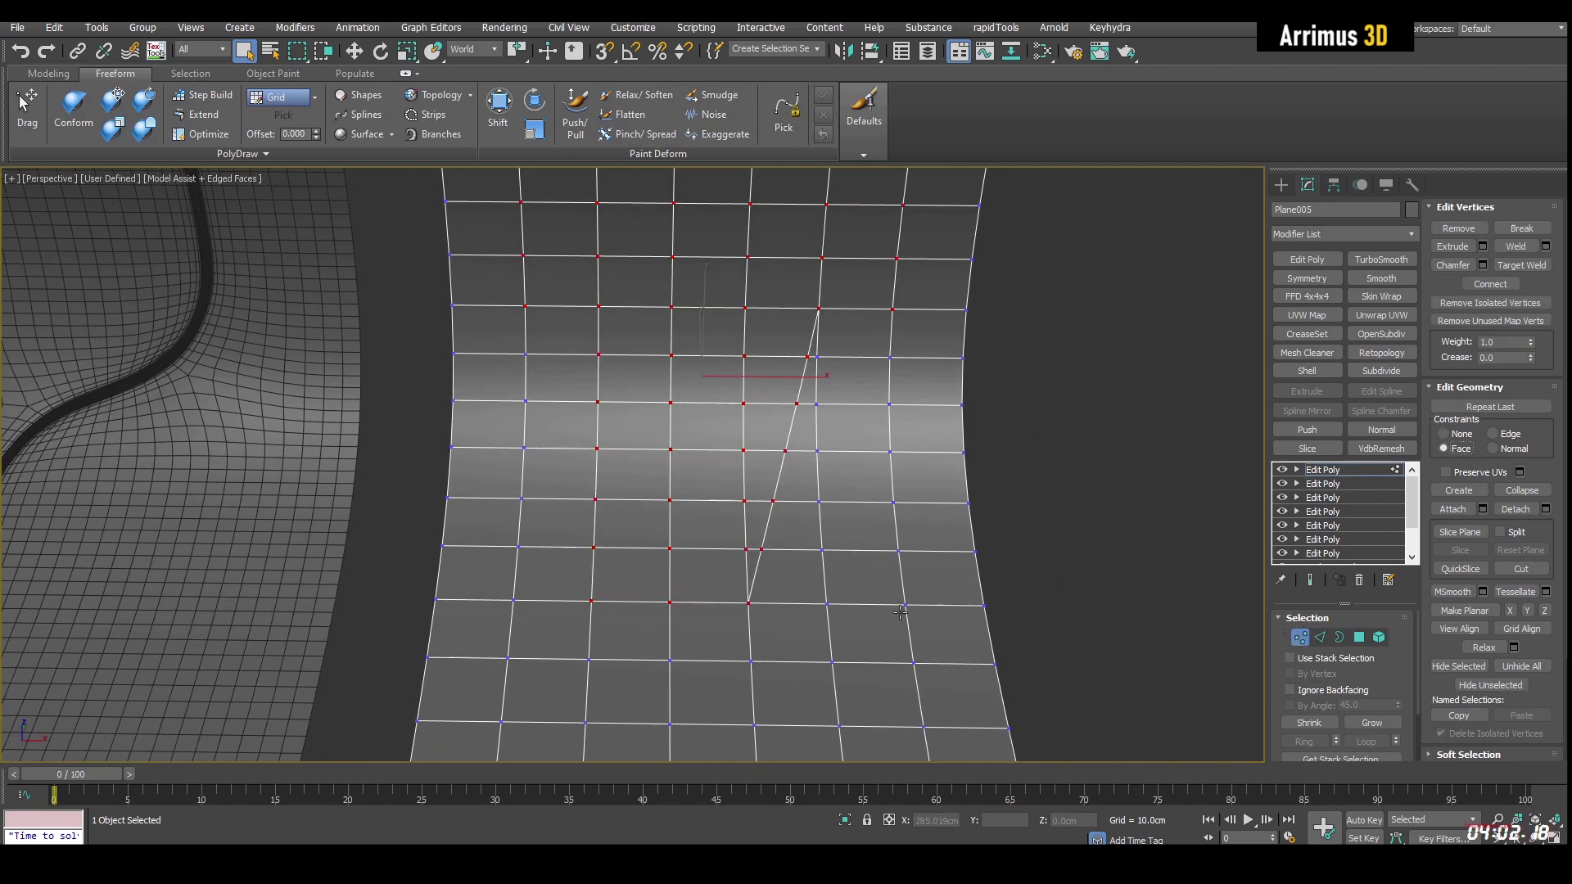
middle_drag(828, 596, 763, 555)
key(shift+s)
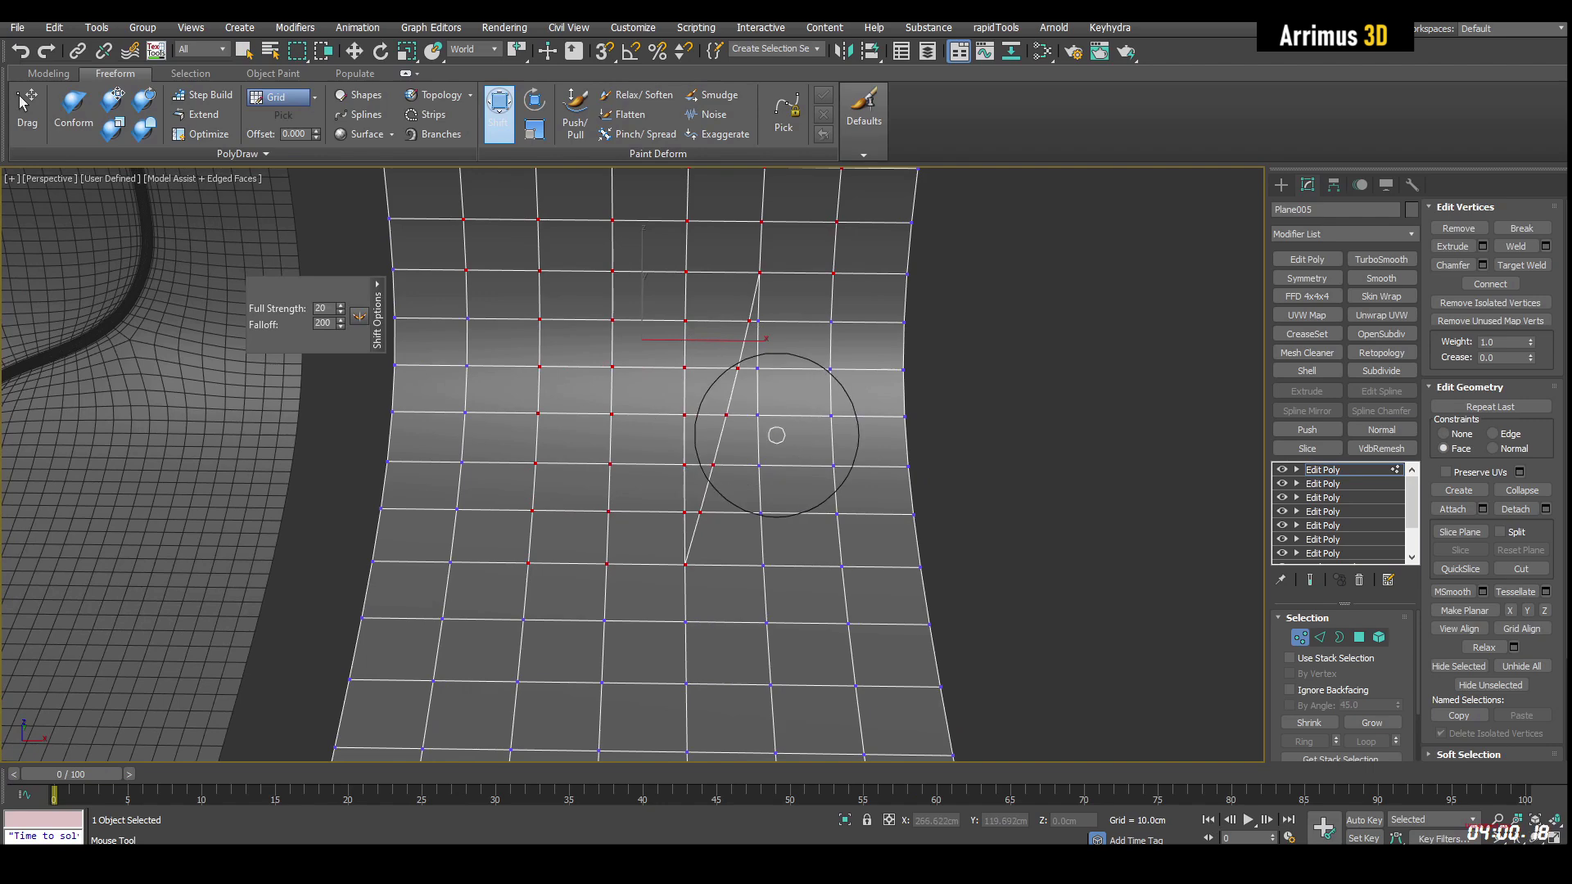
Try the Shift brush on the selected vertices while zoomed far out, and compare its reach at close range.
scroll(775, 435, down, 10)
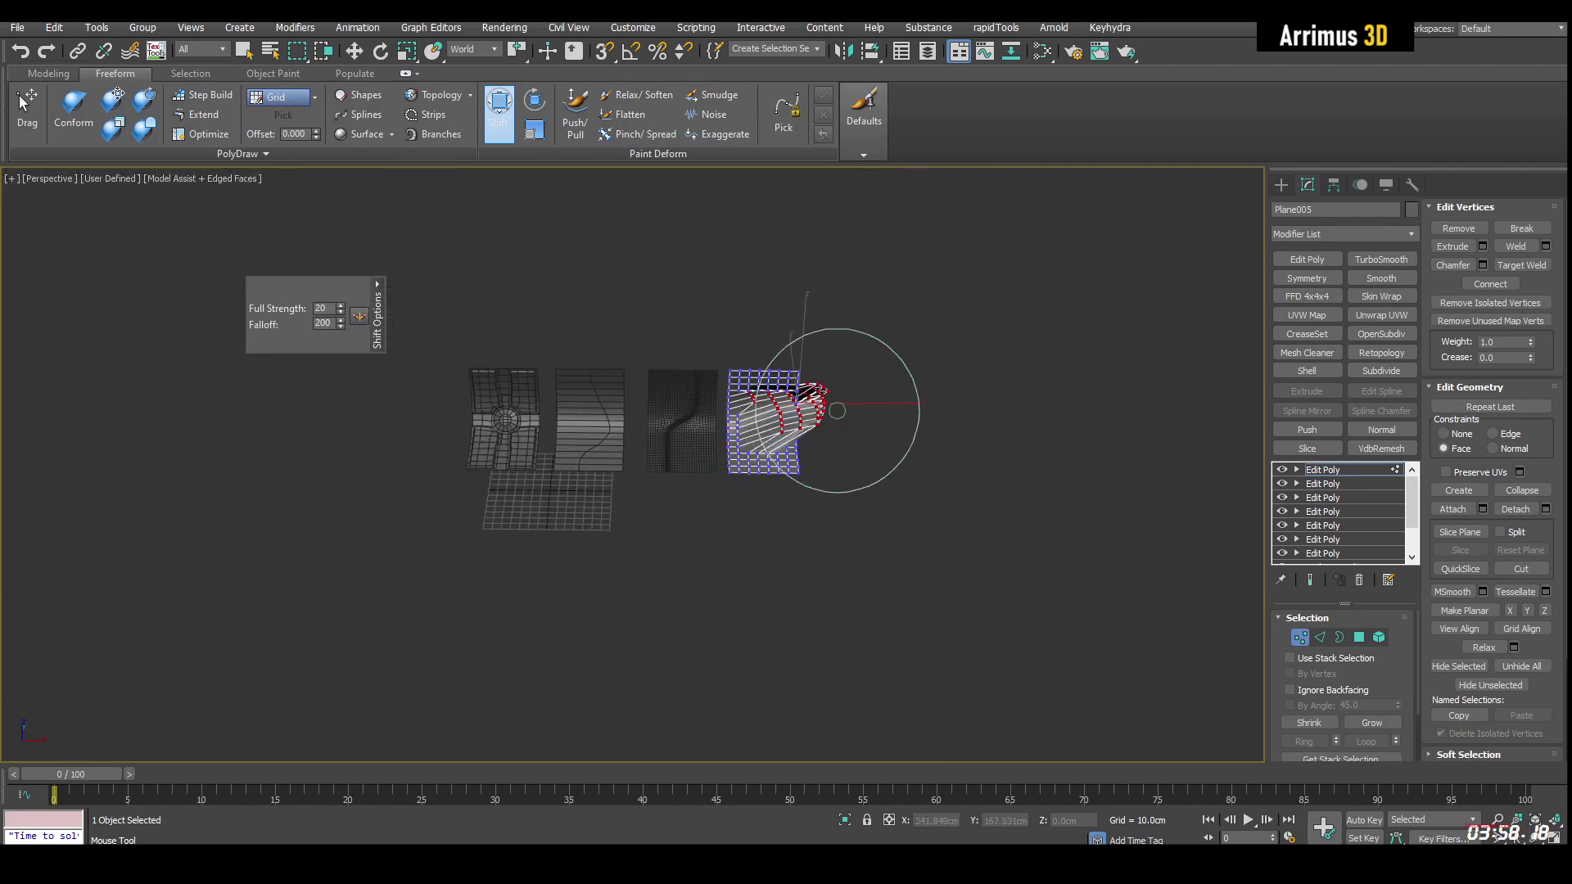
key(w)
scroll(781, 434, up, 6)
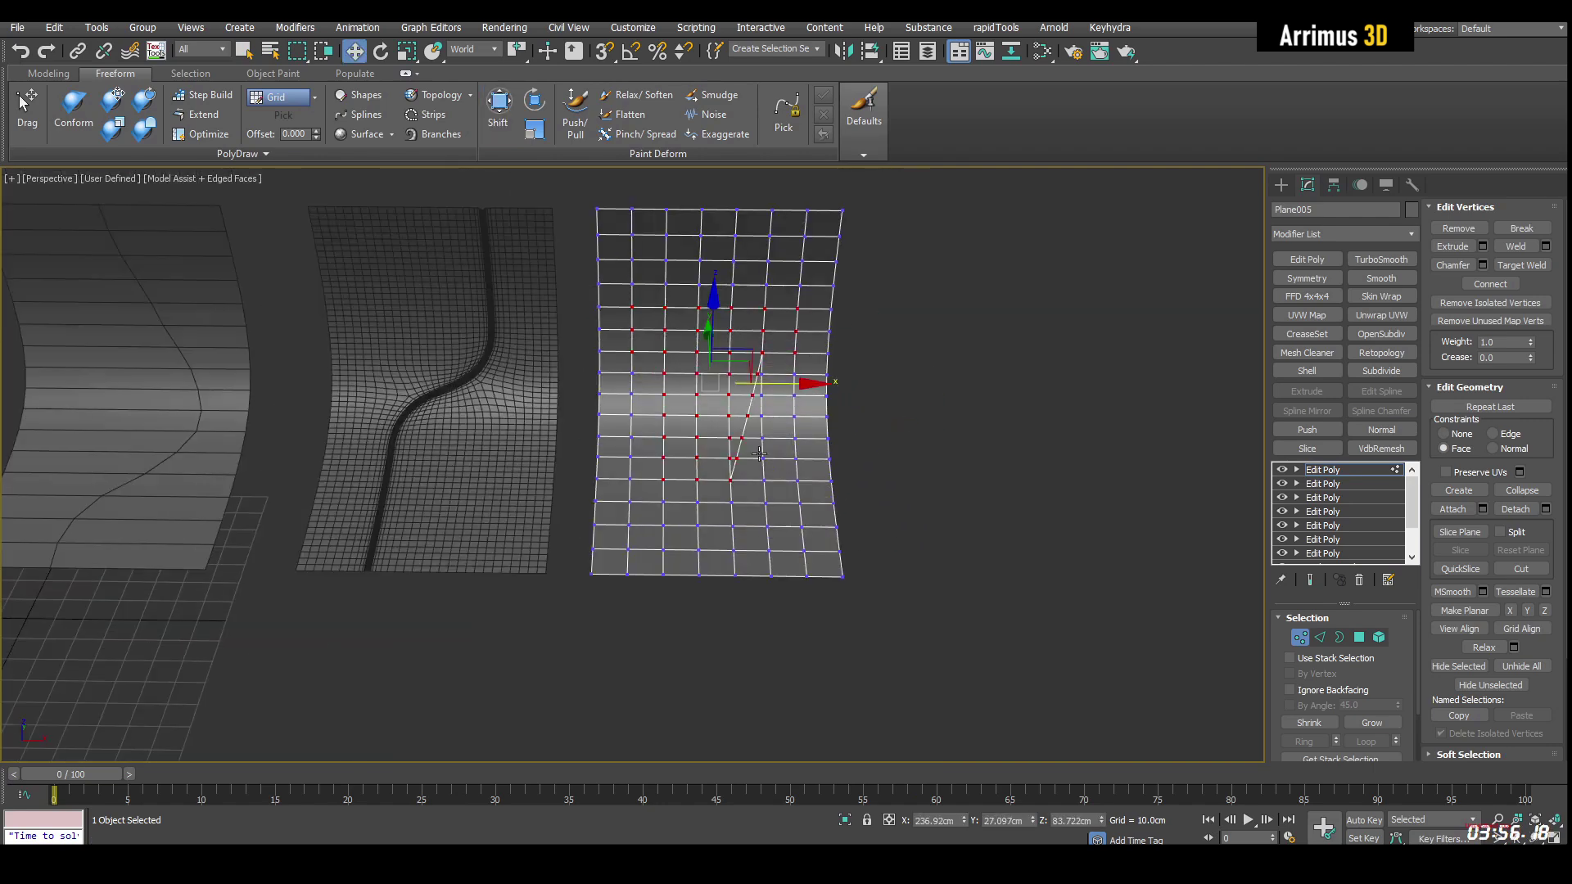
key(shift+s)
scroll(744, 432, up, 10)
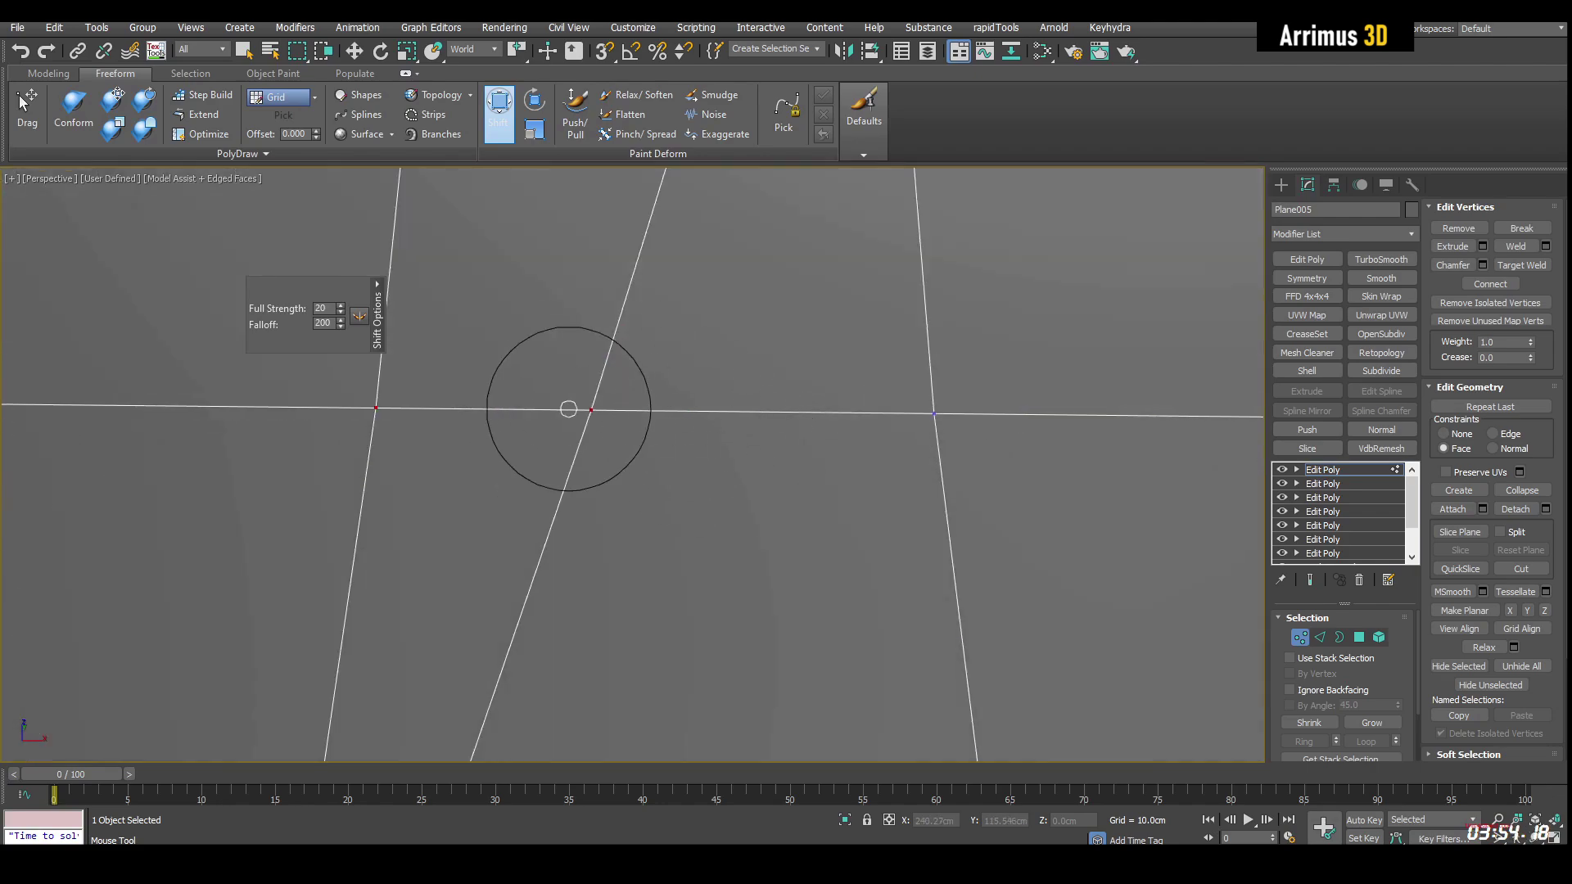
scroll(603, 397, down, 5)
scroll(735, 371, down, 5)
Shift the selected vertices from far out, check from the side that they follow the curved surface, and undo the distortion.
middle_drag(836, 340, 758, 438)
scroll(717, 399, down, 3)
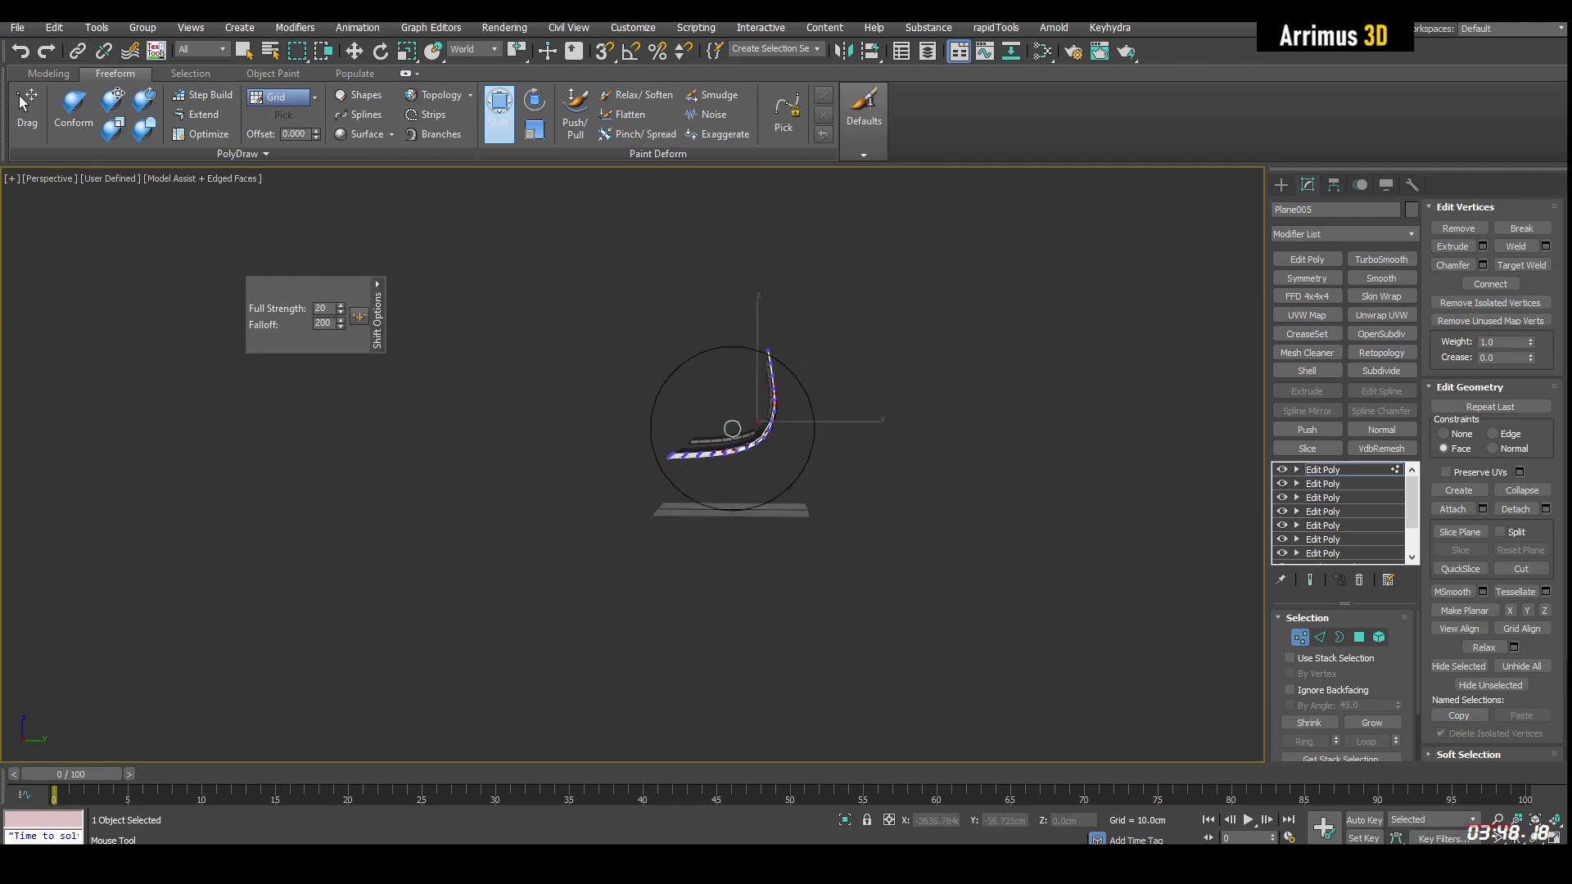
scroll(738, 464, up, 5)
alt+middle_drag(718, 397, 848, 513)
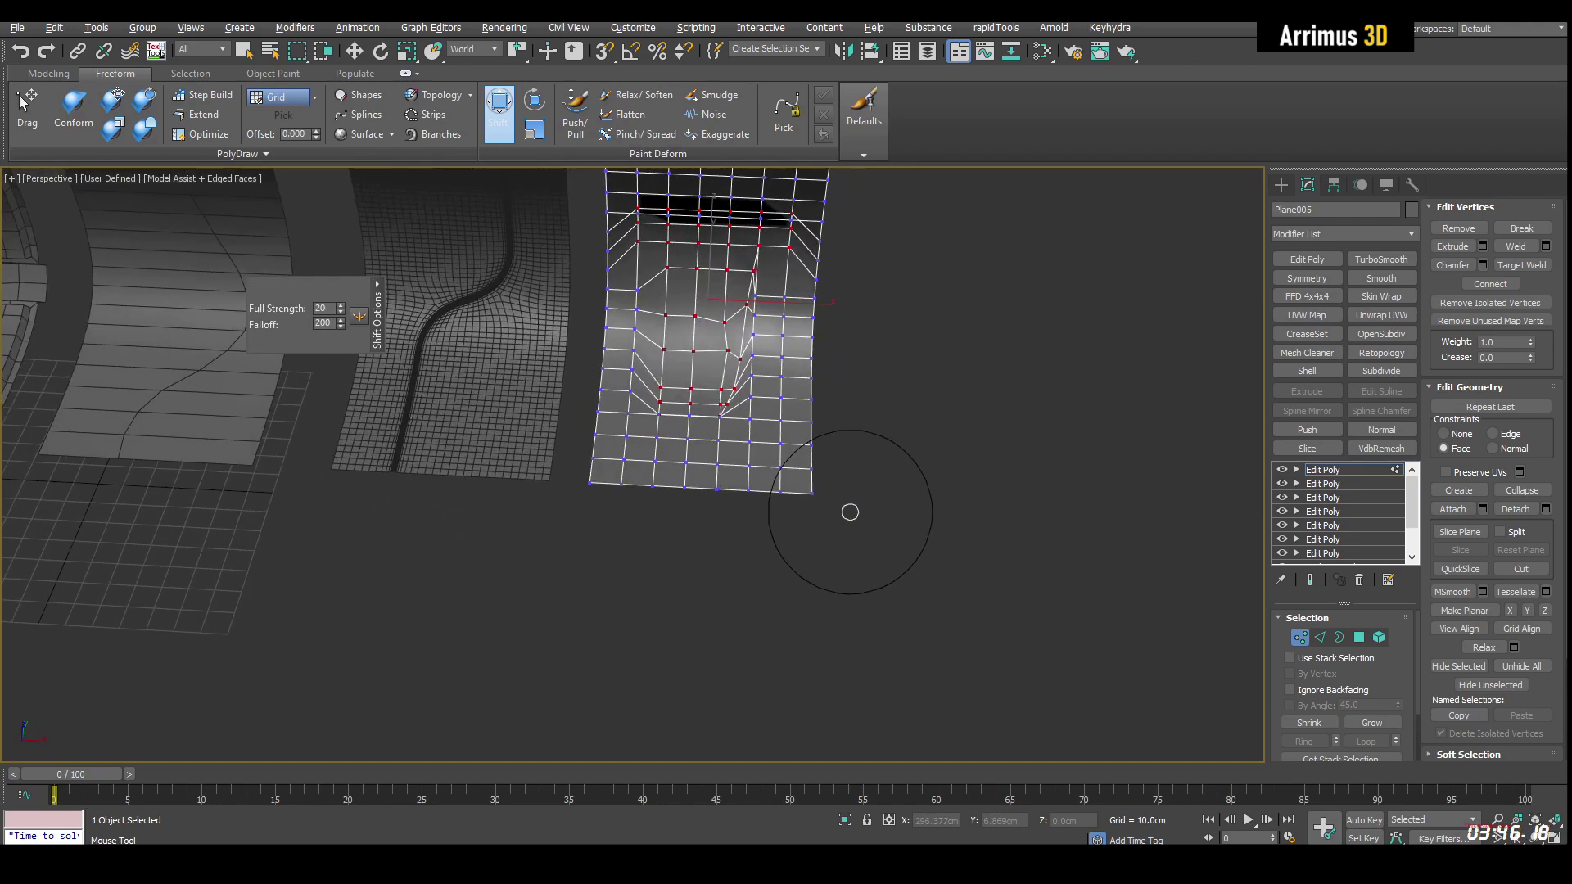
middle_drag(851, 450, 840, 499)
key(ctrl+z)
key(ctrl+z)
Start bending the diagonal cut into a curve by moving its lower and middle vertices with the Shift brush.
scroll(784, 462, up, 8)
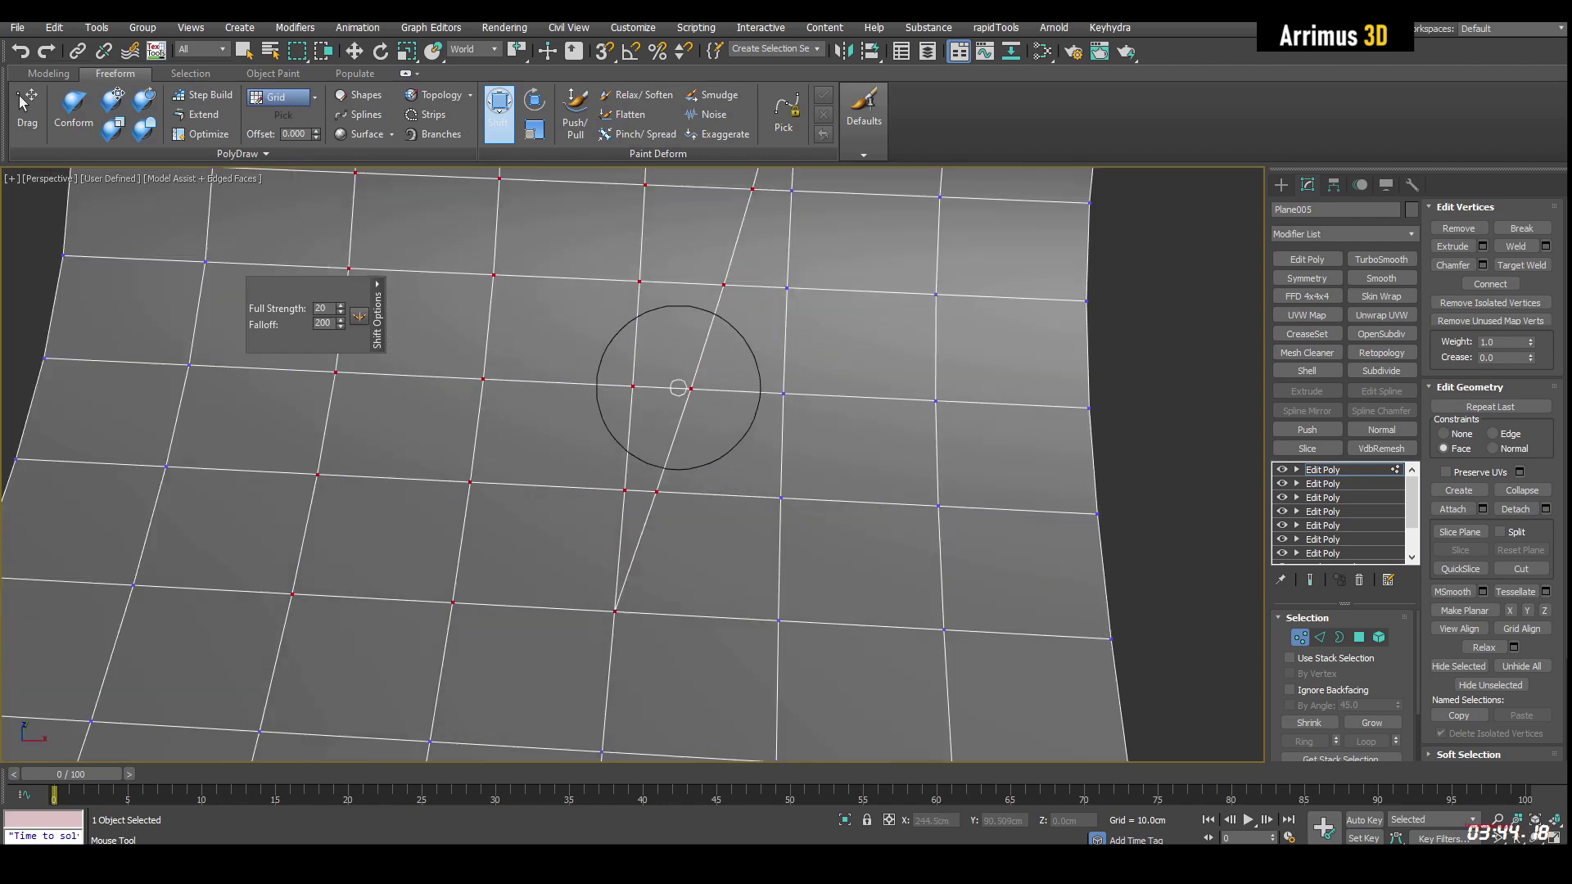
scroll(749, 406, up, 3)
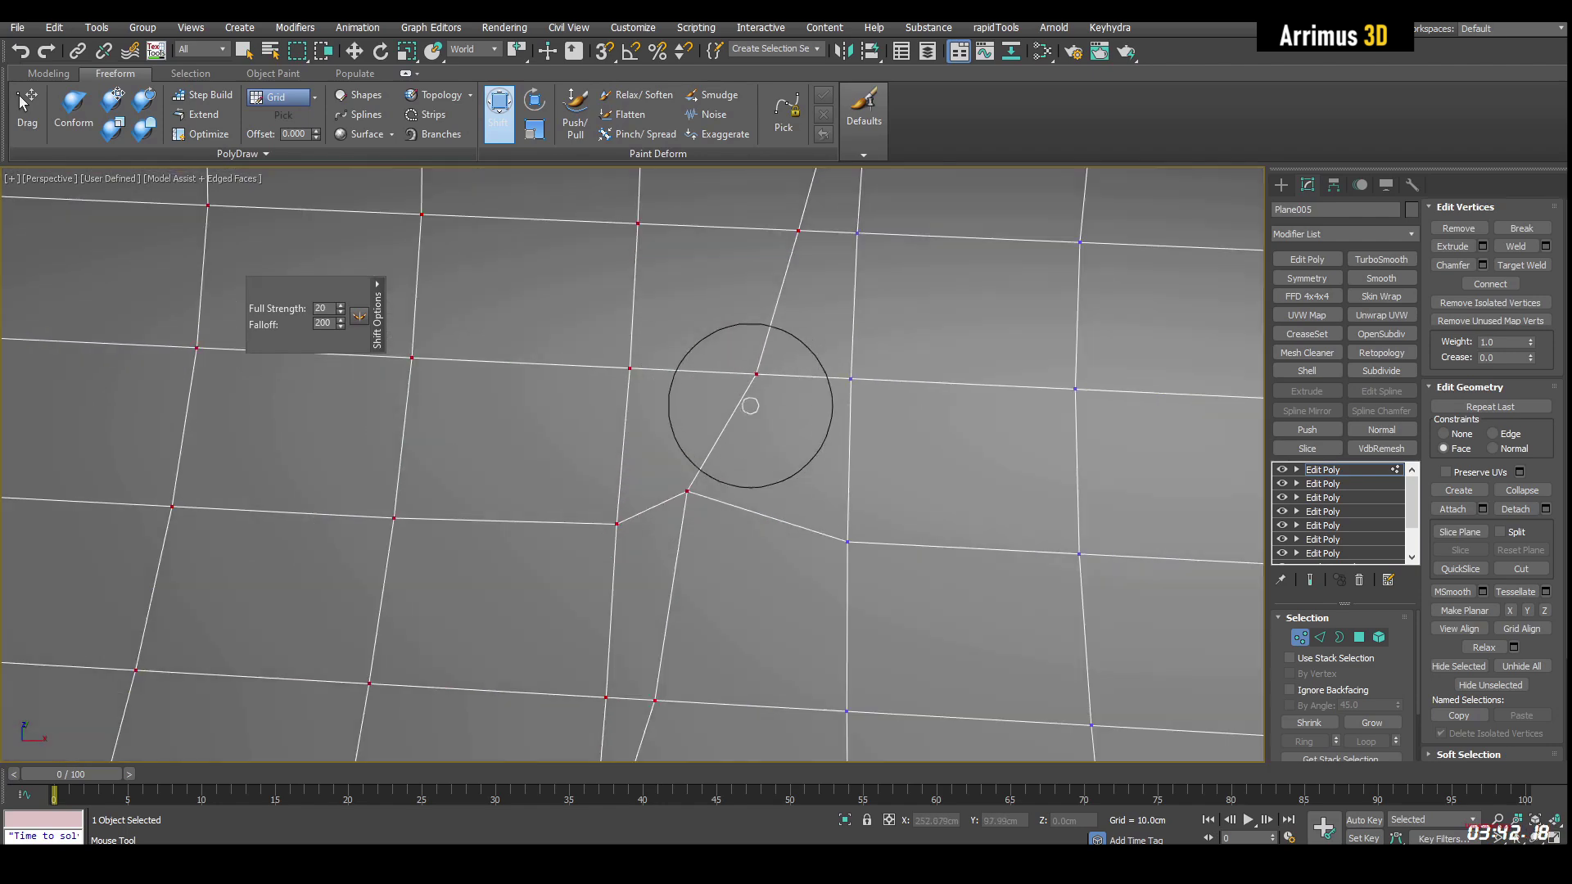
middle_drag(737, 476, 779, 358)
drag(722, 568, 817, 604)
drag(743, 392, 773, 410)
mouse_move(807, 407)
middle_down()
mouse_move(807, 556)
mouse_move(770, 551)
middle_up()
drag(738, 365, 734, 339)
middle_drag(734, 313, 721, 558)
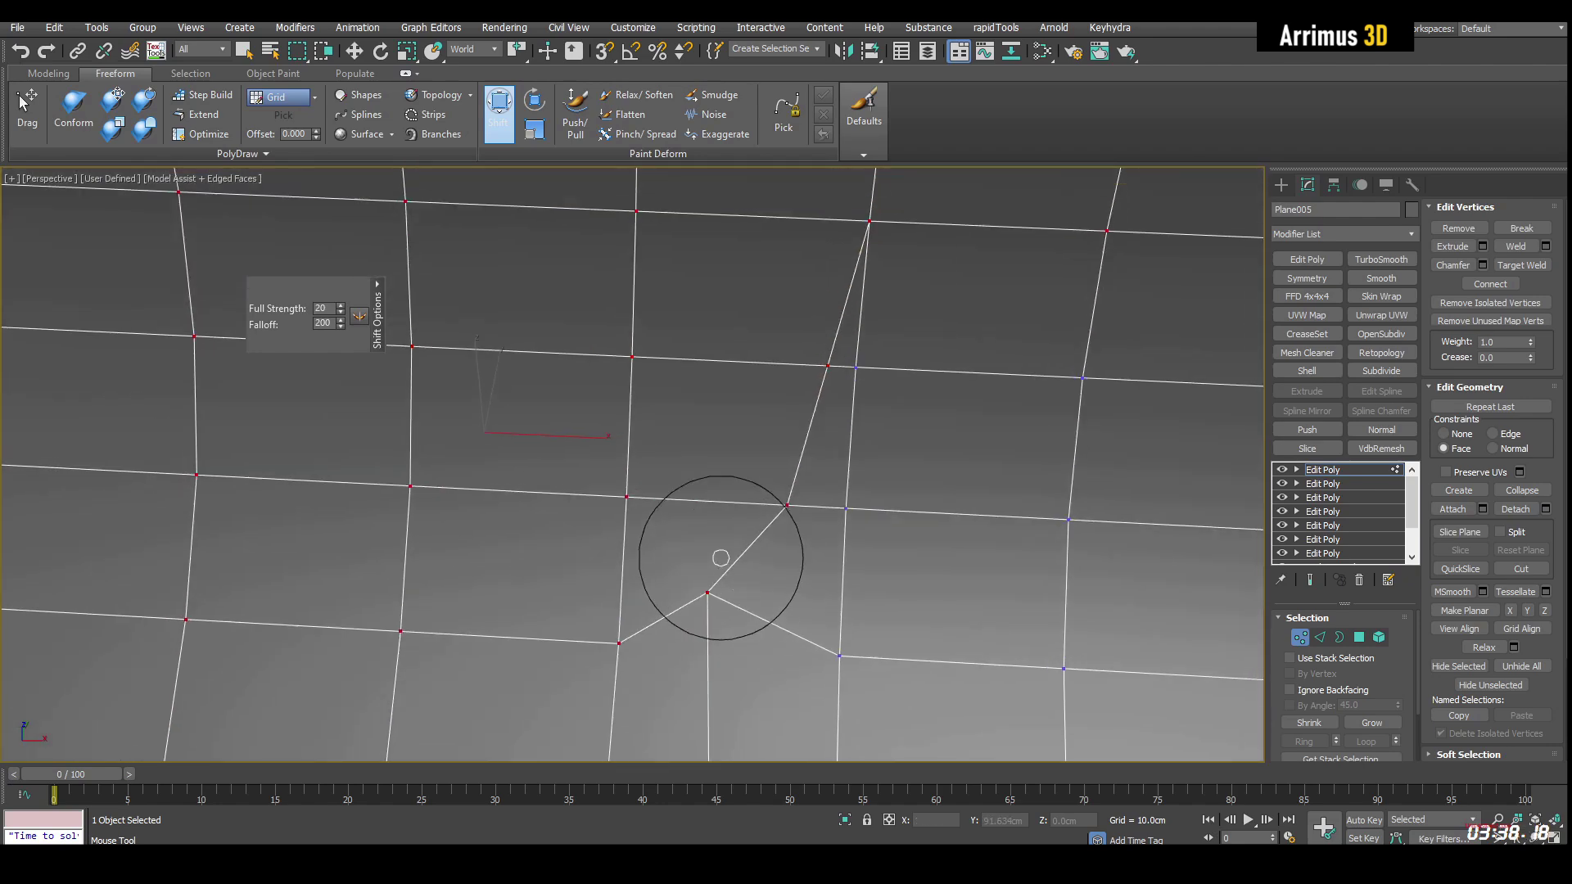
Pull the diagonal's upper vertices inward with the Shift brush to continue the curve toward the crossbar.
scroll(802, 366, up, 2)
drag(800, 382, 699, 310)
scroll(776, 418, down, 4)
drag(745, 465, 733, 463)
middle_drag(733, 463, 733, 399)
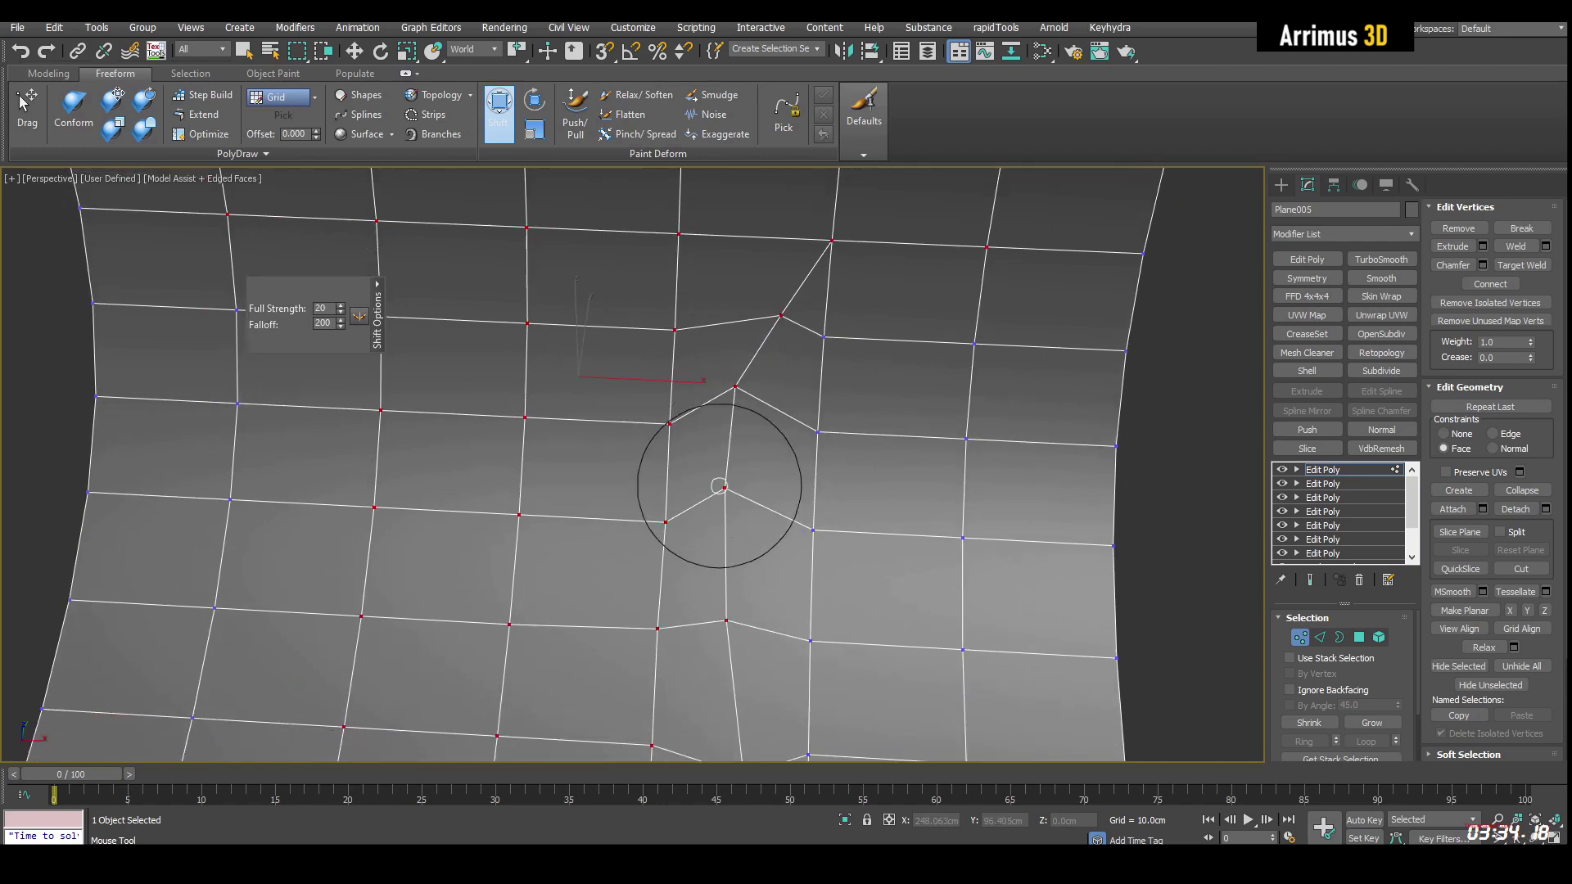
Refine the middle of the curved edge and adjust the neighbouring column of vertices to even out the spacing.
drag(718, 485, 712, 502)
middle_drag(730, 484, 738, 437)
scroll(696, 401, up, 2)
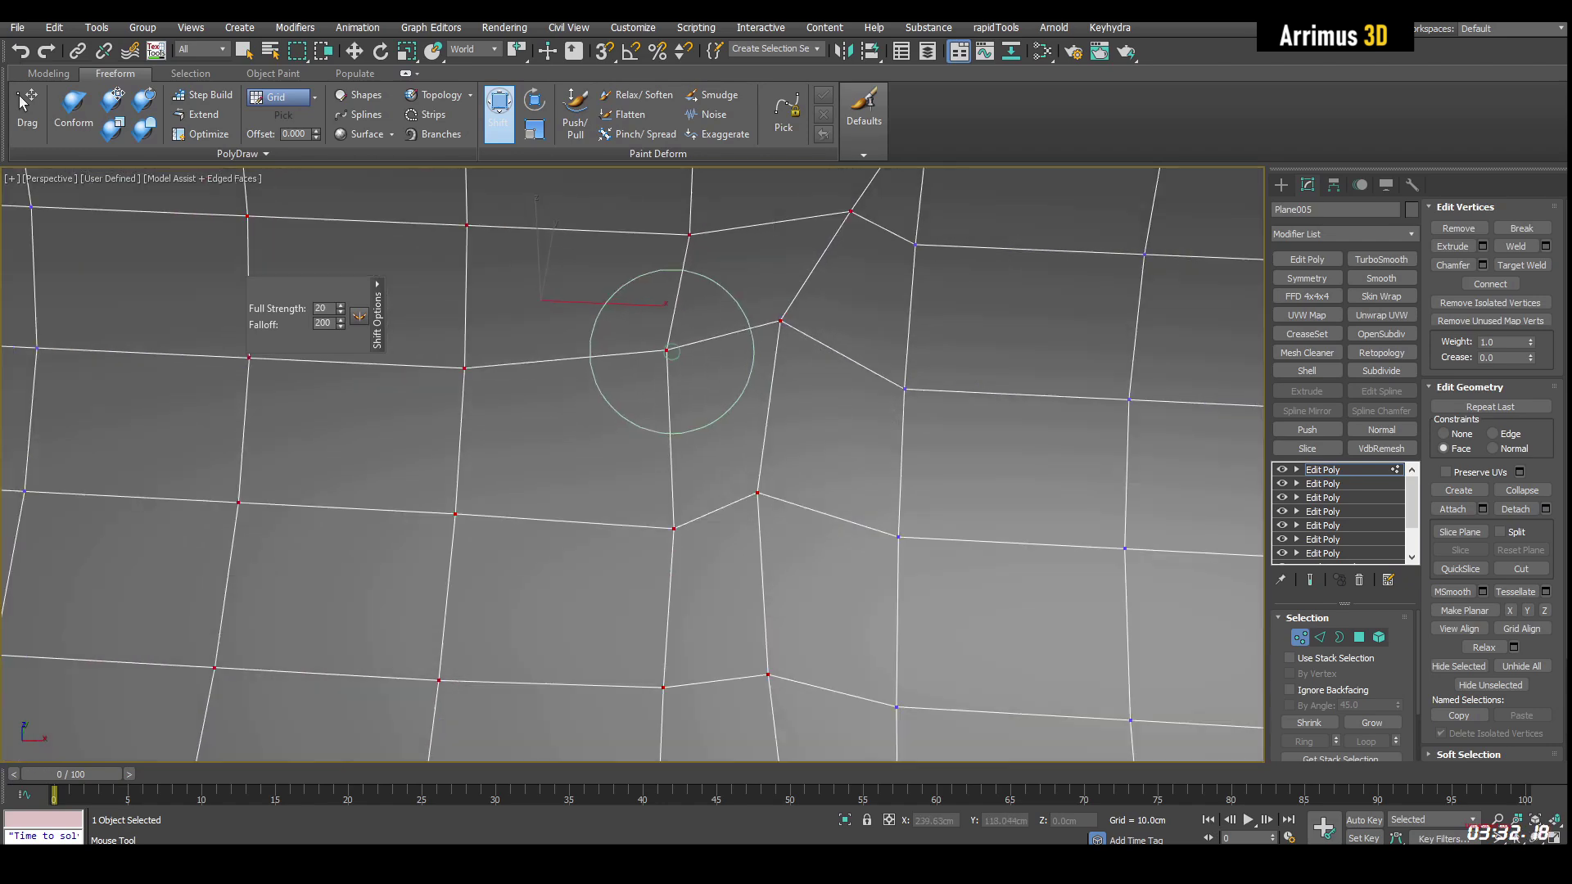
scroll(810, 481, down, 5)
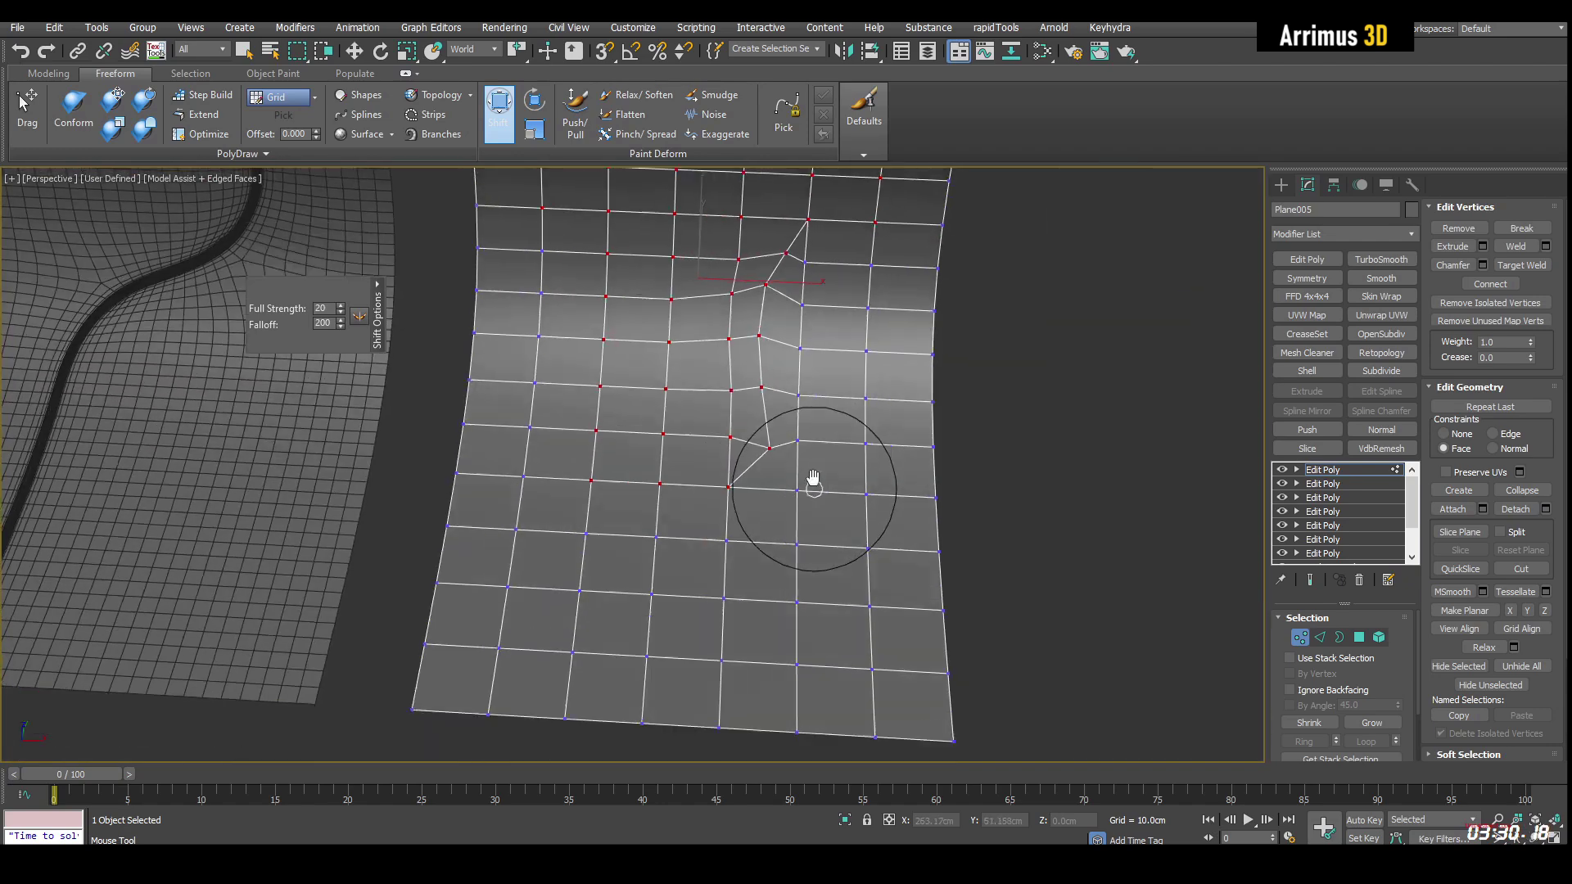
Shape the stem's lower corner and the crossbar's end into a point with the Shift brush, and check the outline at polygon level.
scroll(704, 429, up, 4)
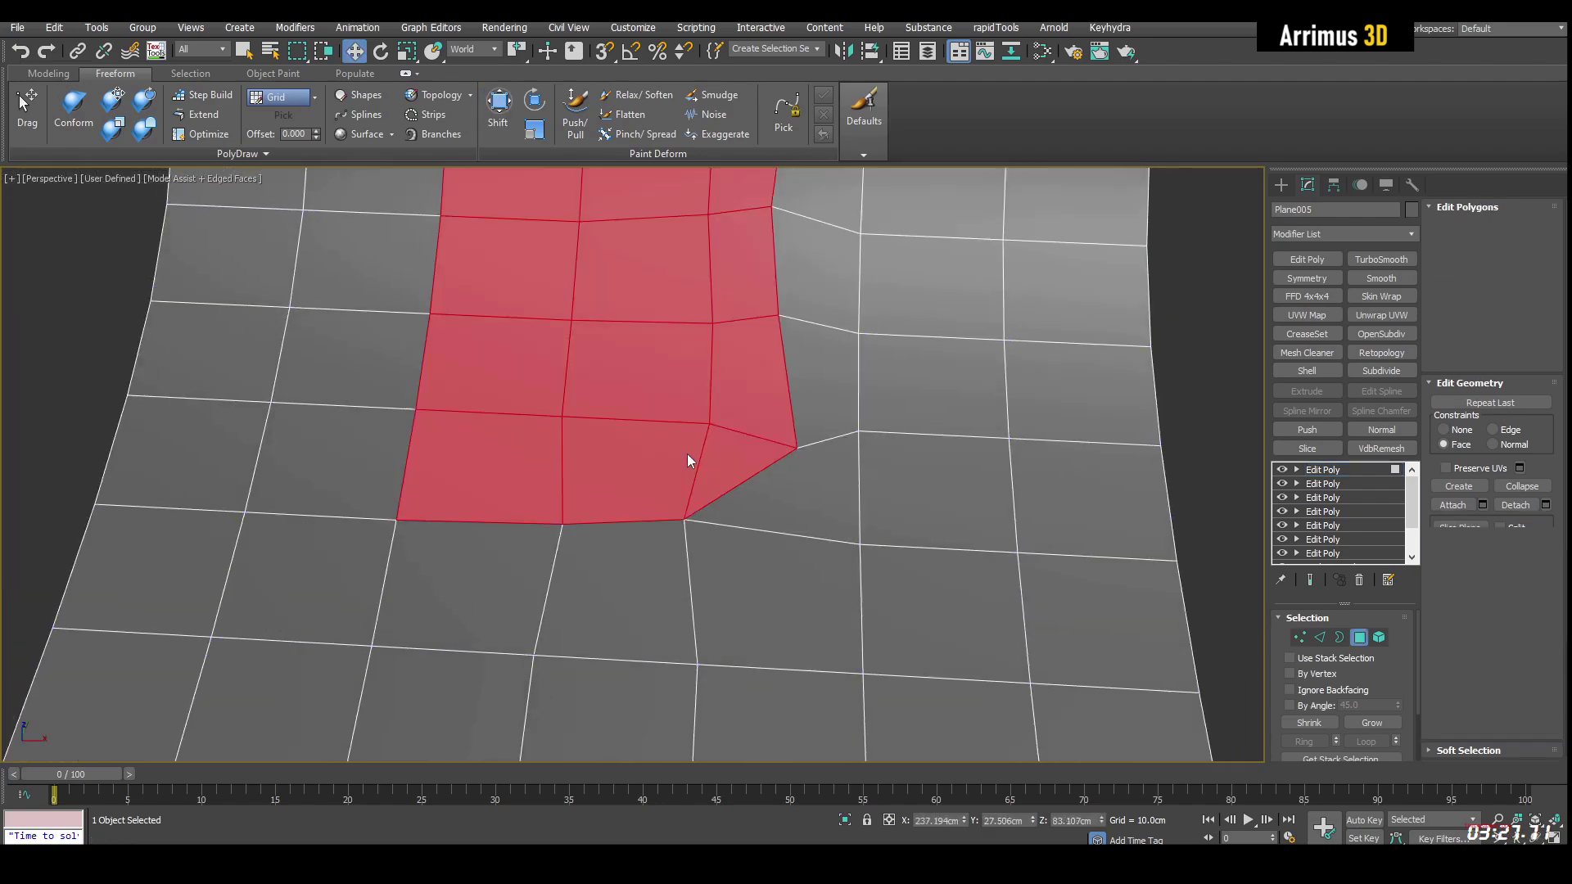
scroll(690, 455, down, 3)
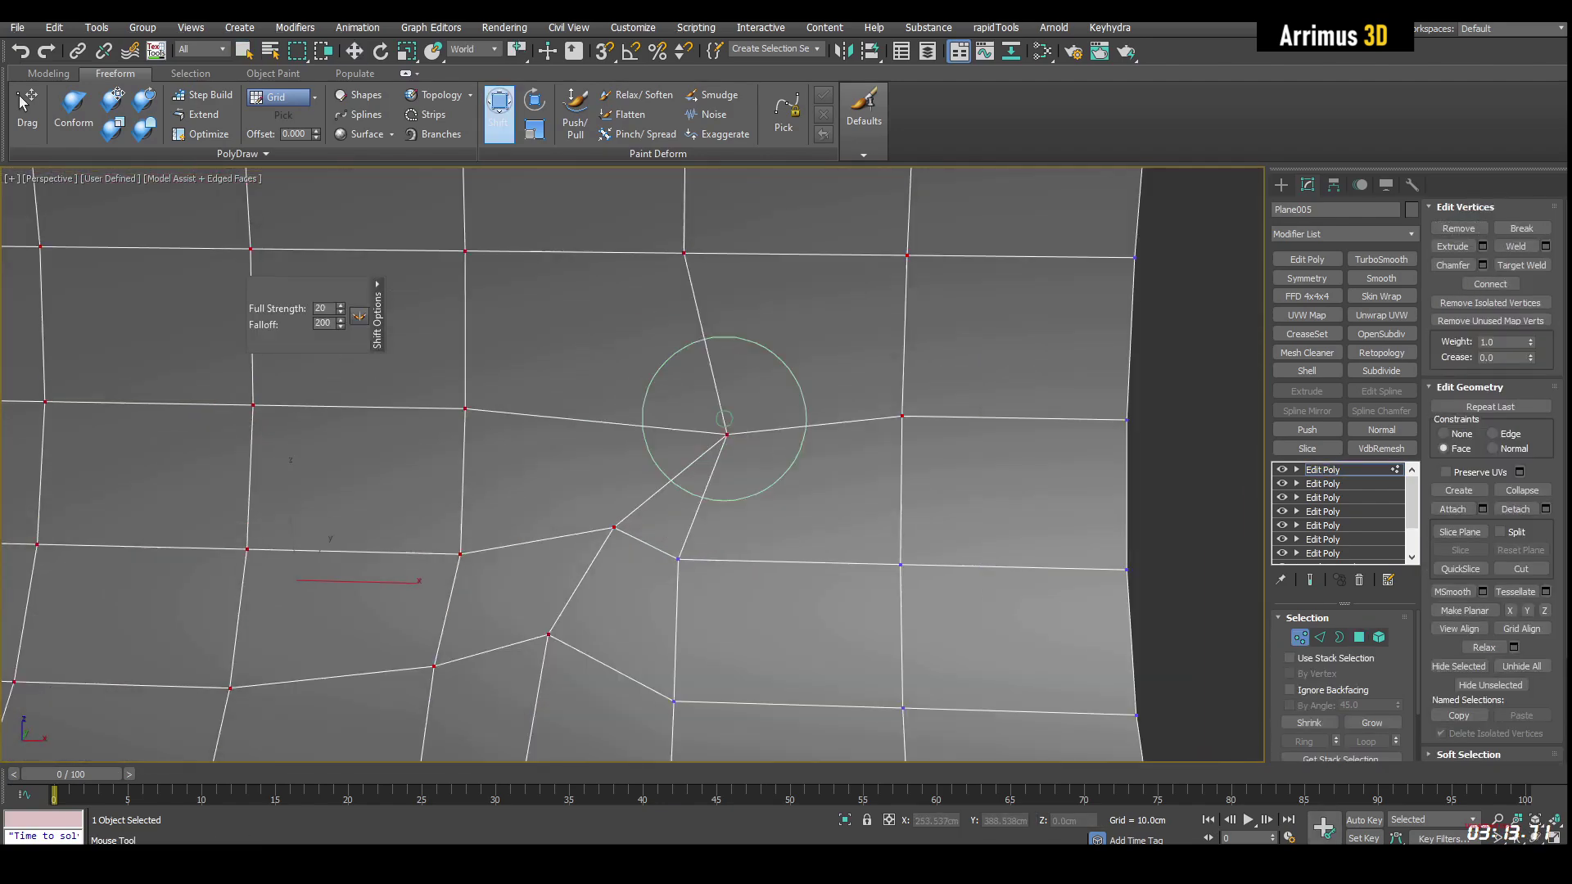
scroll(725, 418, down, 3)
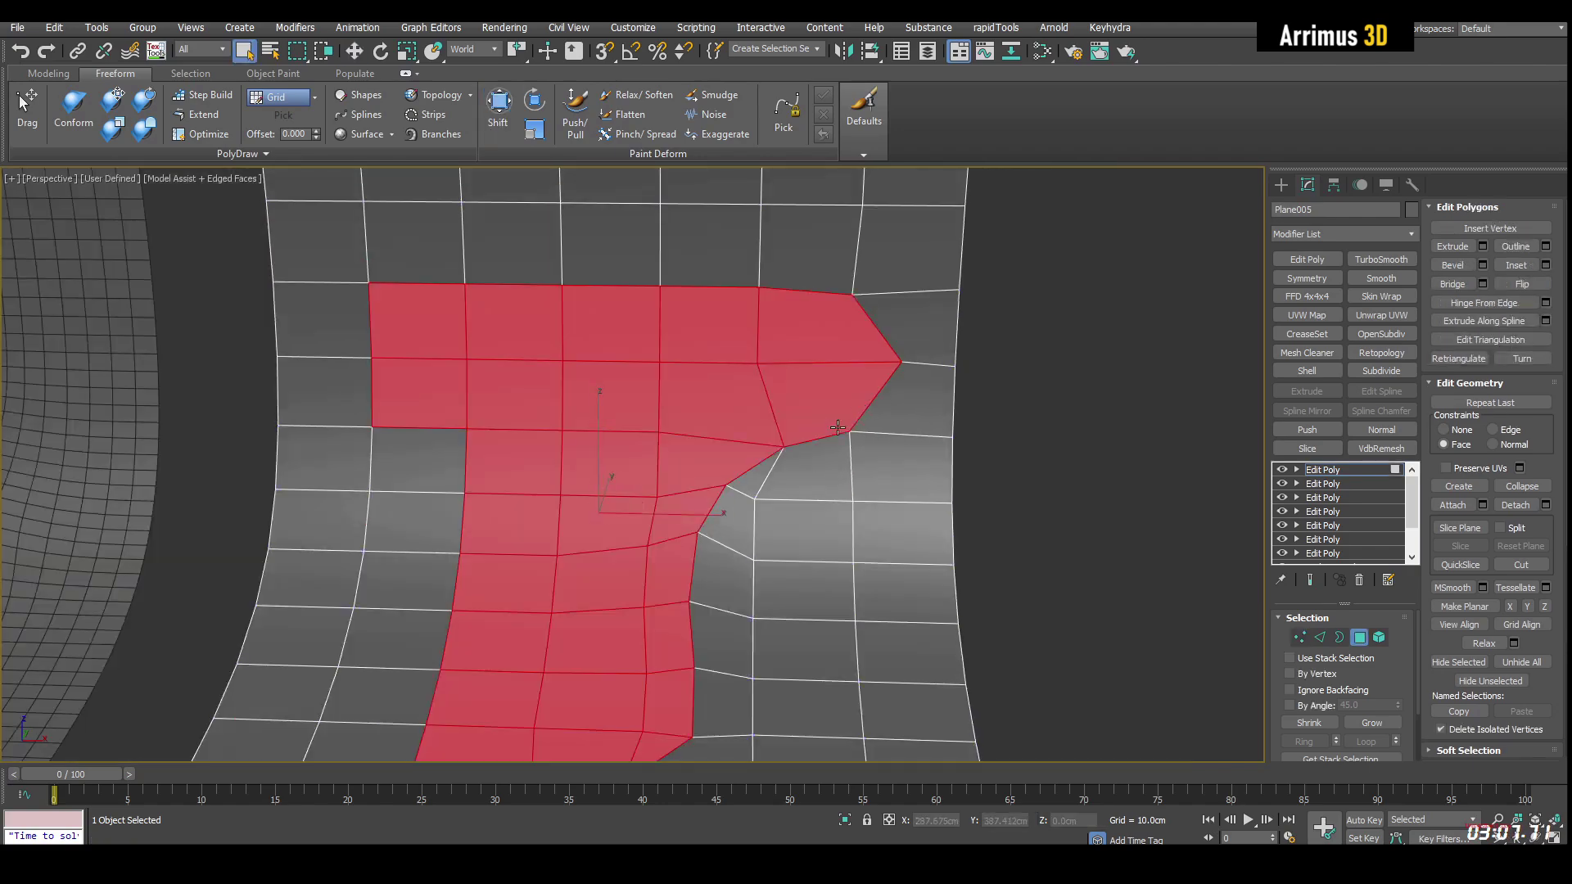